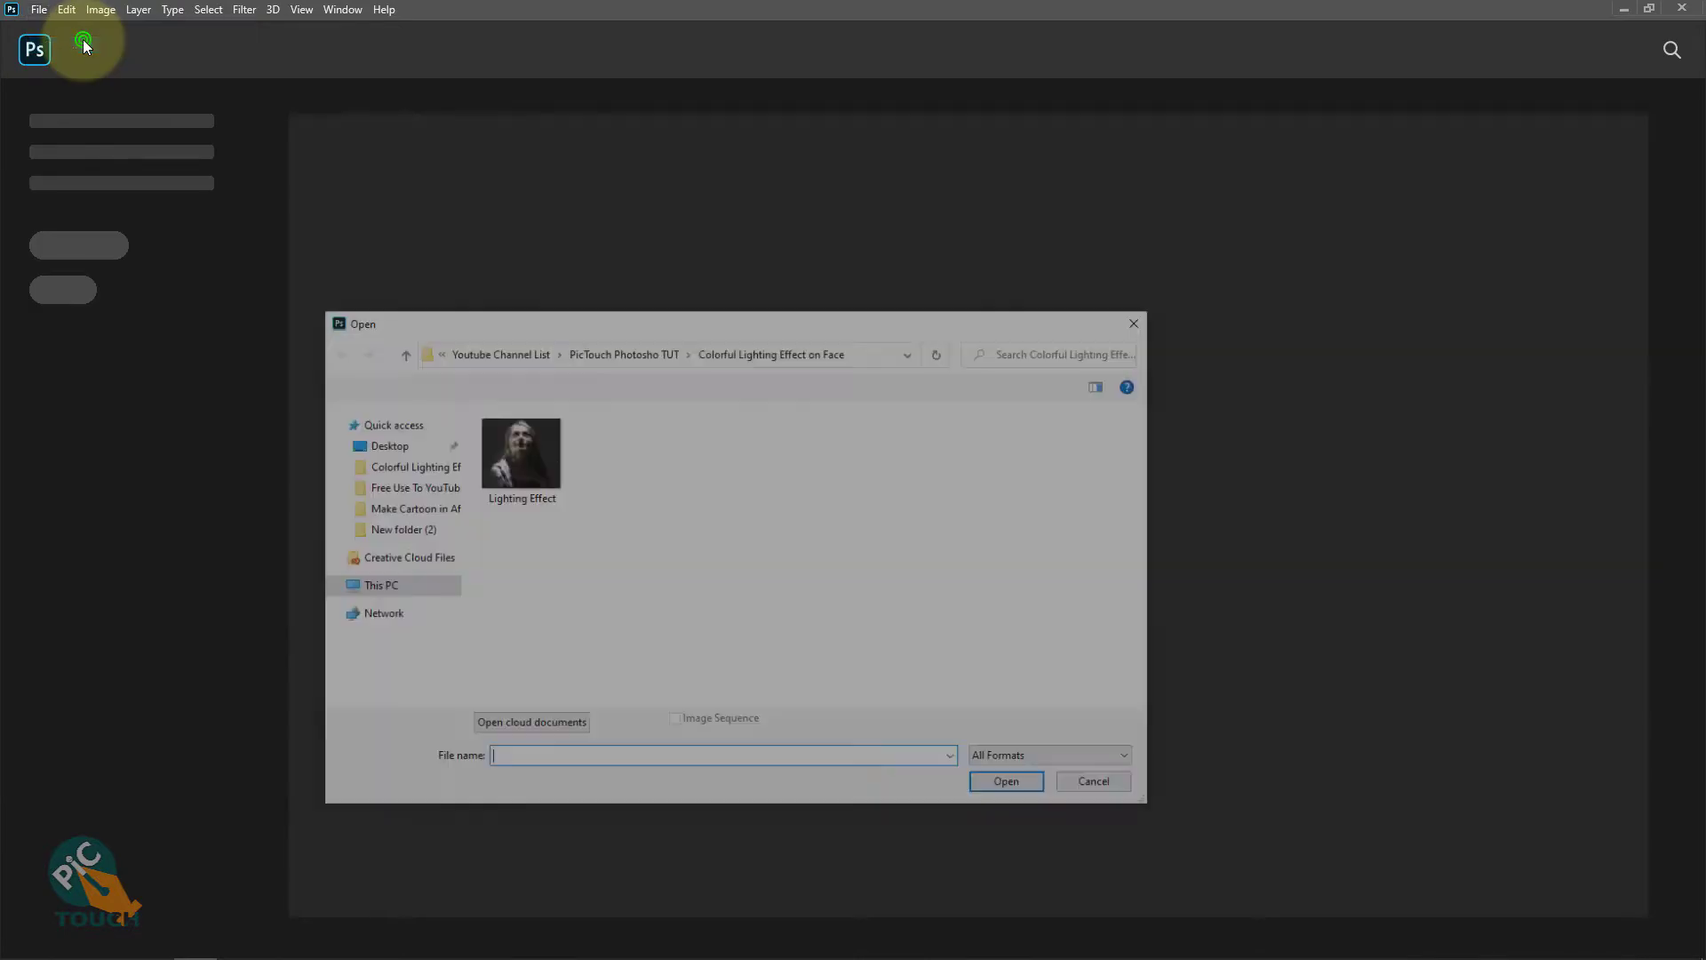
- Open the Lighting Effect image and fit it to the window
left_click(537, 455)
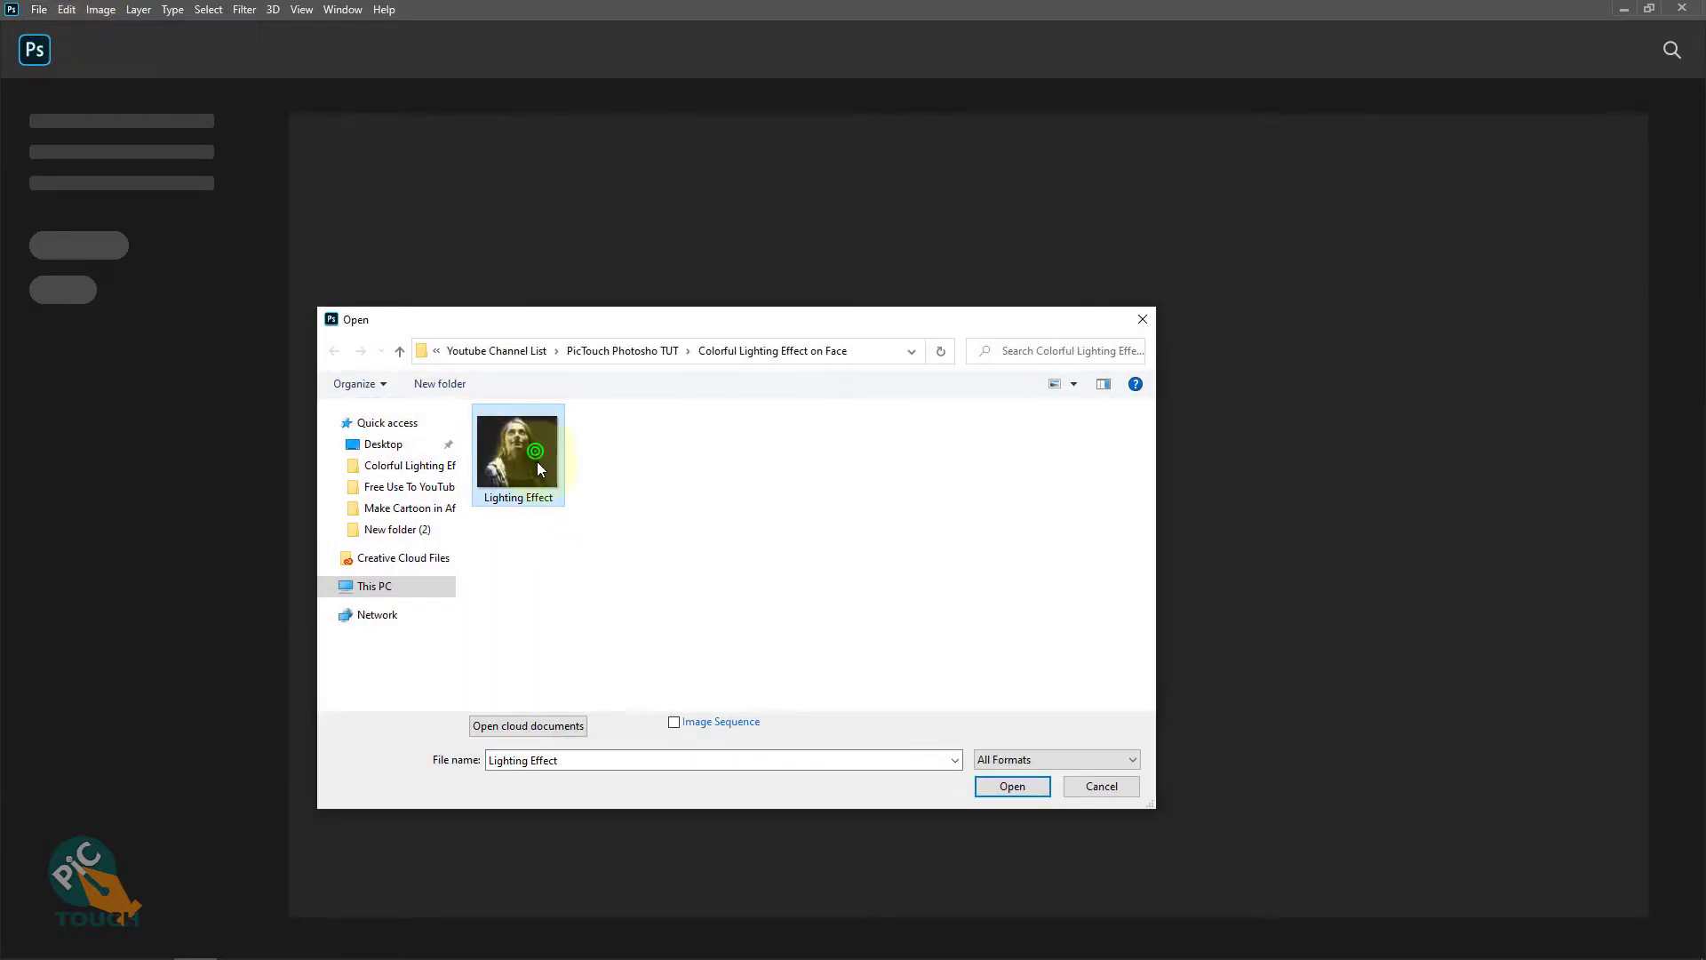
left_click(1002, 787)
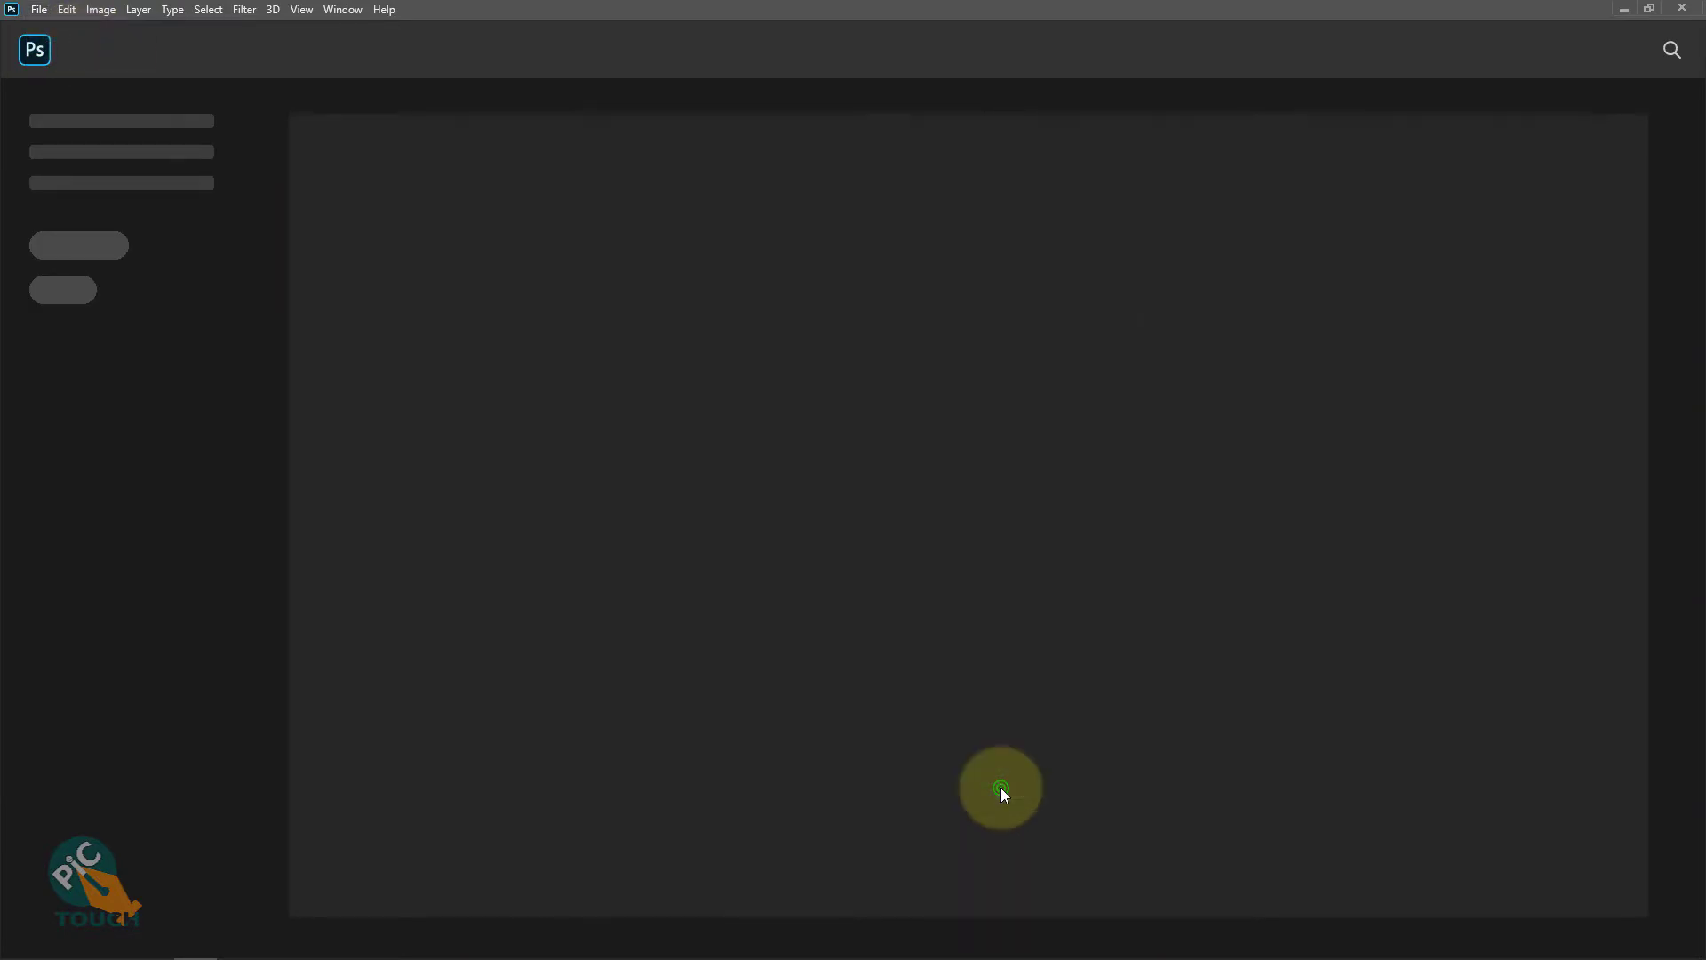
key("ctrl+0")
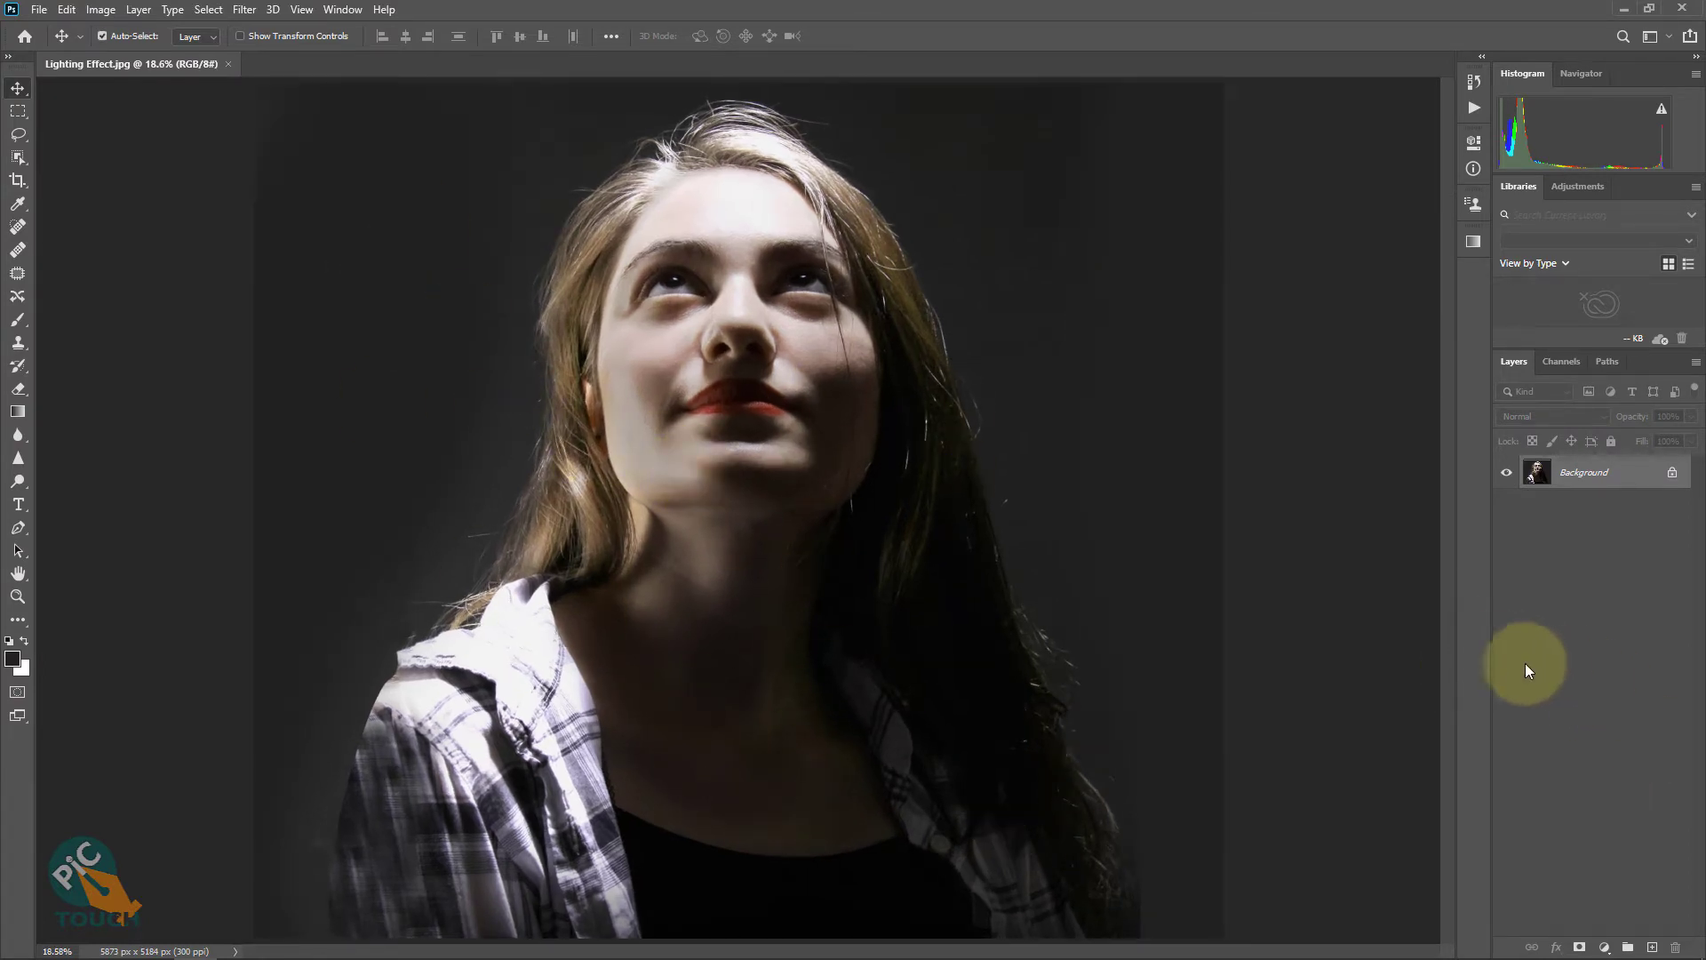
- Add a gradient fill layer above the background photo and set its angle to about 136.81°
left_click(1605, 947)
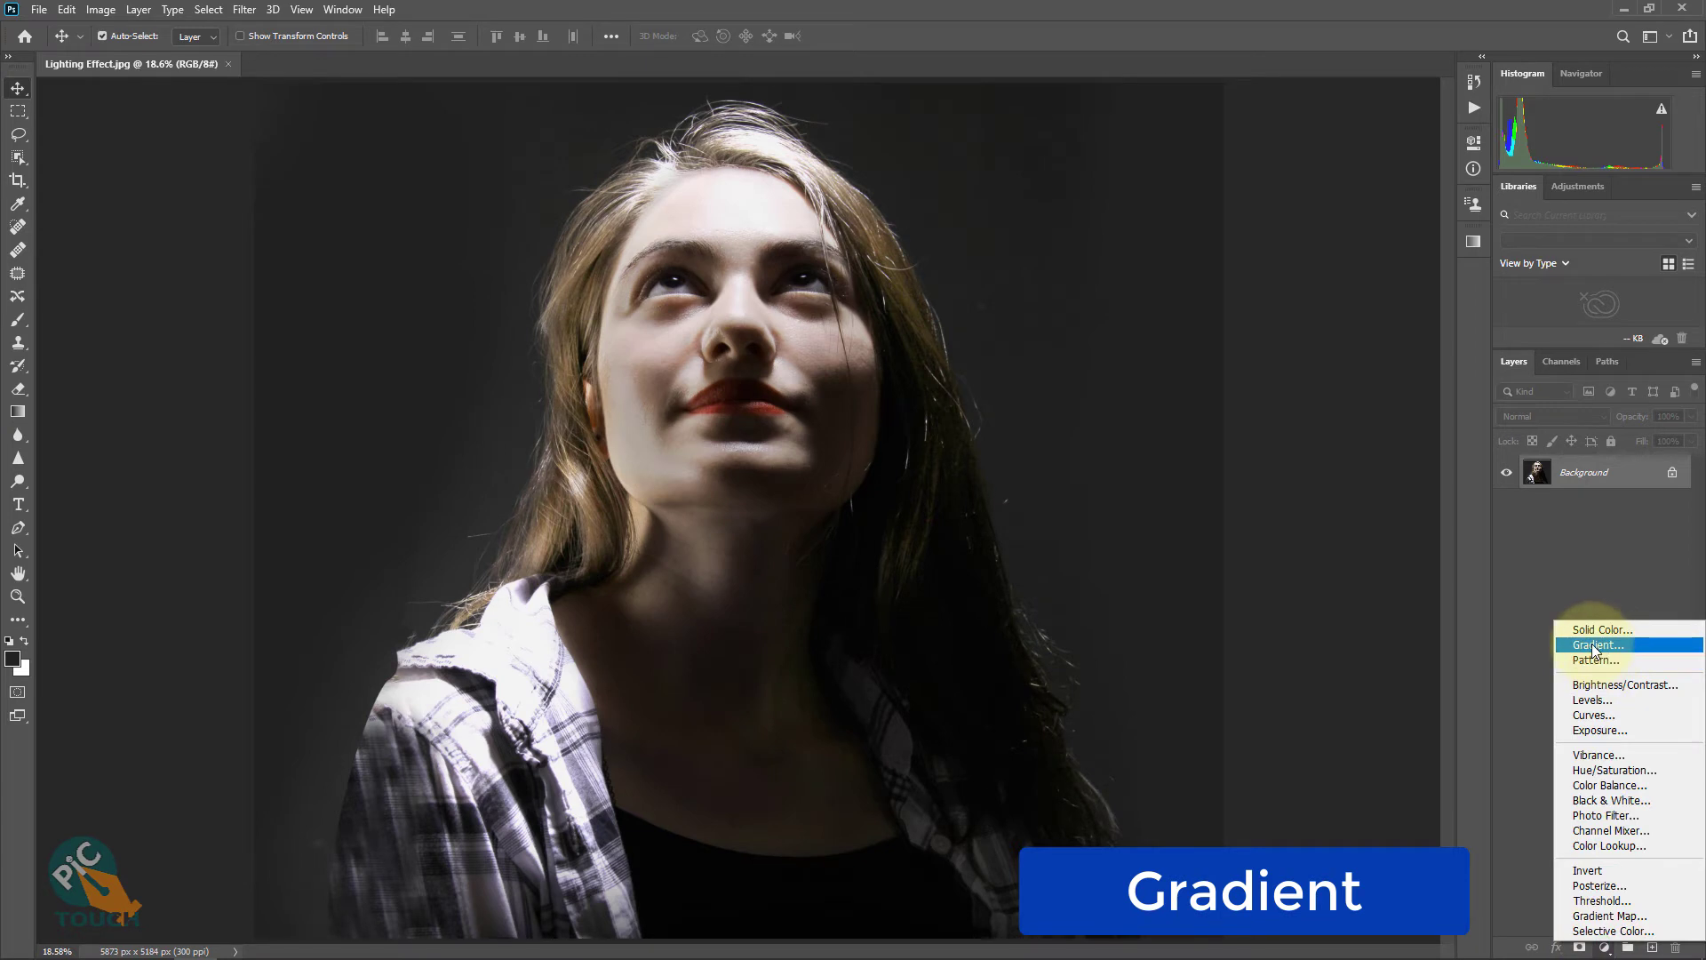
left_click(1644, 644)
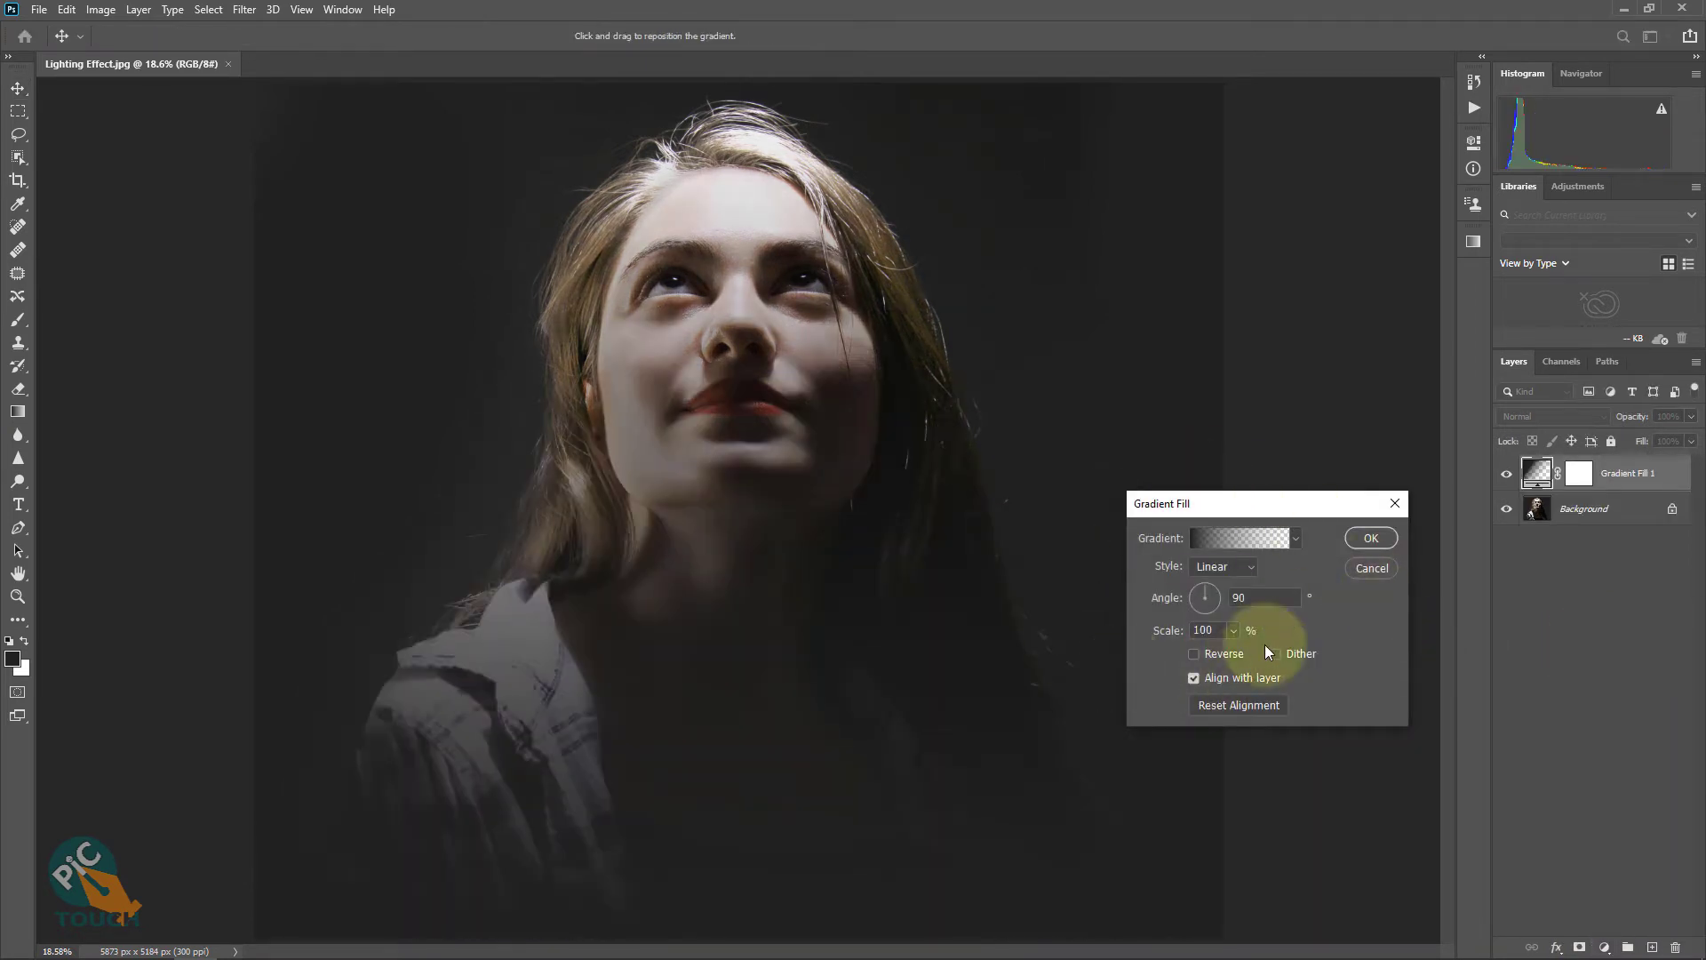
left_click_drag(1207, 600, 1194, 587)
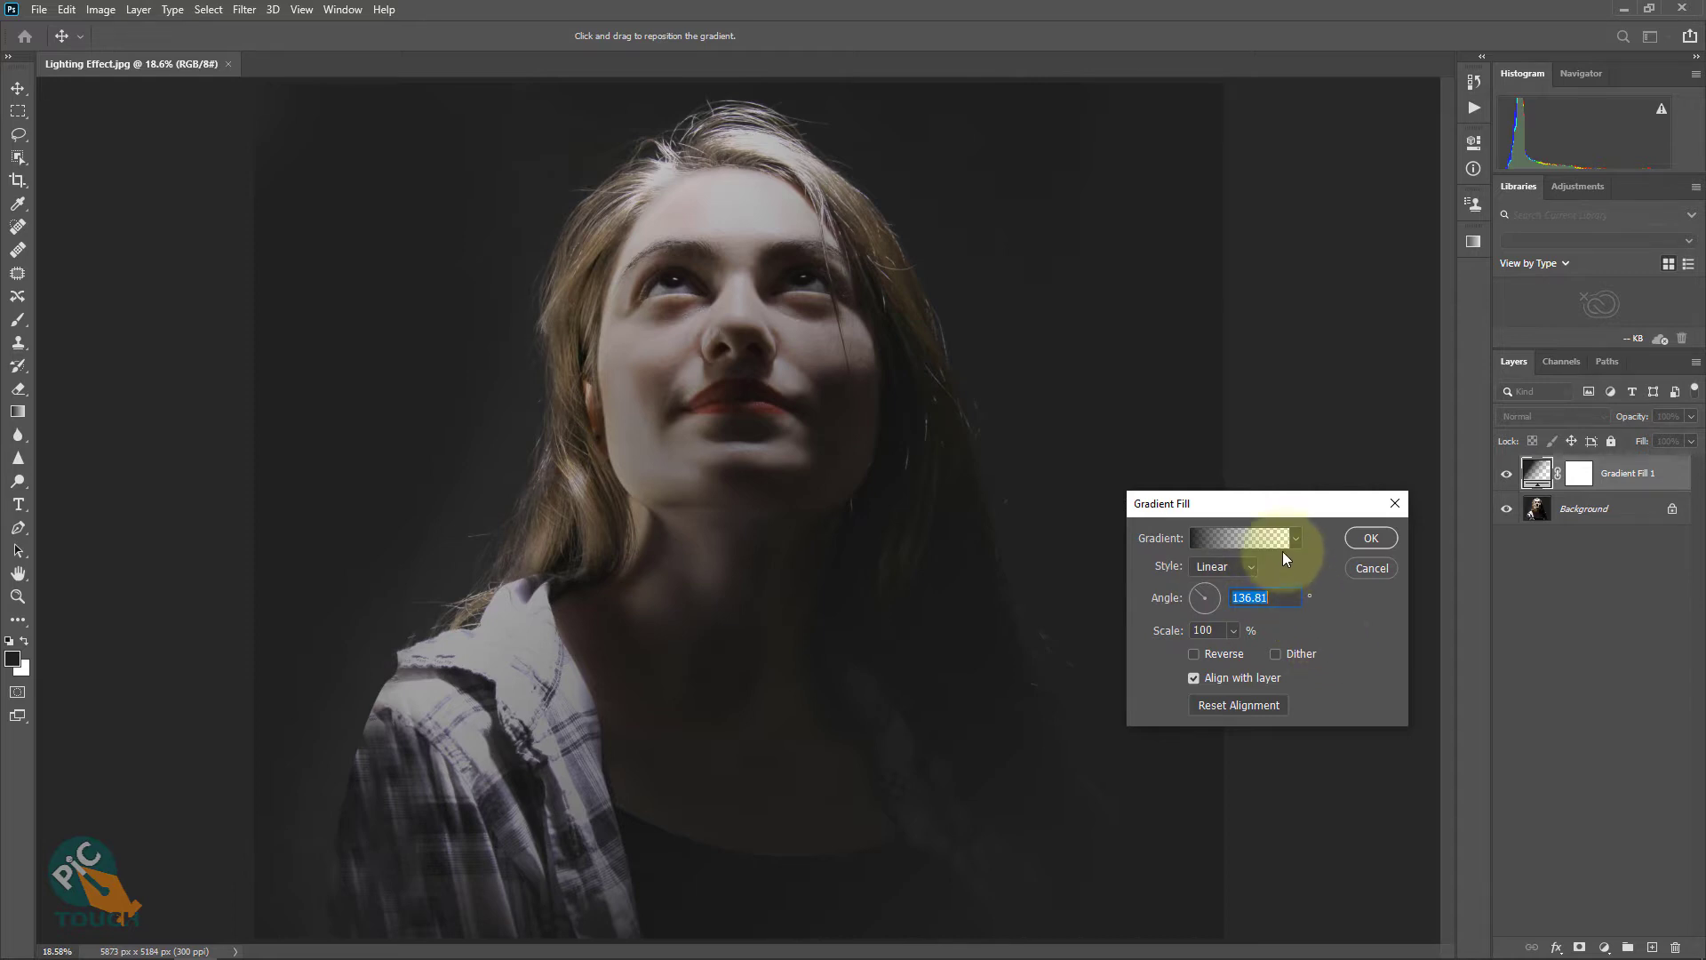
- Apply the Pastels_09 gradient preset to the new fill layer and accept the gradient fill
left_click(1223, 537)
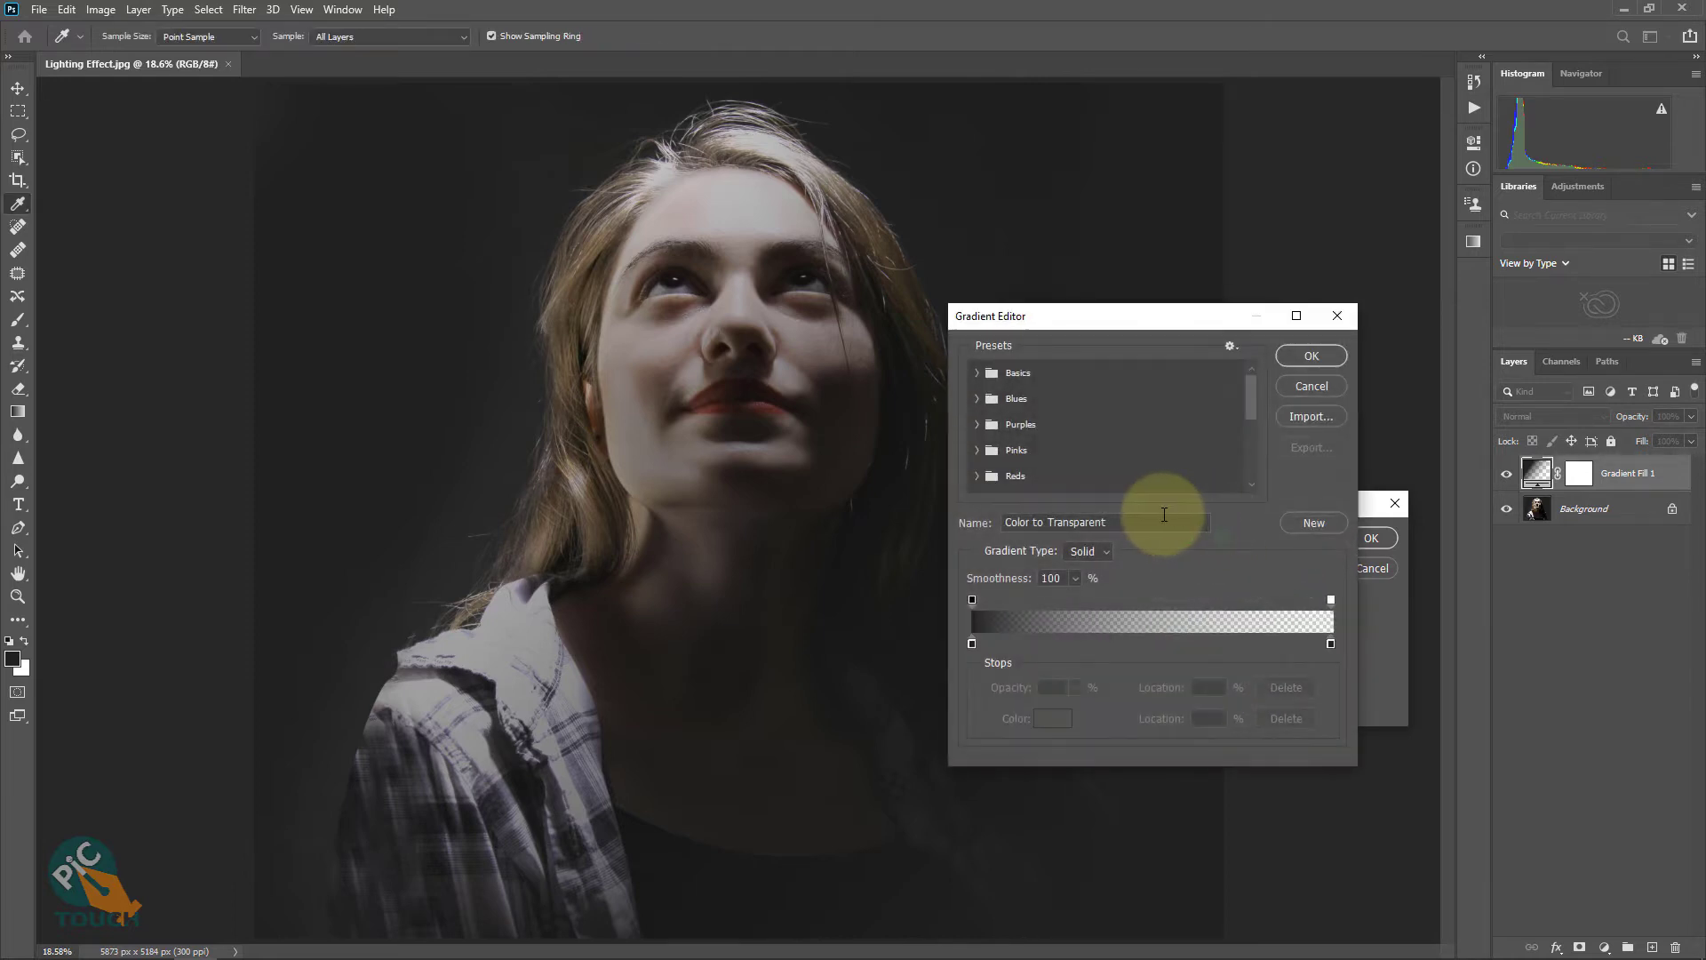
left_click_drag(1197, 318, 1221, 214)
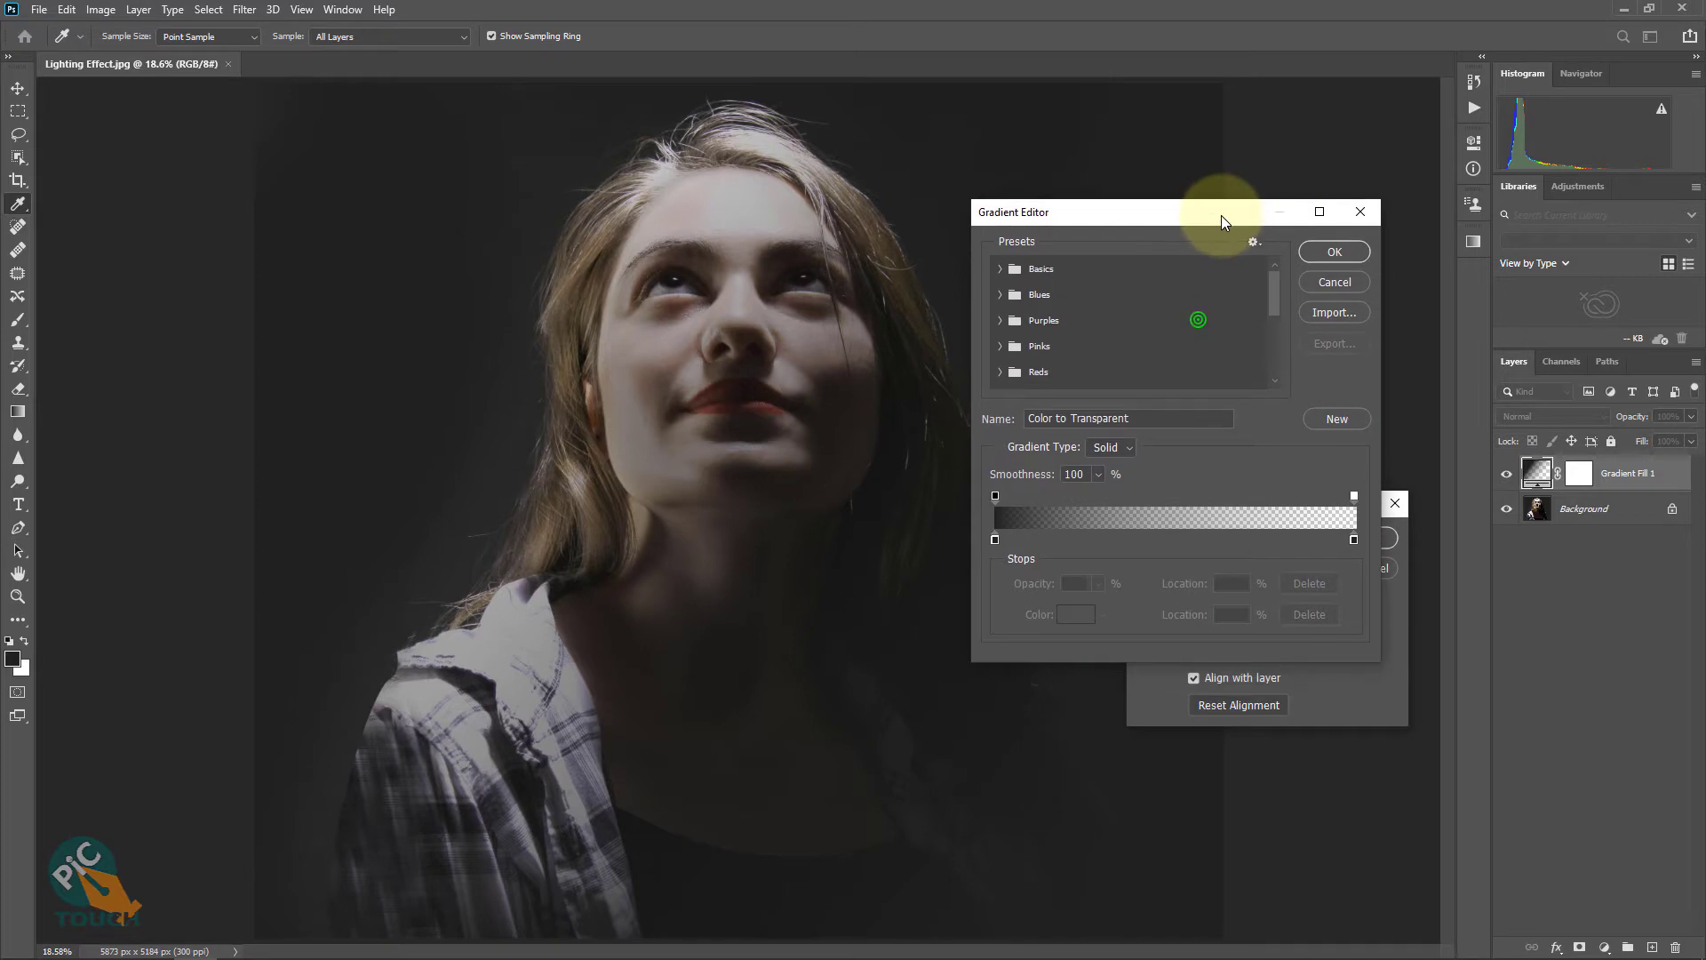
left_click_drag(1272, 289, 1256, 367)
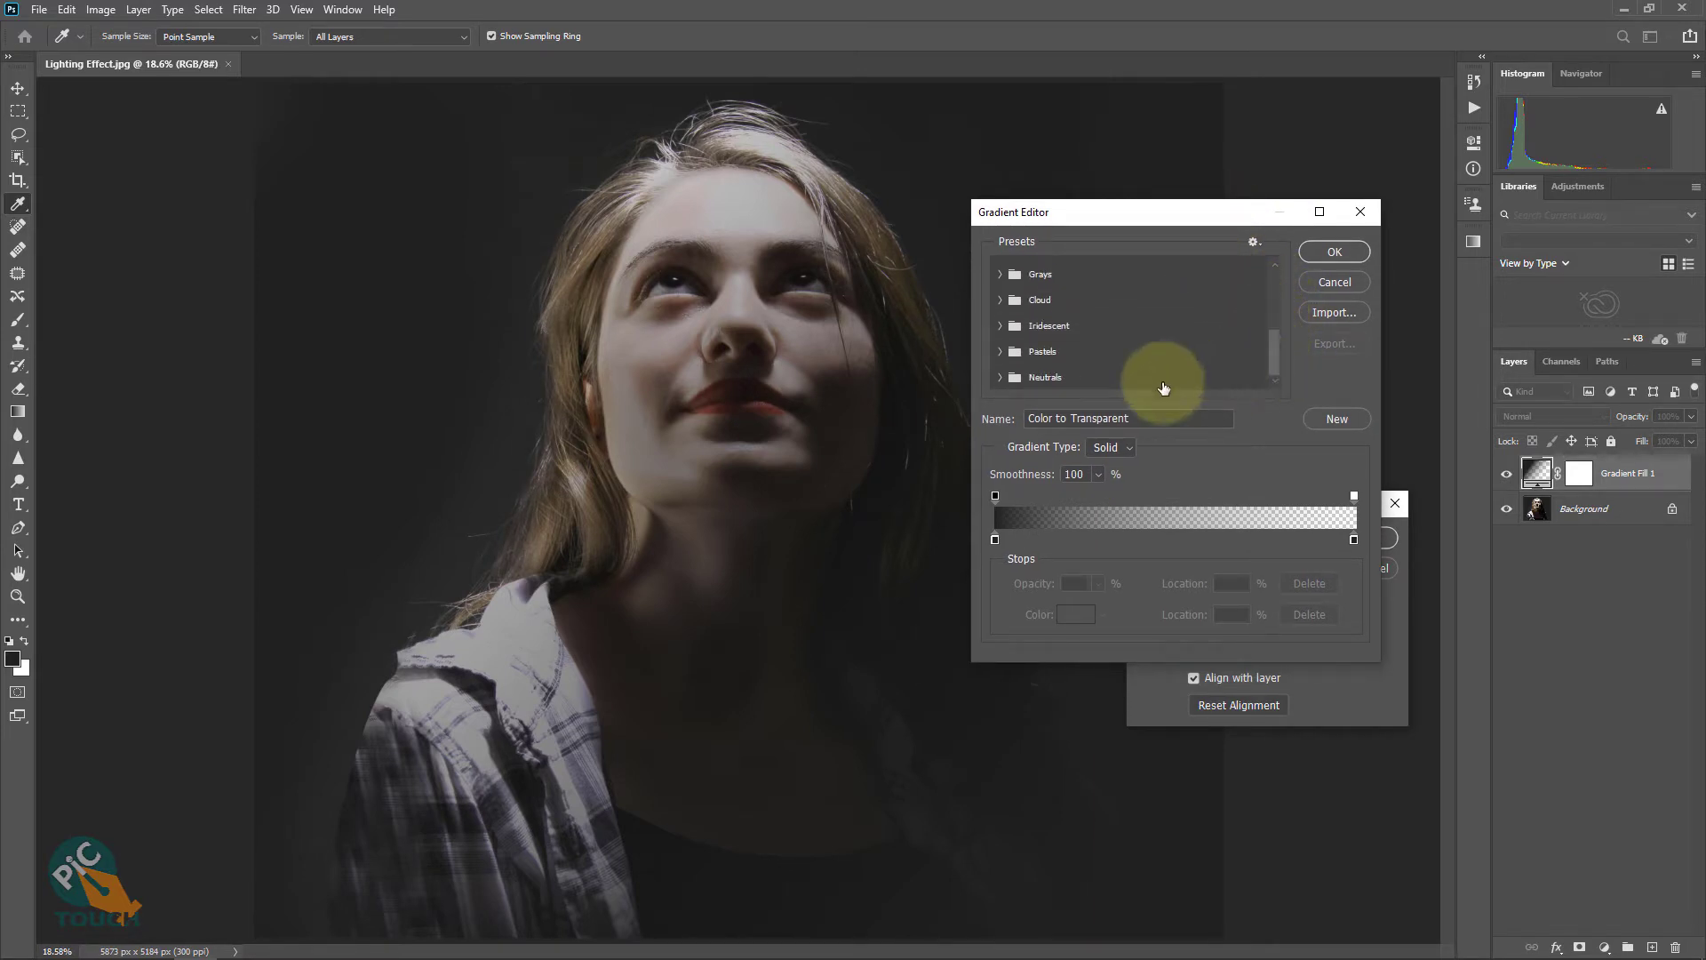
left_click(996, 380)
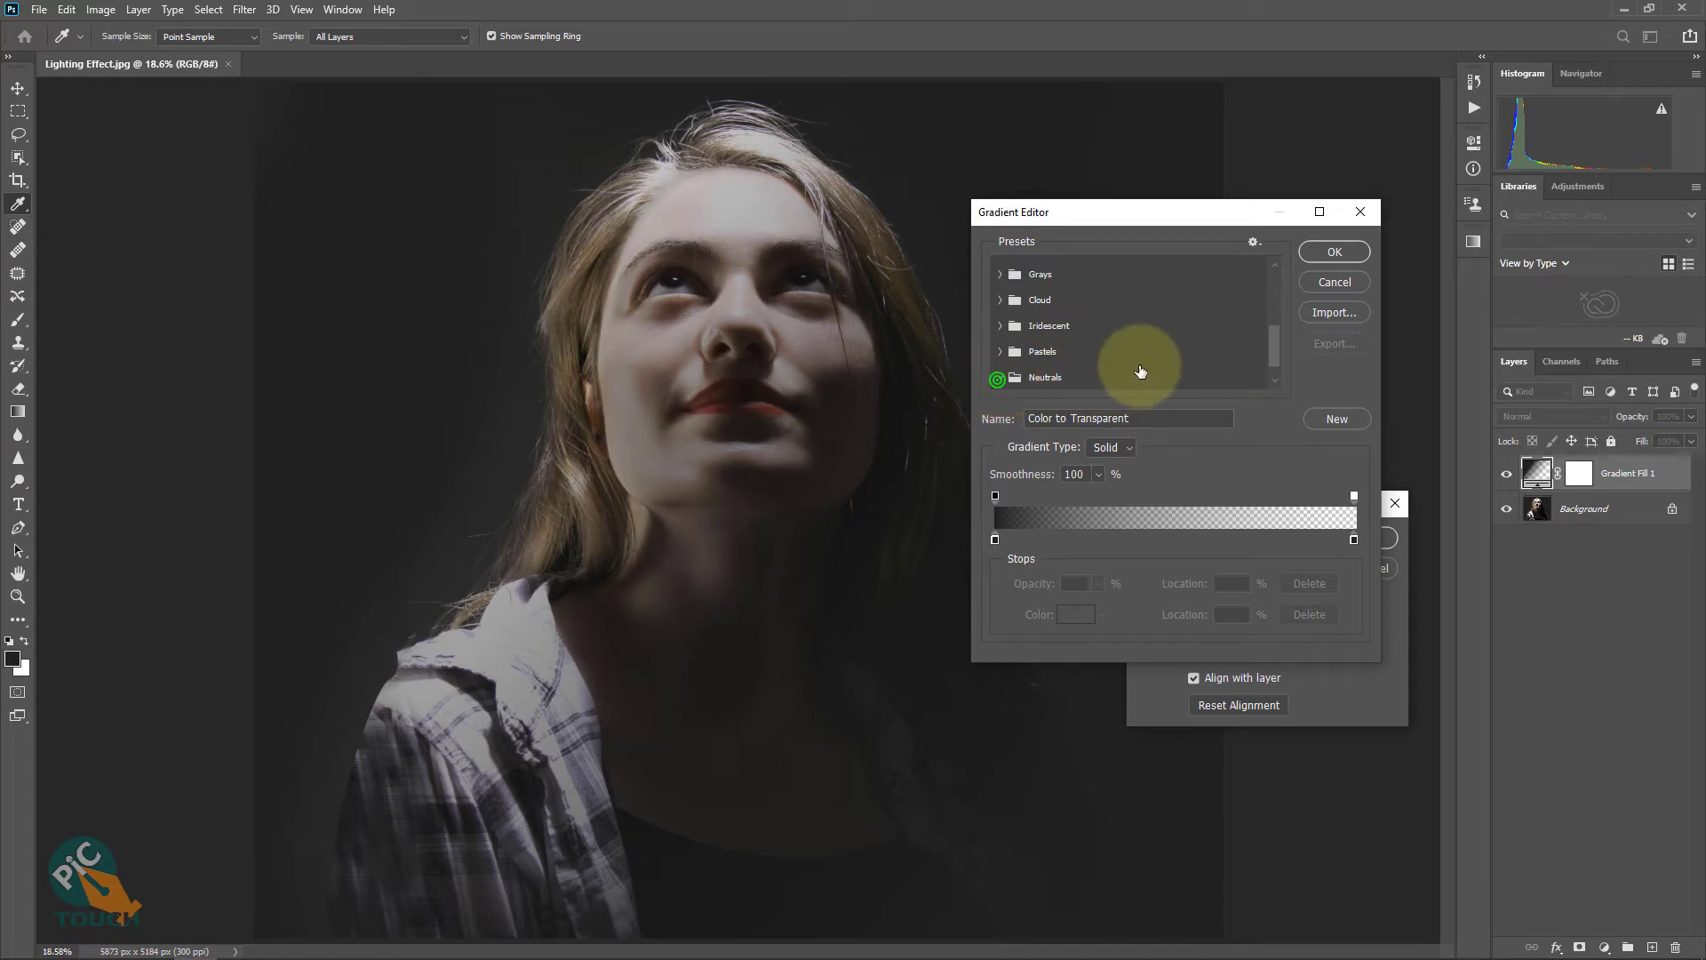
left_click(1001, 324)
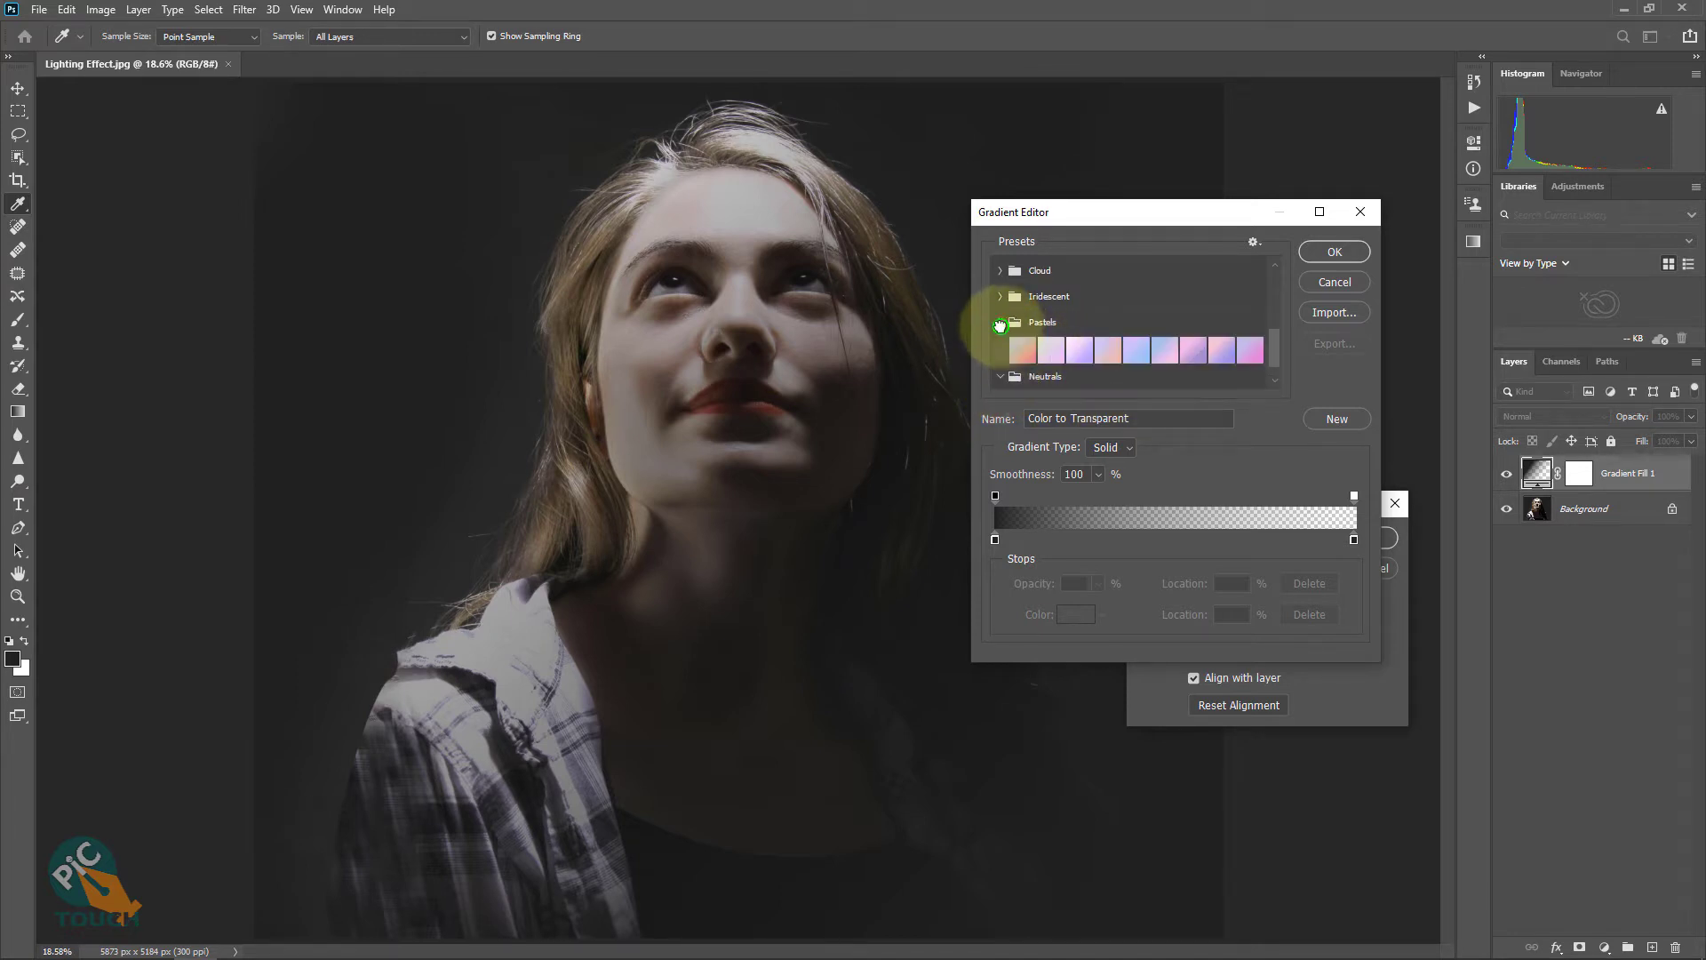
left_click(1252, 351)
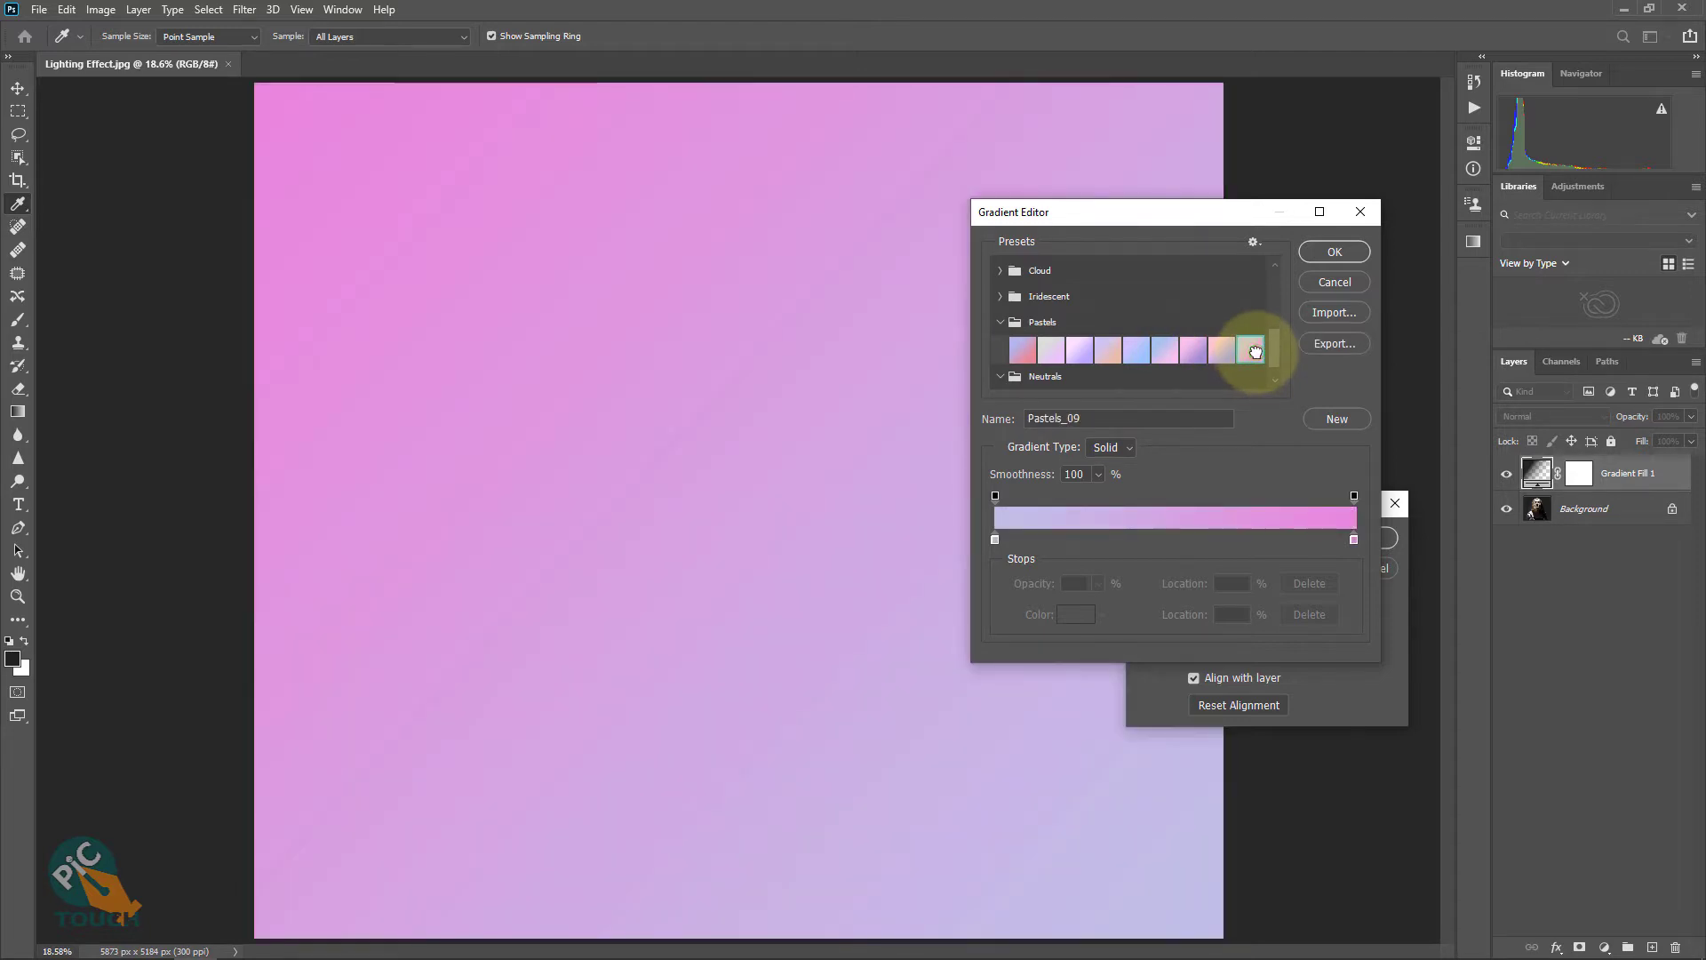
left_click(1332, 255)
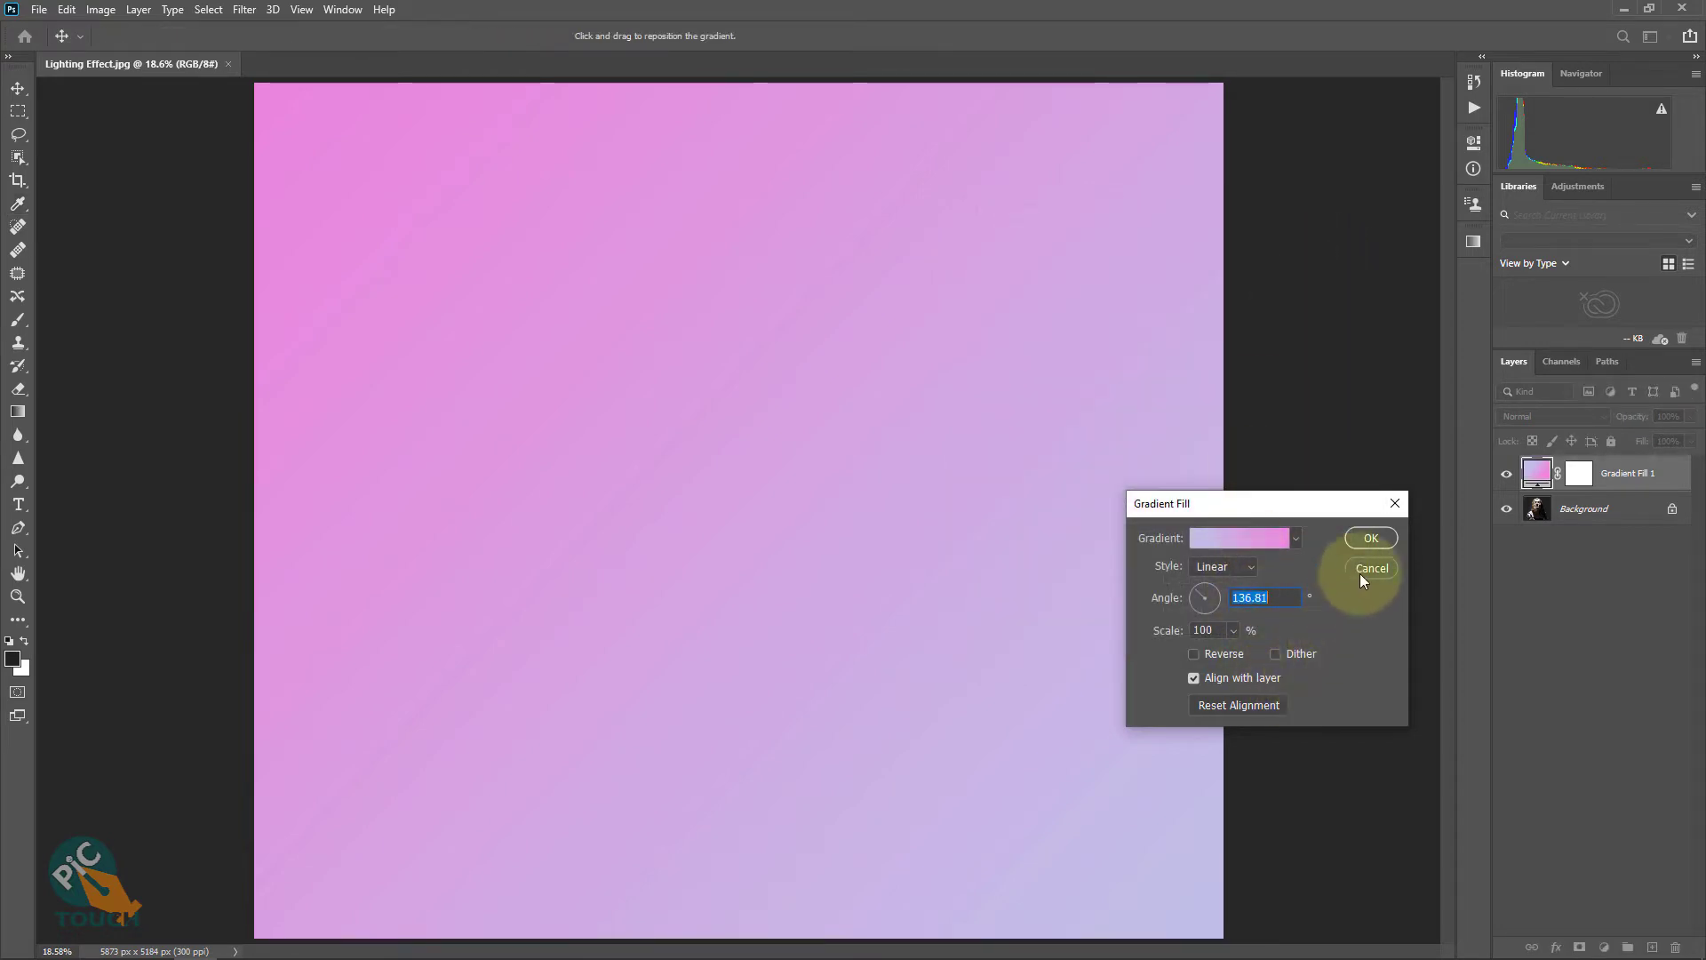
left_click(1370, 537)
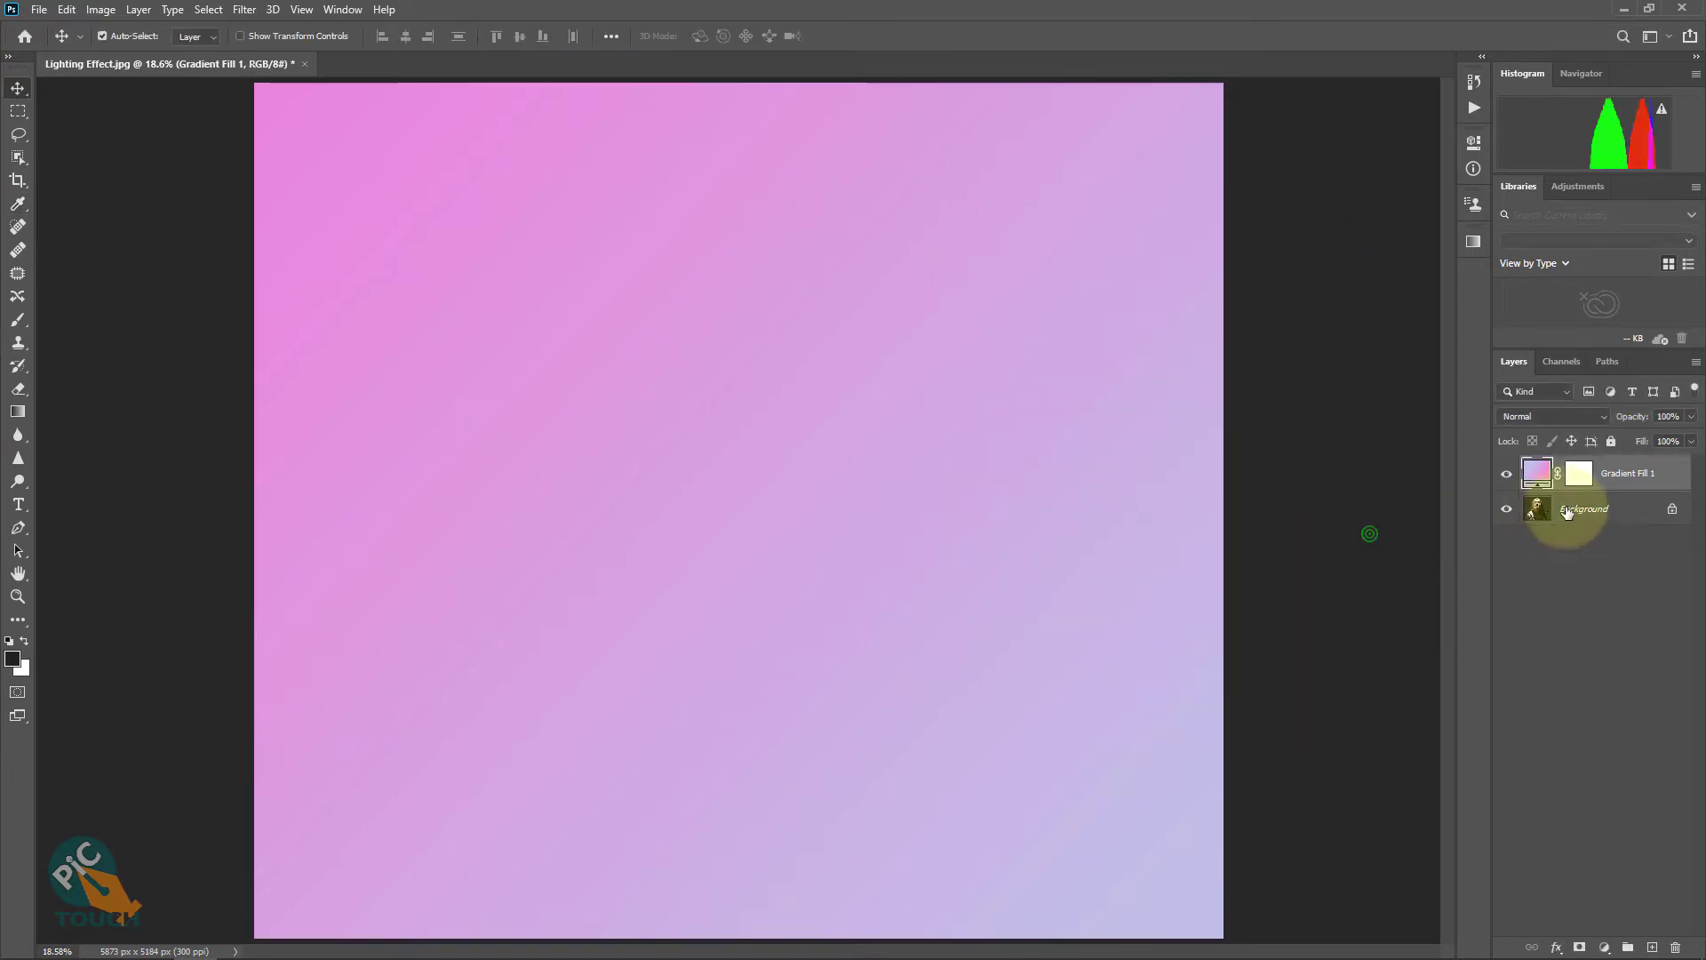
- Set the blend mode of the pink pastel gradient fill layer to Color
left_click(1631, 467)
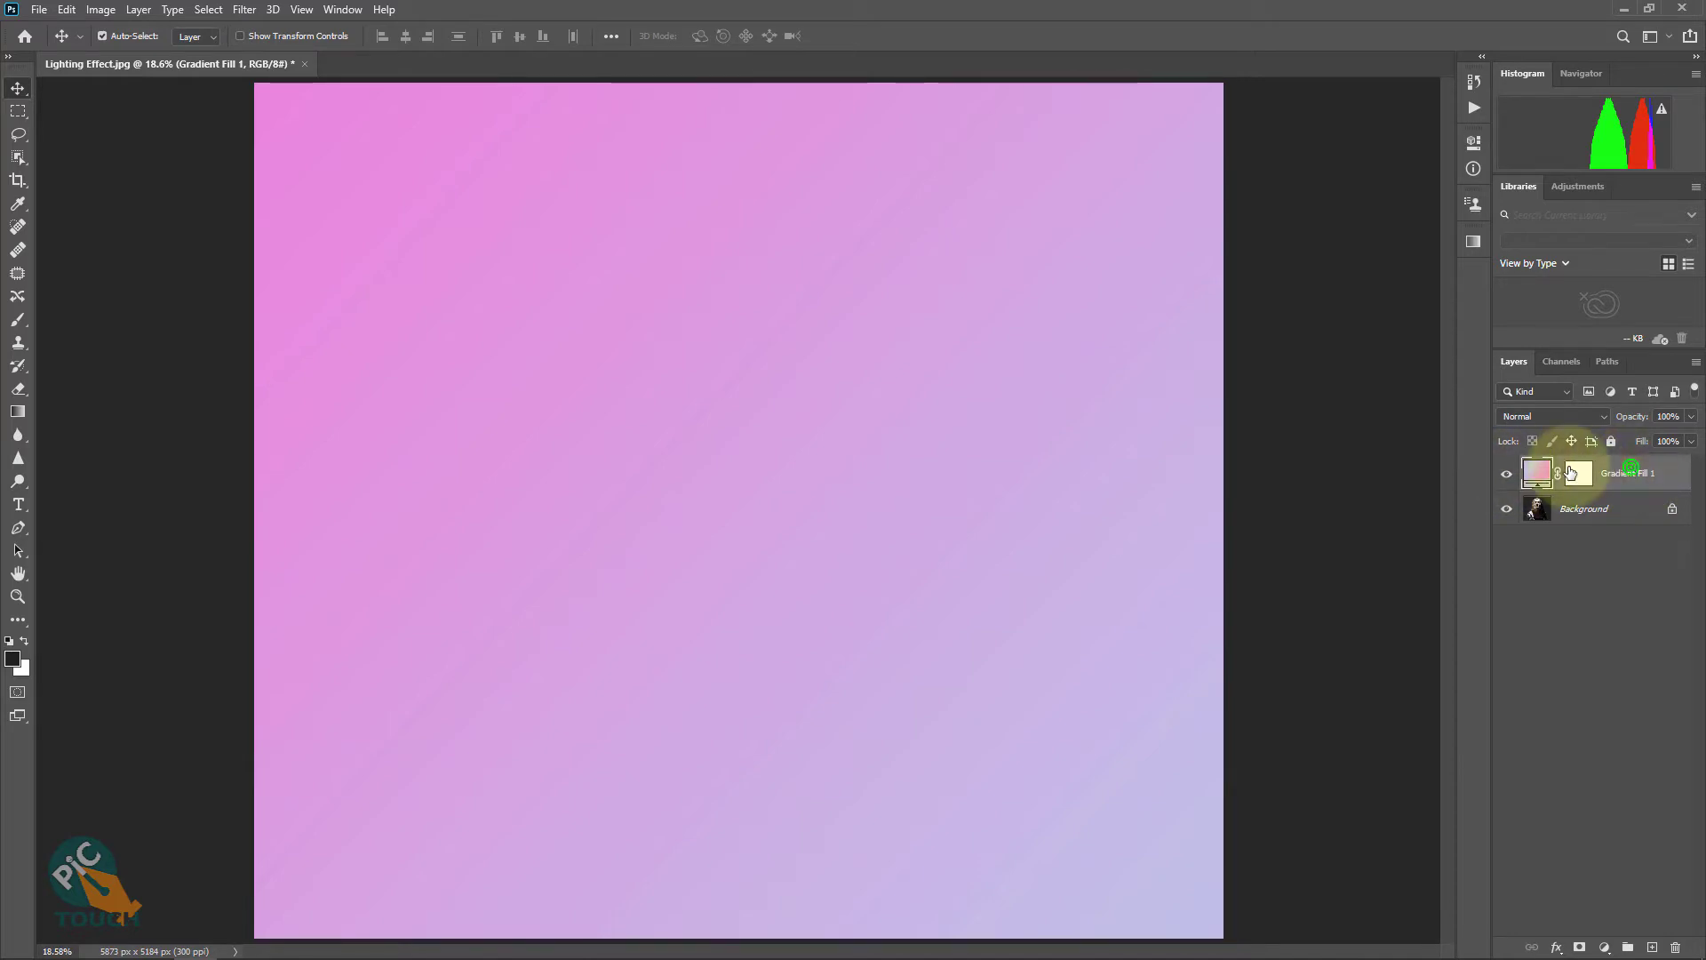
left_click(1556, 416)
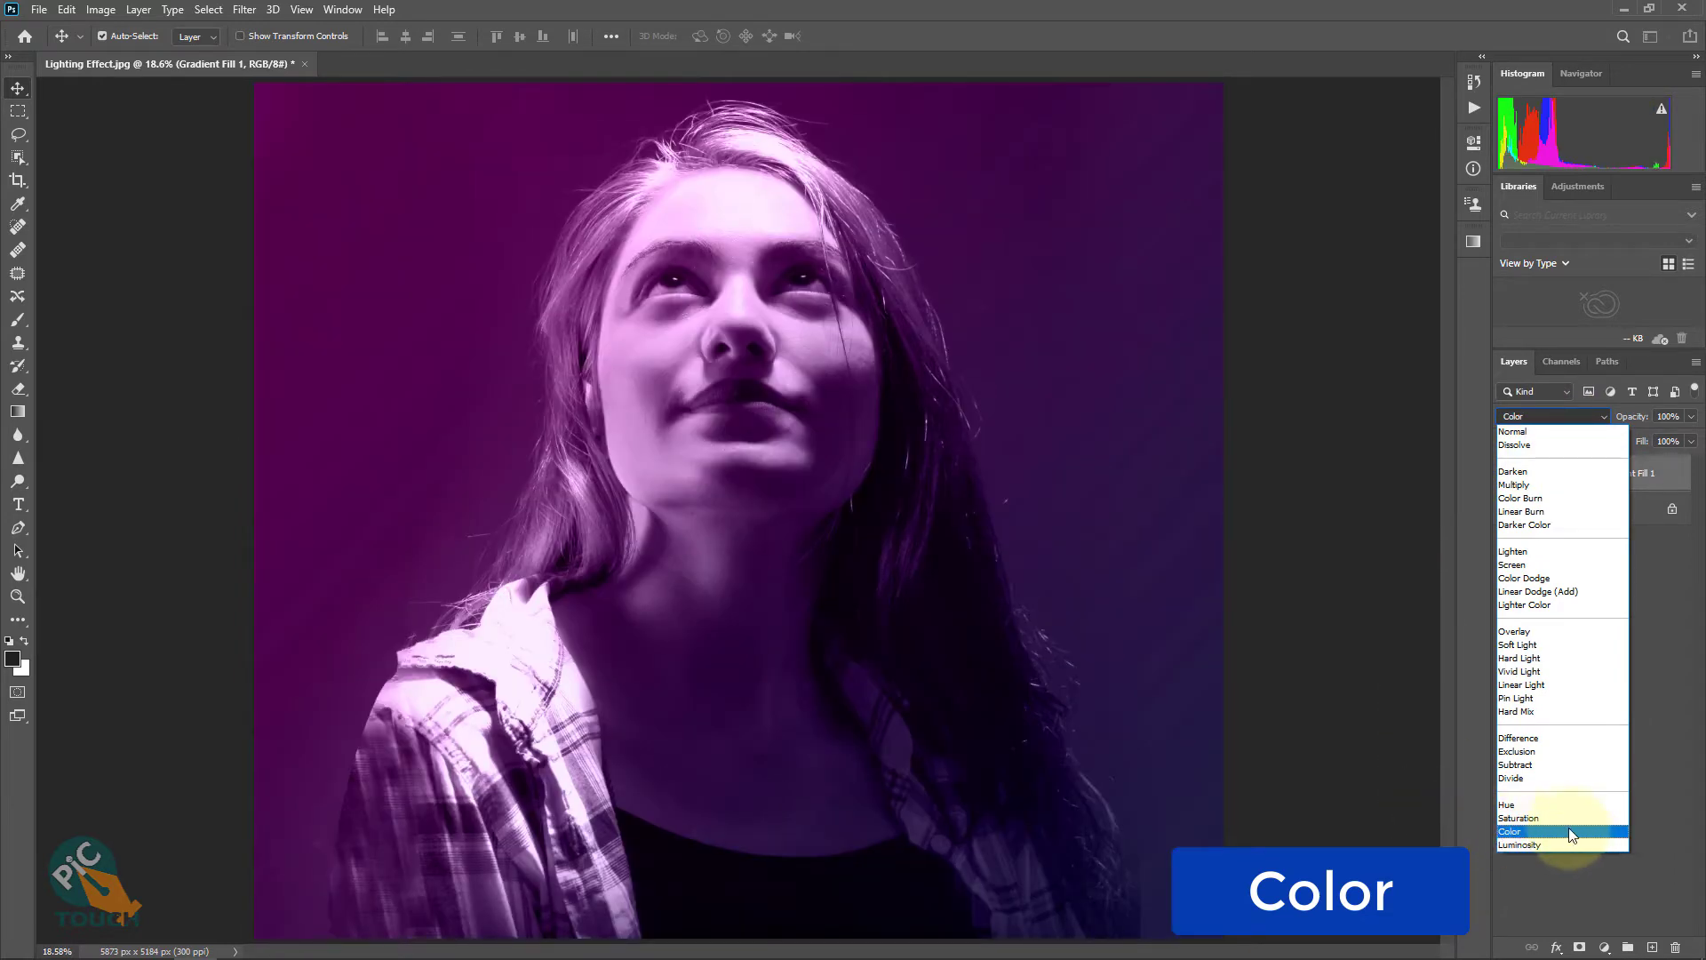
left_click(1532, 829)
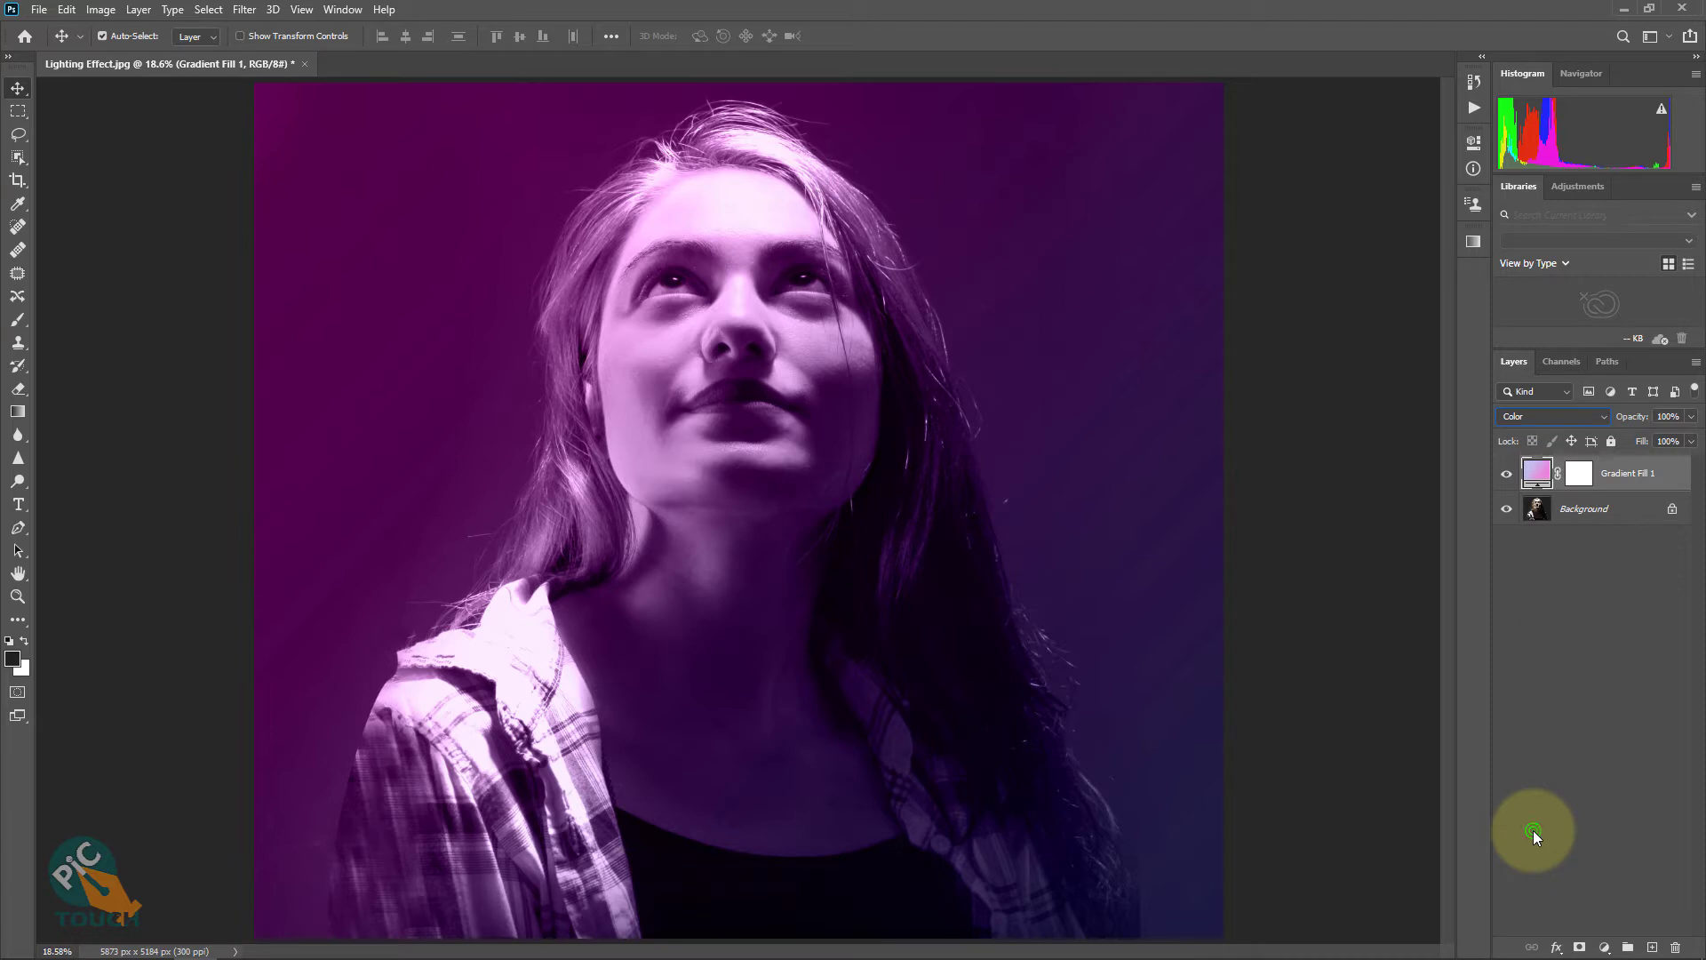
- Add a second gradient fill layer above the first one with an angle of 135°
left_click(1605, 946)
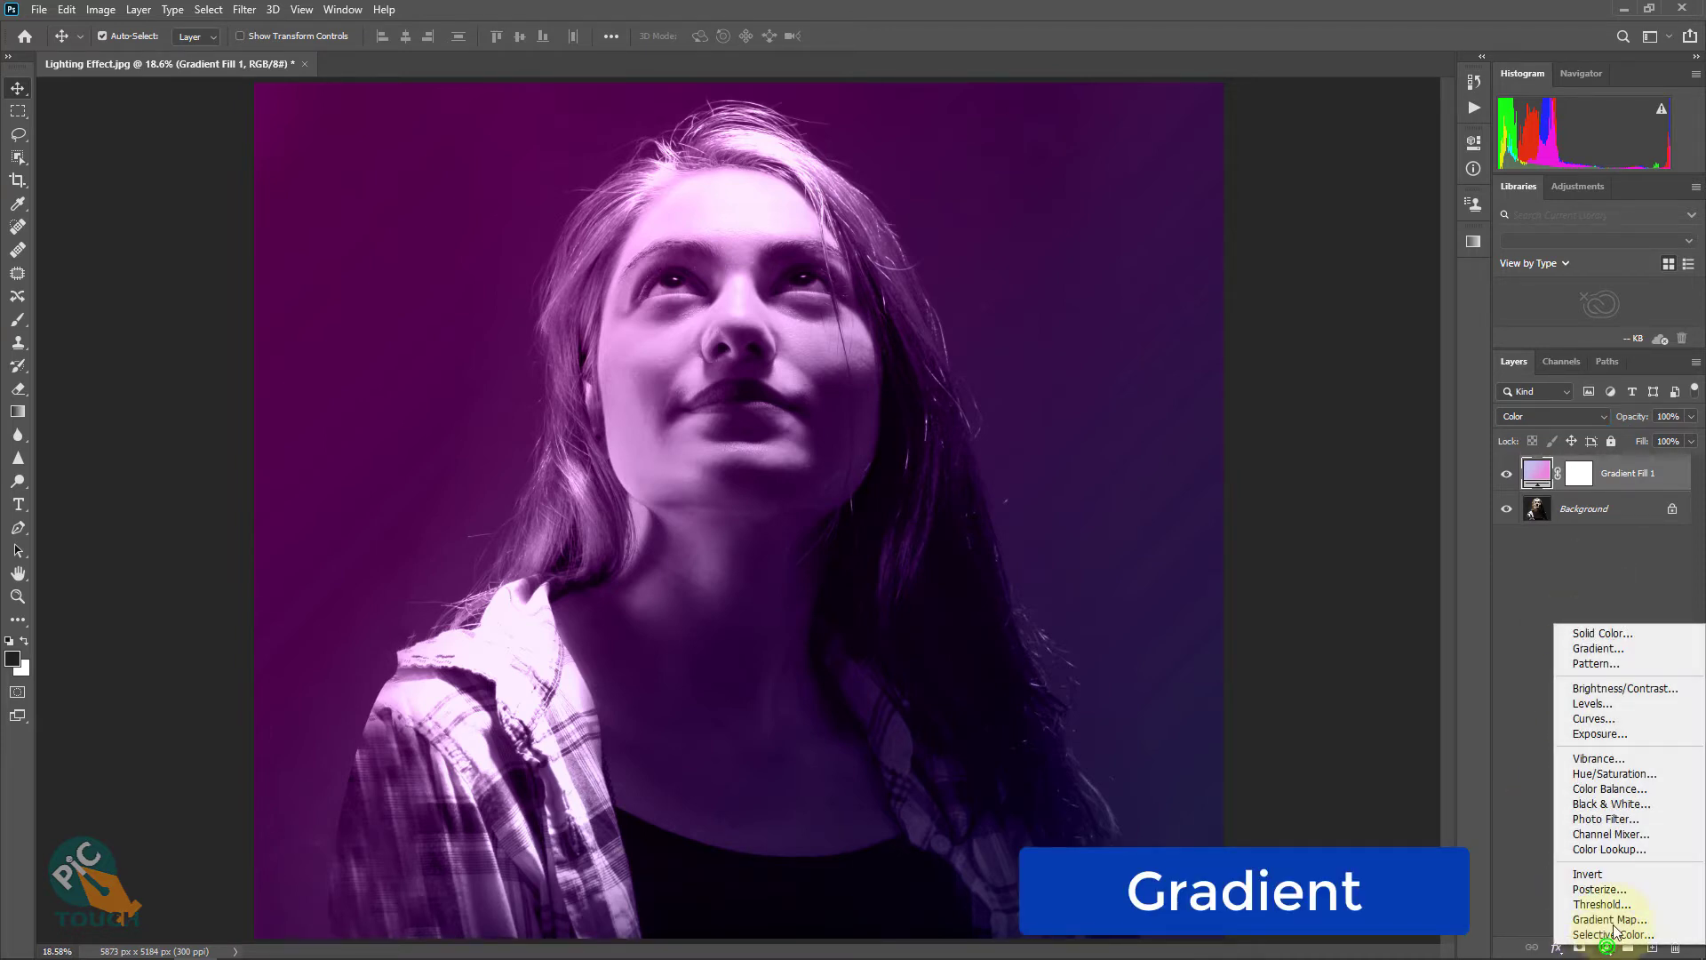
left_click(1640, 645)
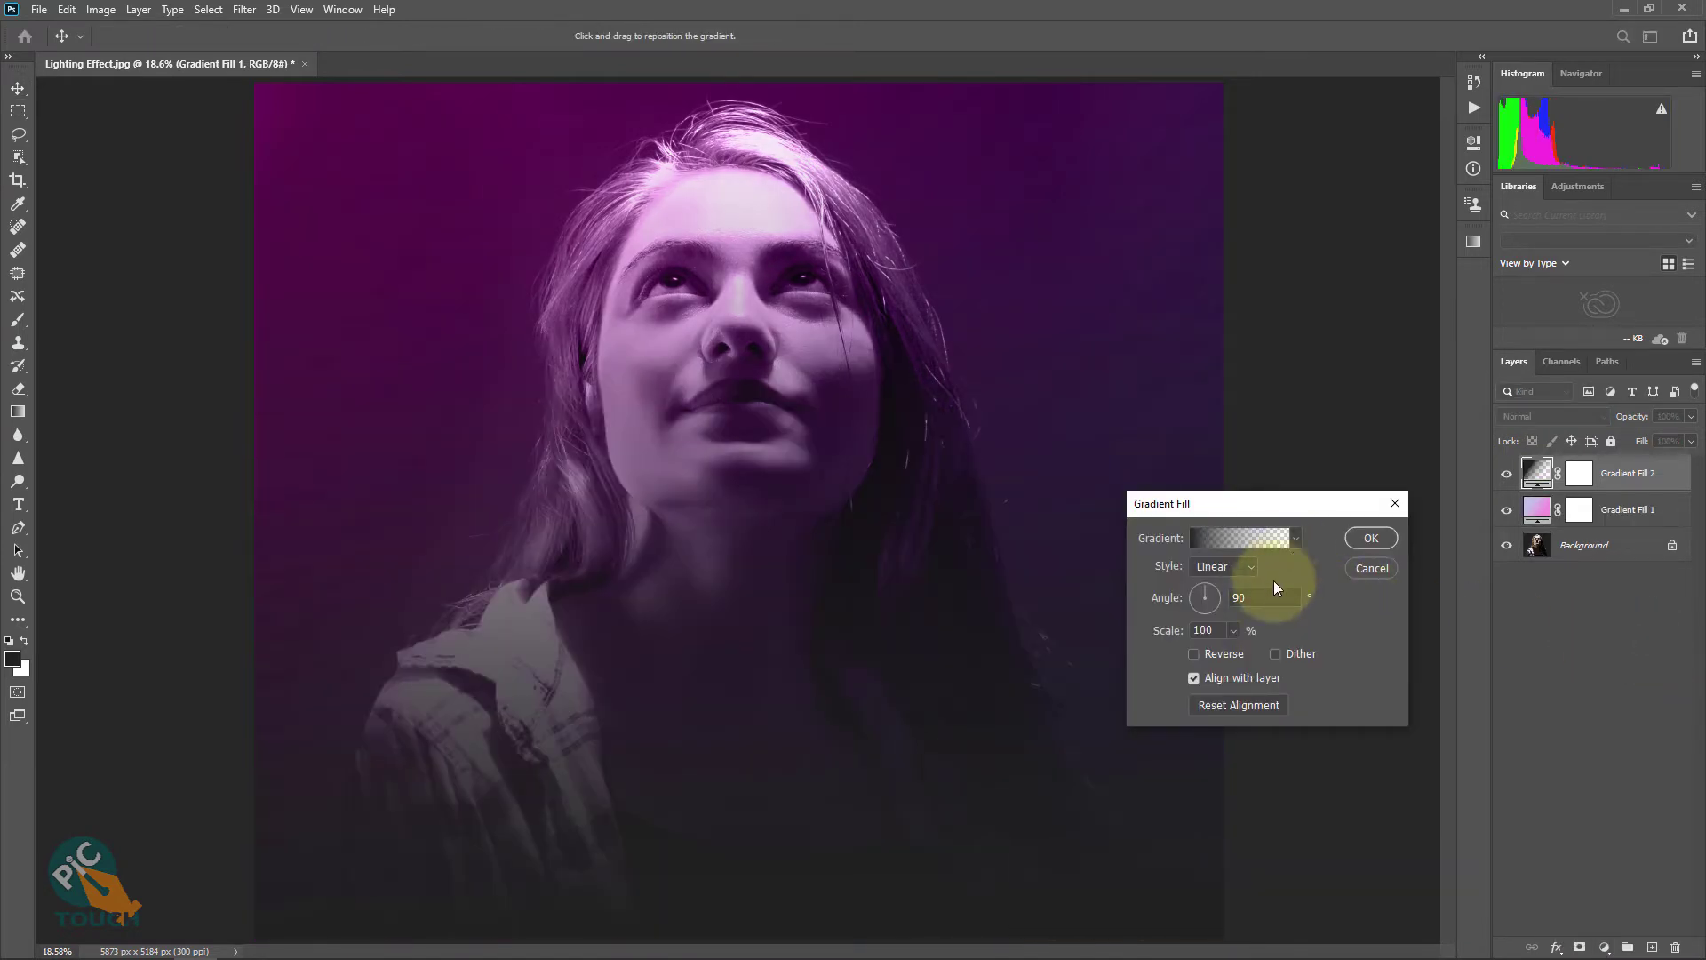
left_click(1253, 597)
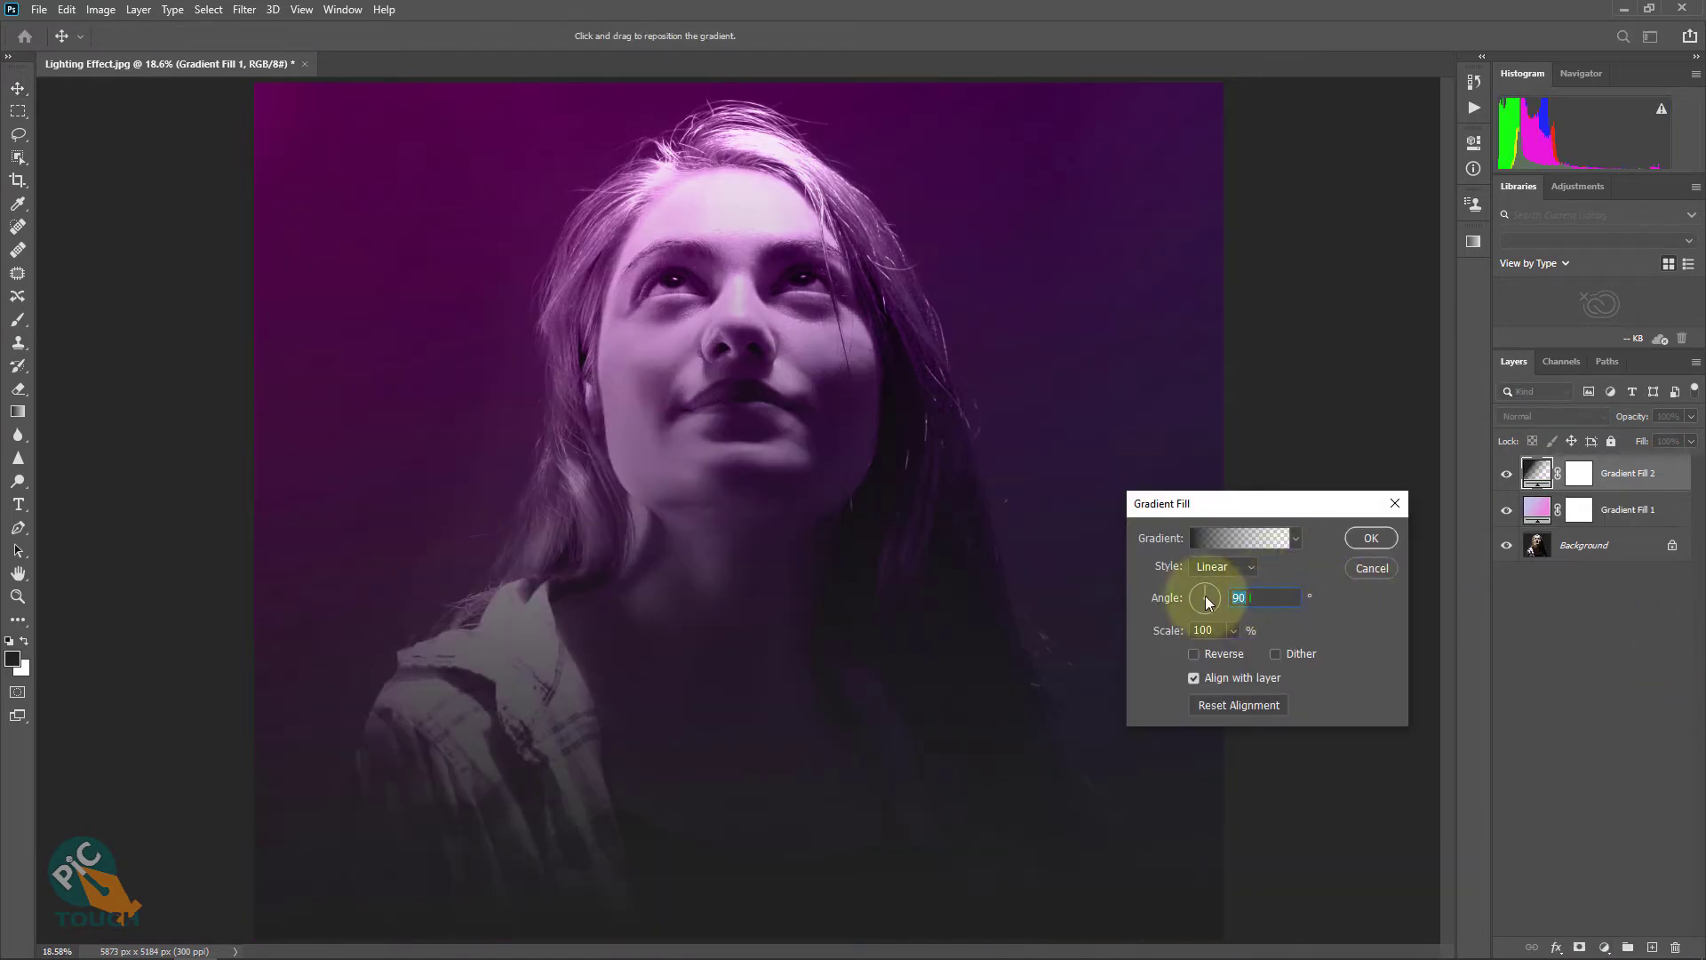
type("135")
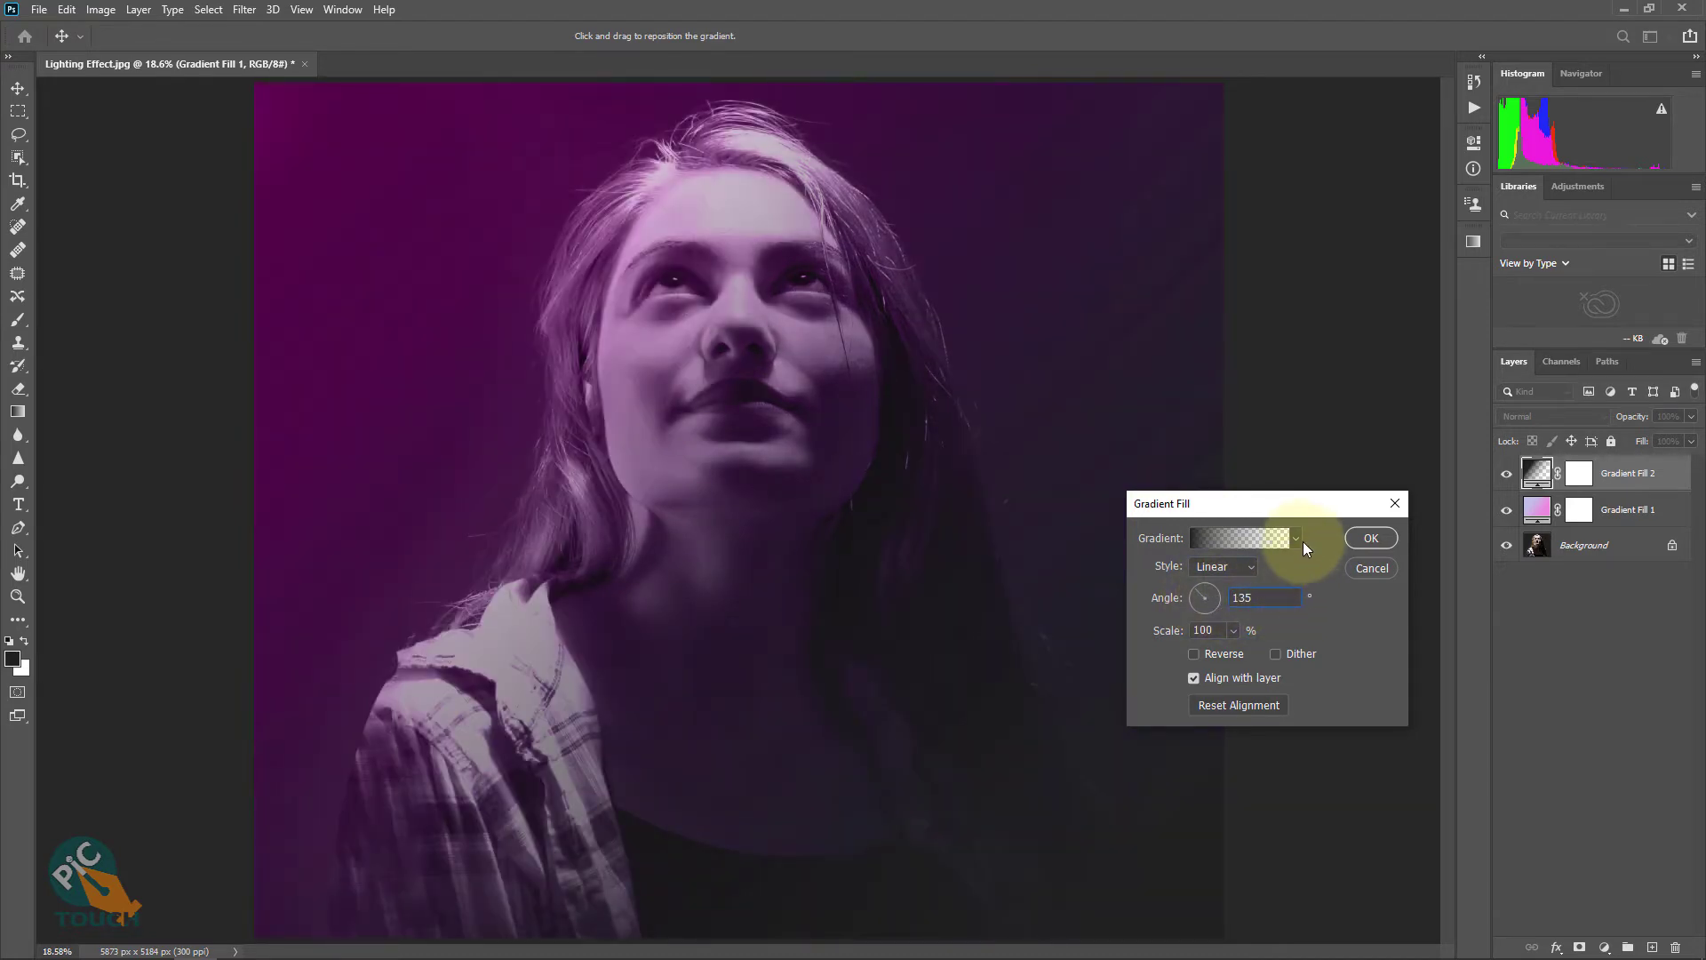
- Apply the Blue_22 preset from the Blues group to the second gradient fill and accept it
left_click(1279, 537)
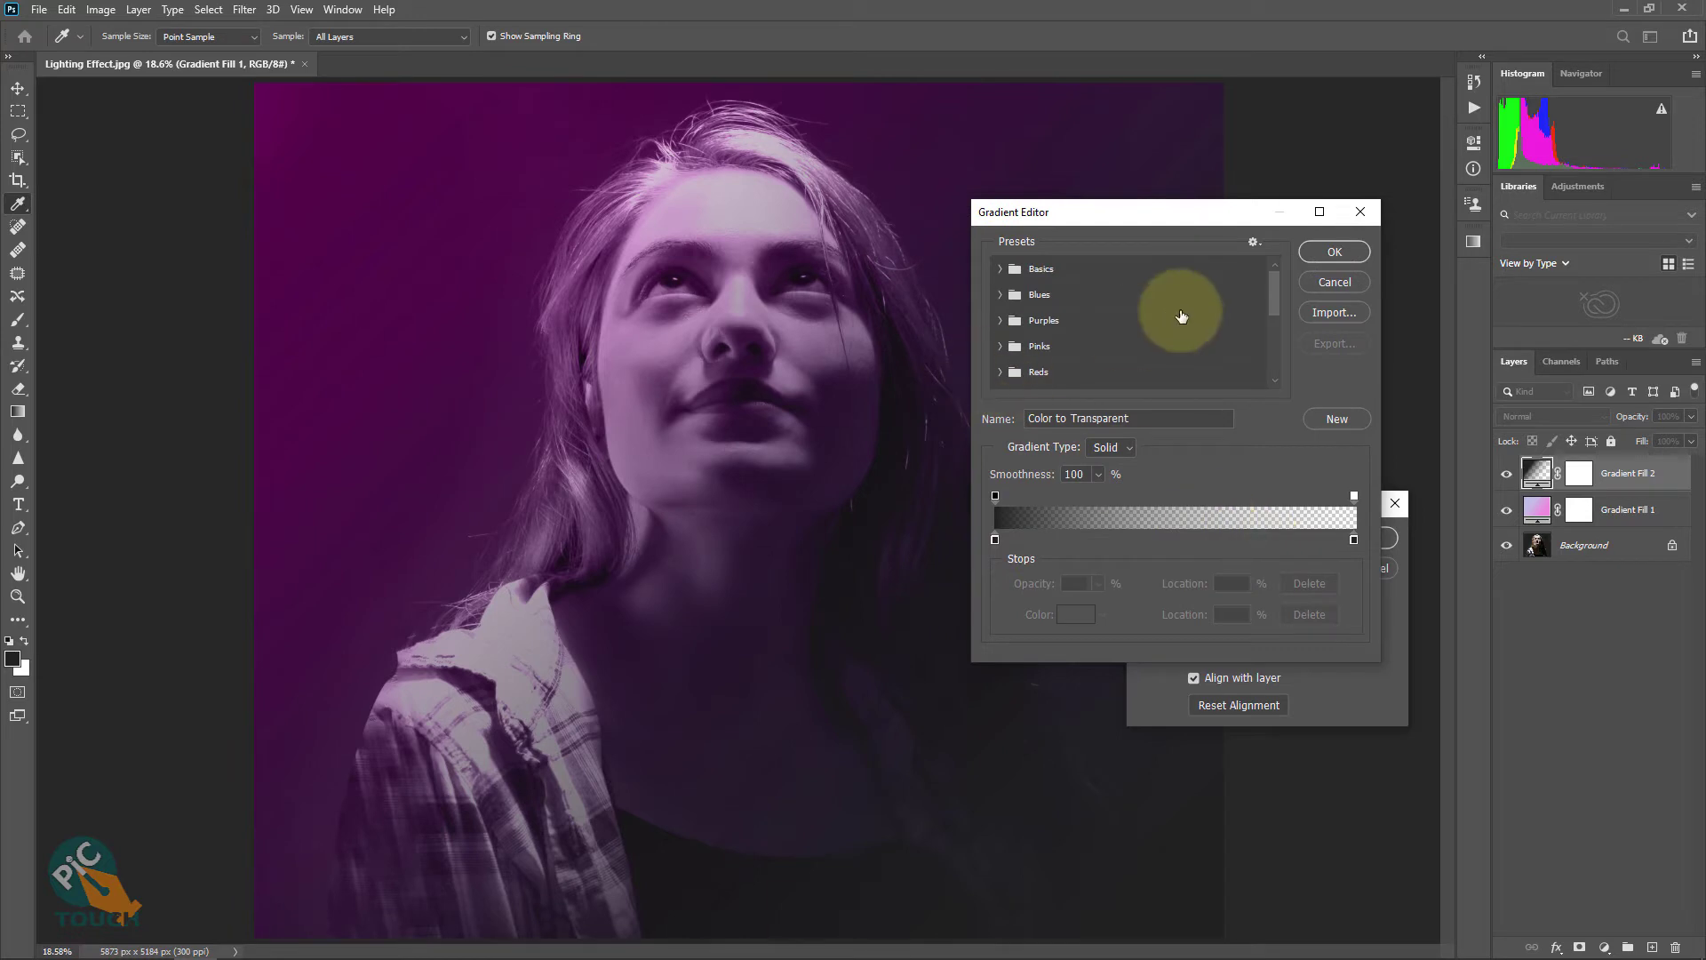
left_click(999, 269)
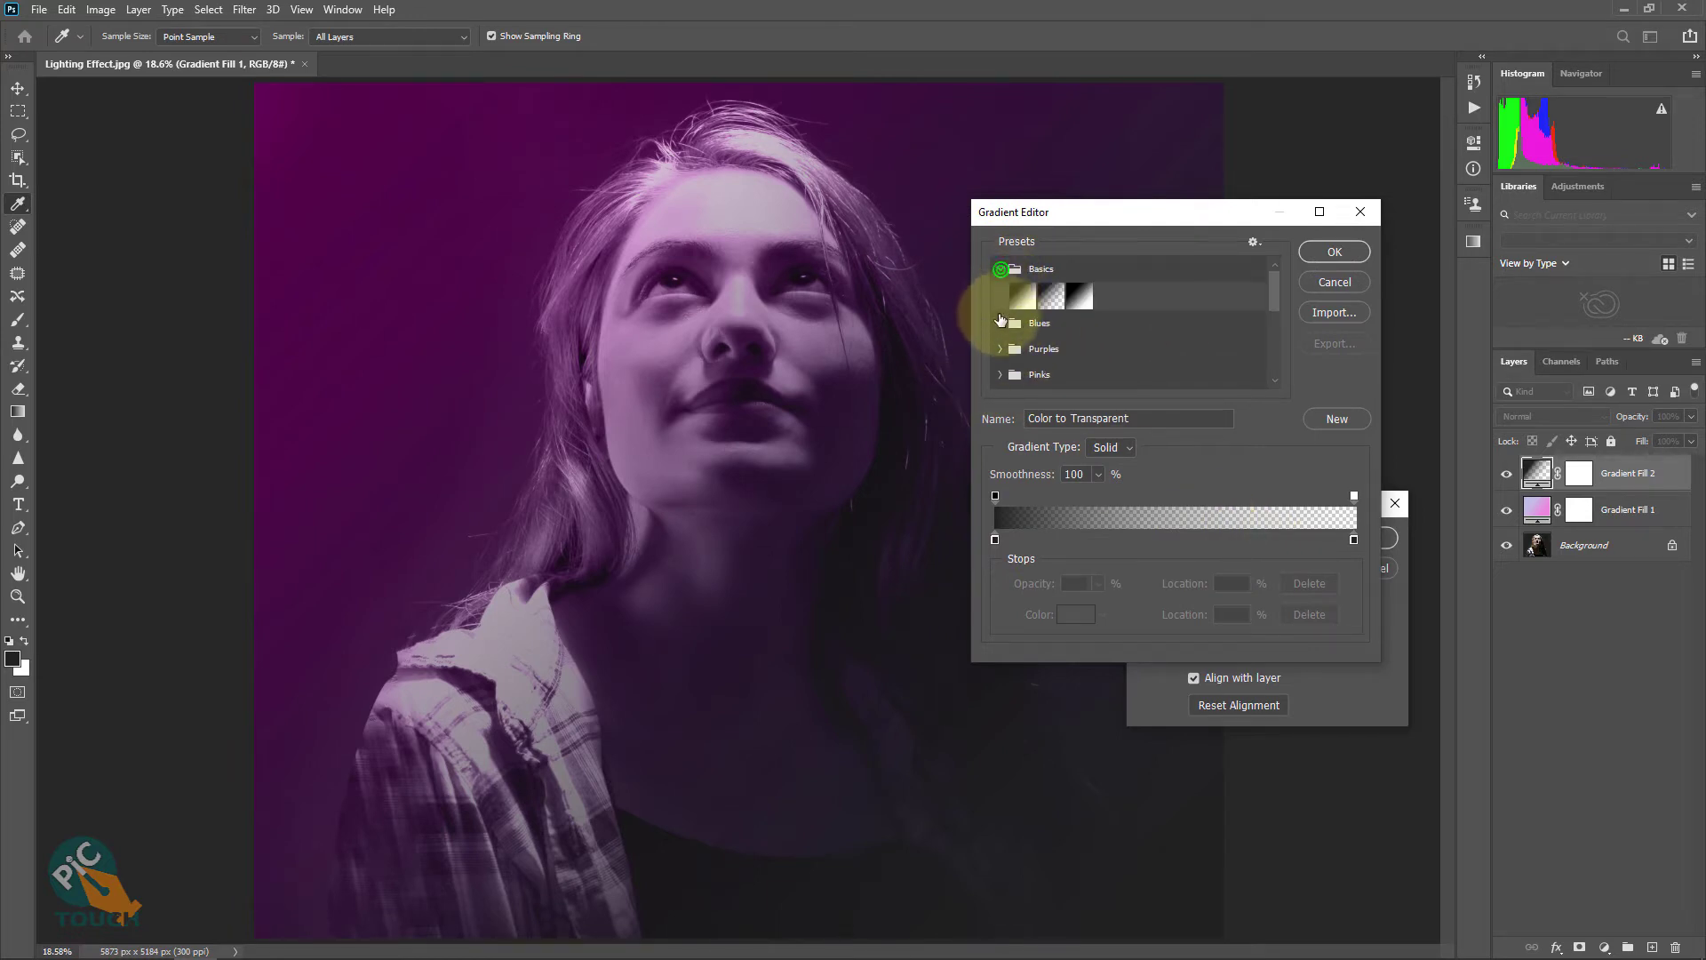
left_click(1000, 322)
scroll(1112, 354, "down", 4)
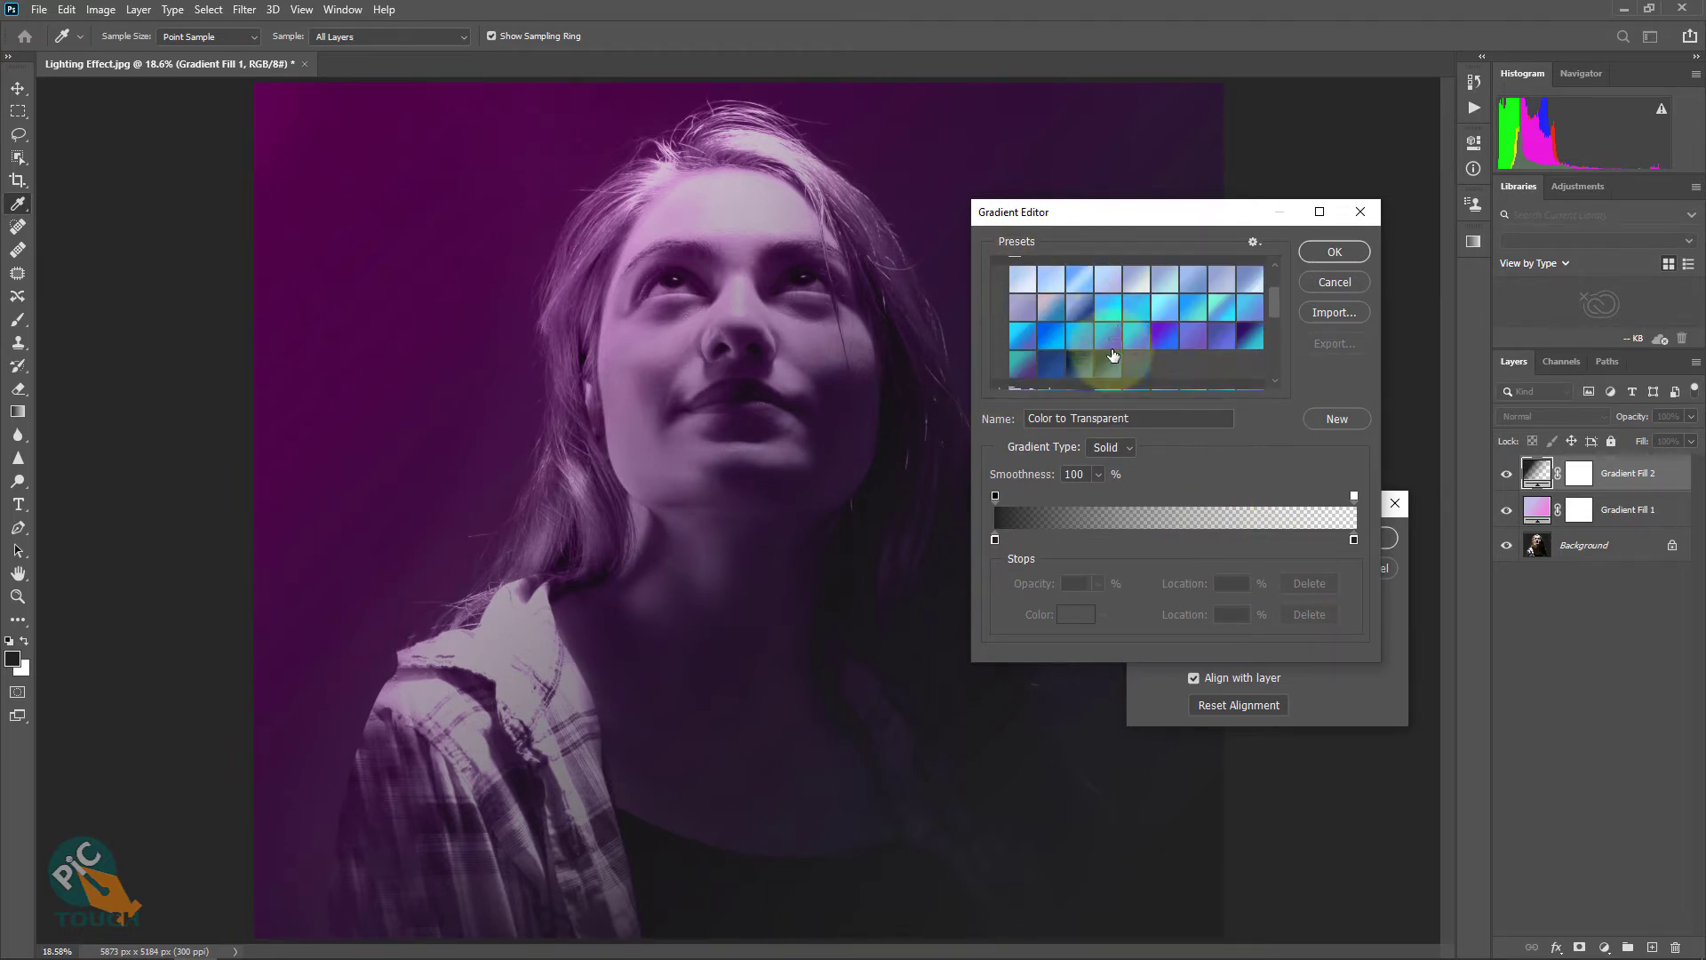
scroll(1112, 353, "down", 1)
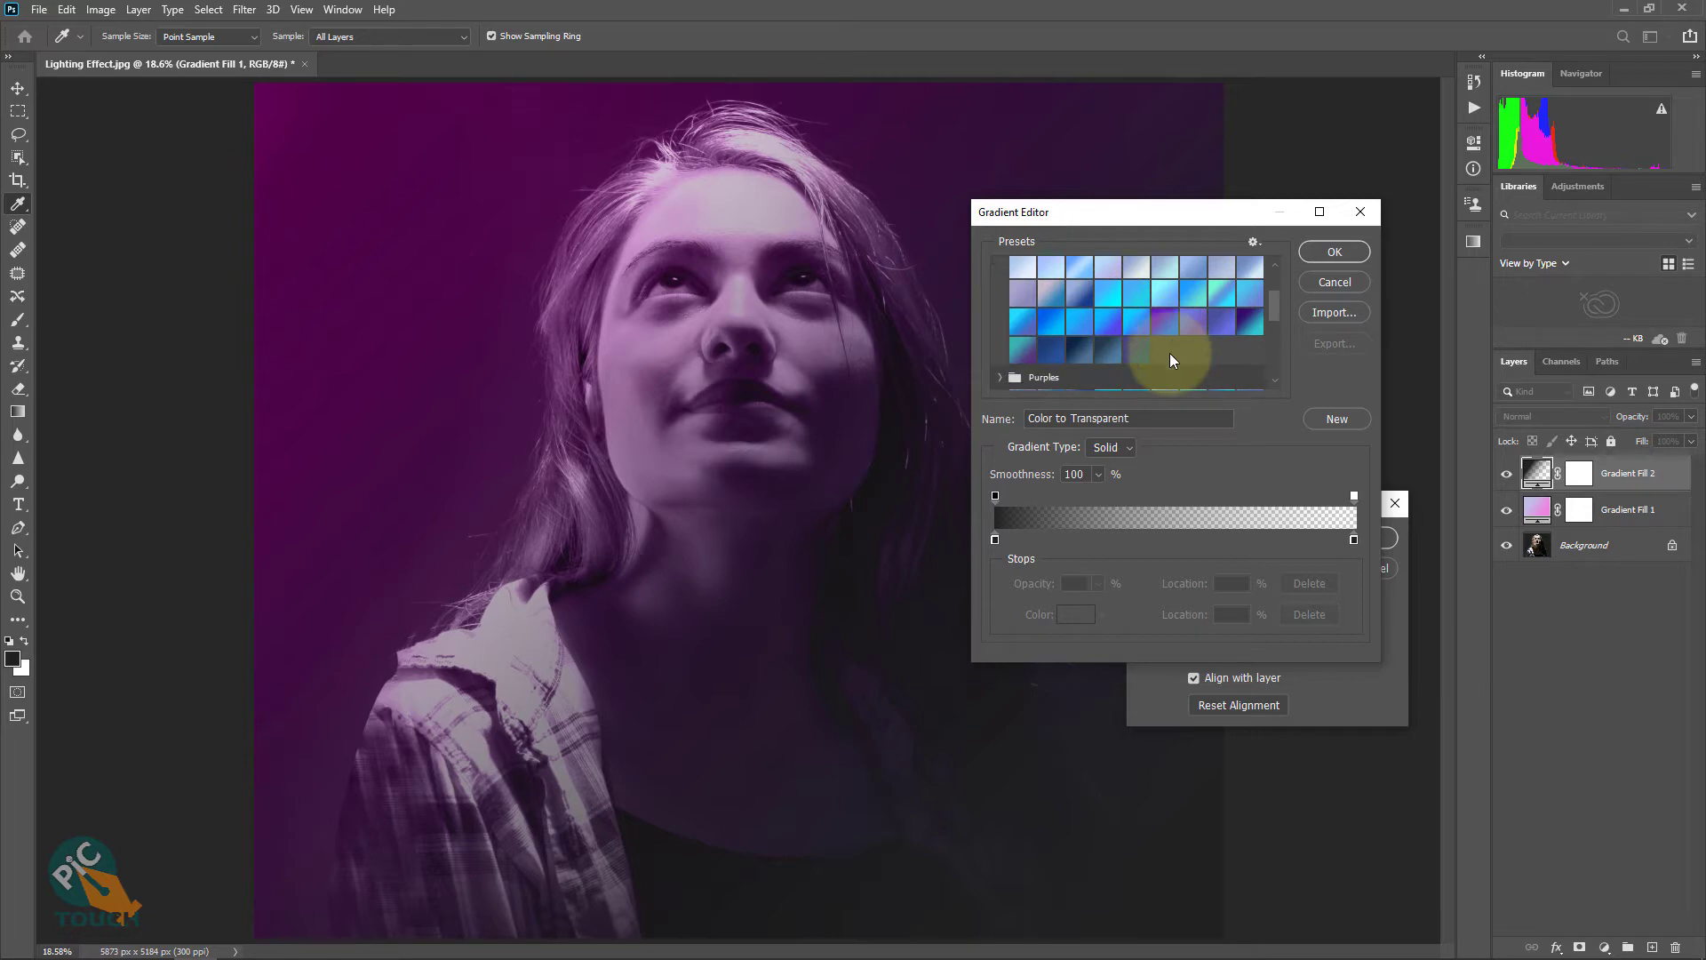
left_click(1110, 321)
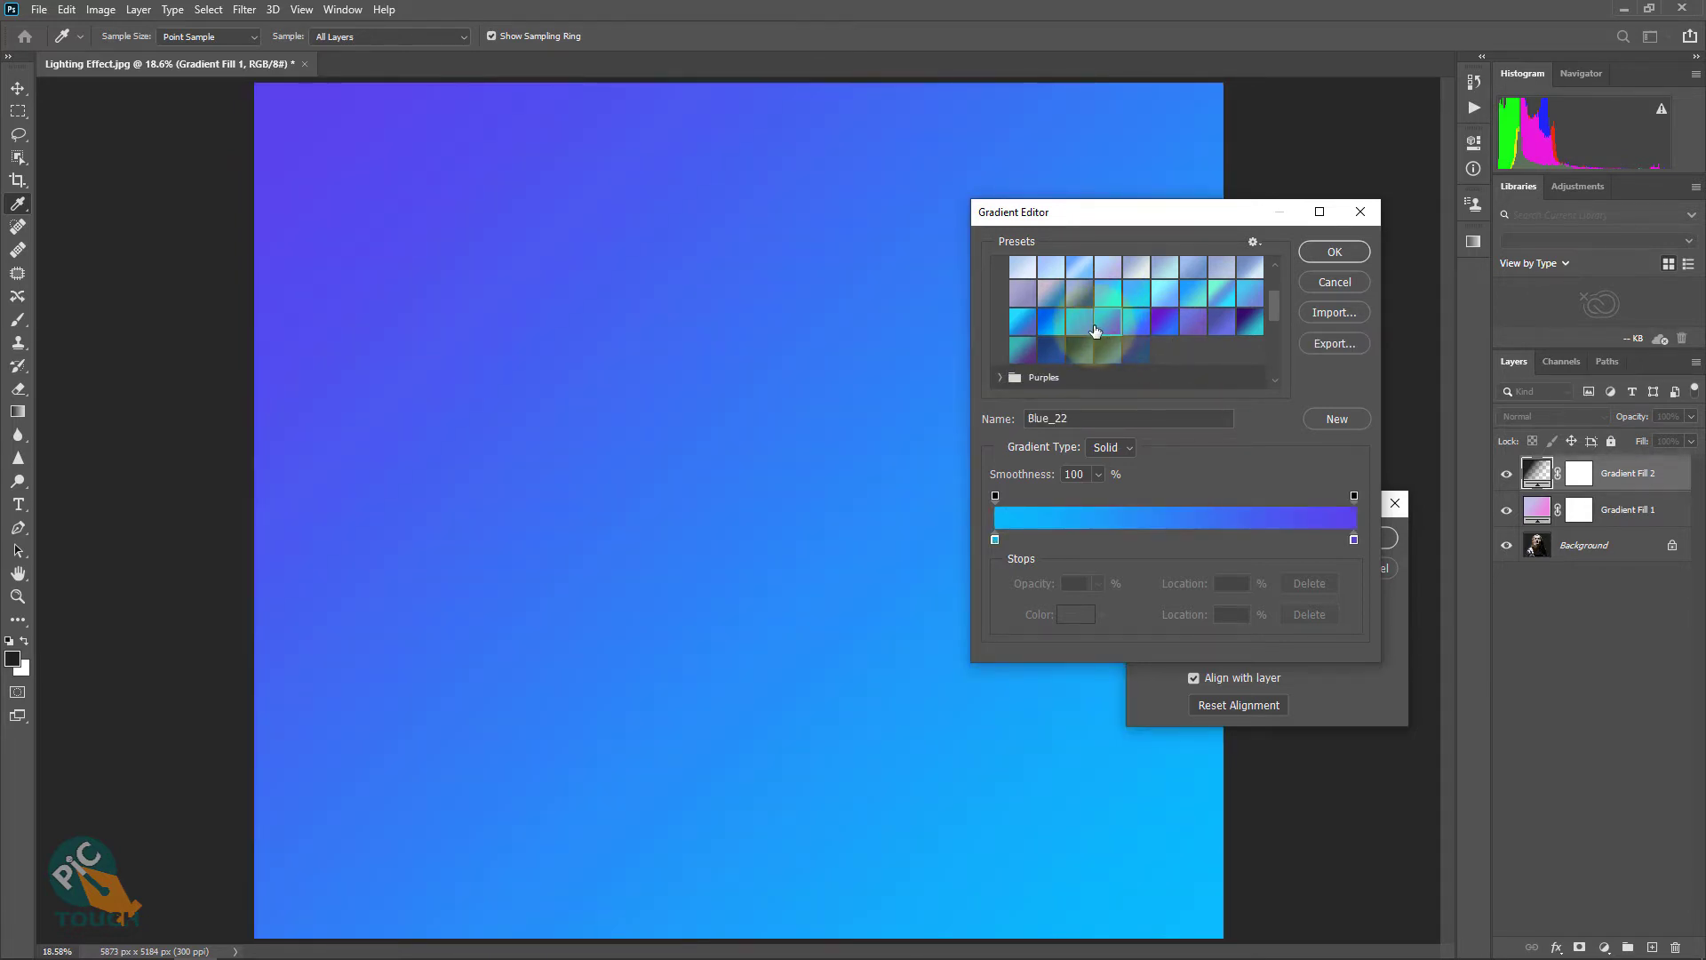
left_click(1335, 253)
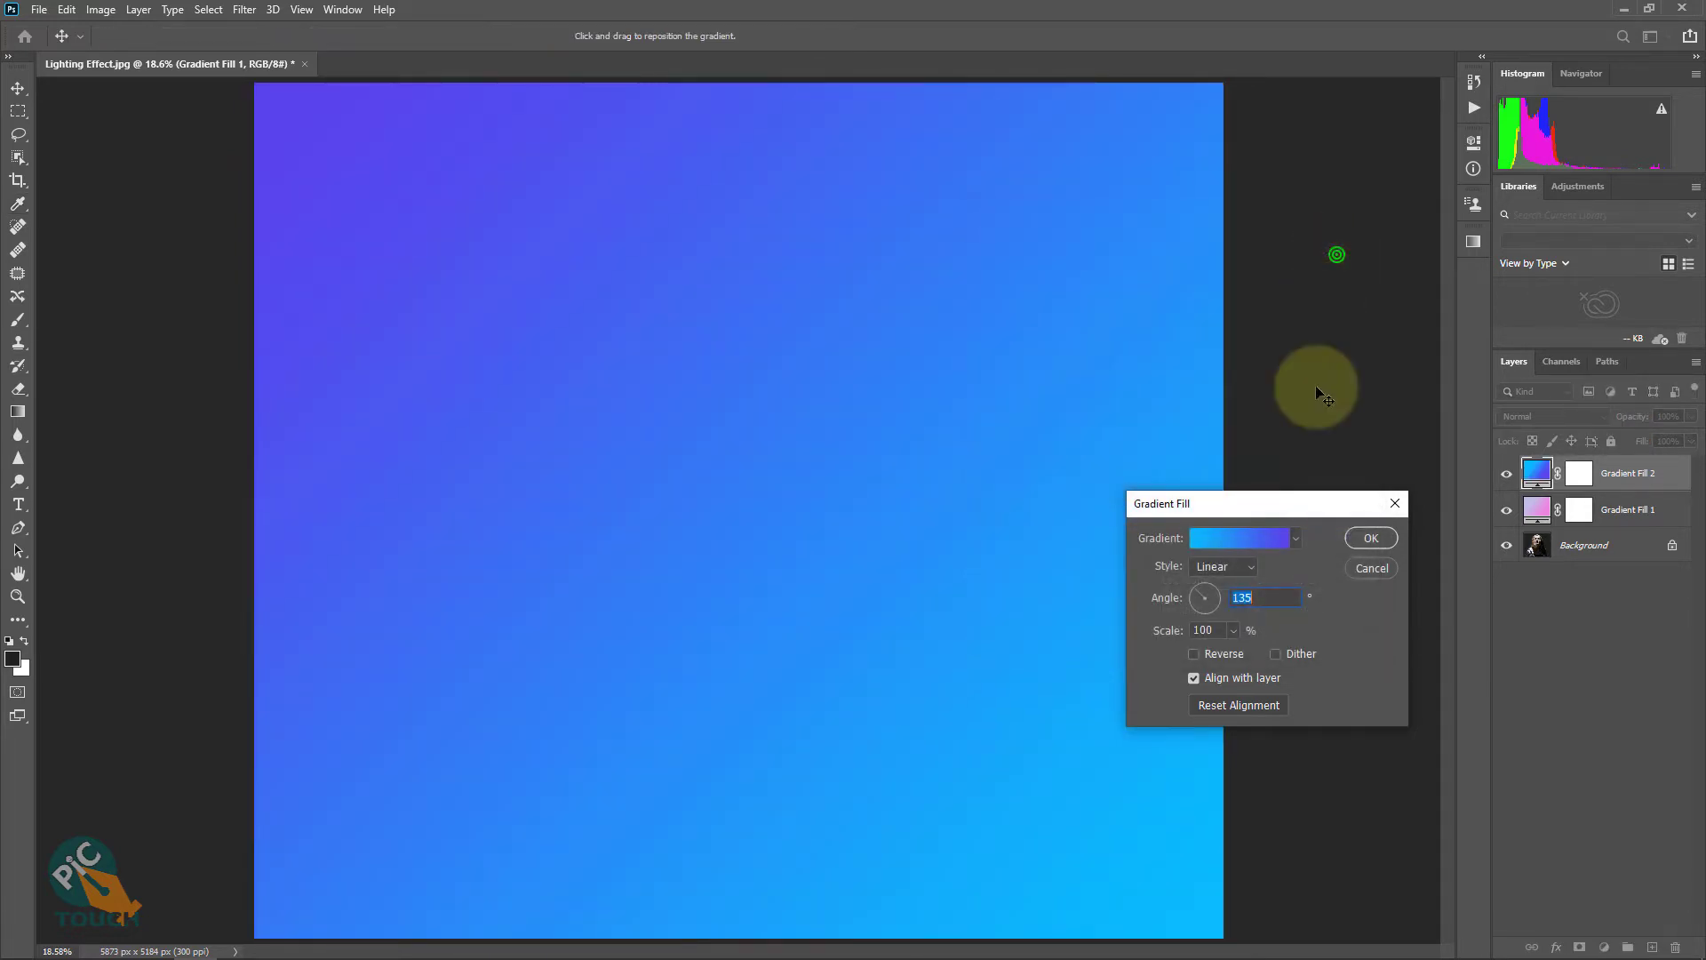
left_click(1371, 538)
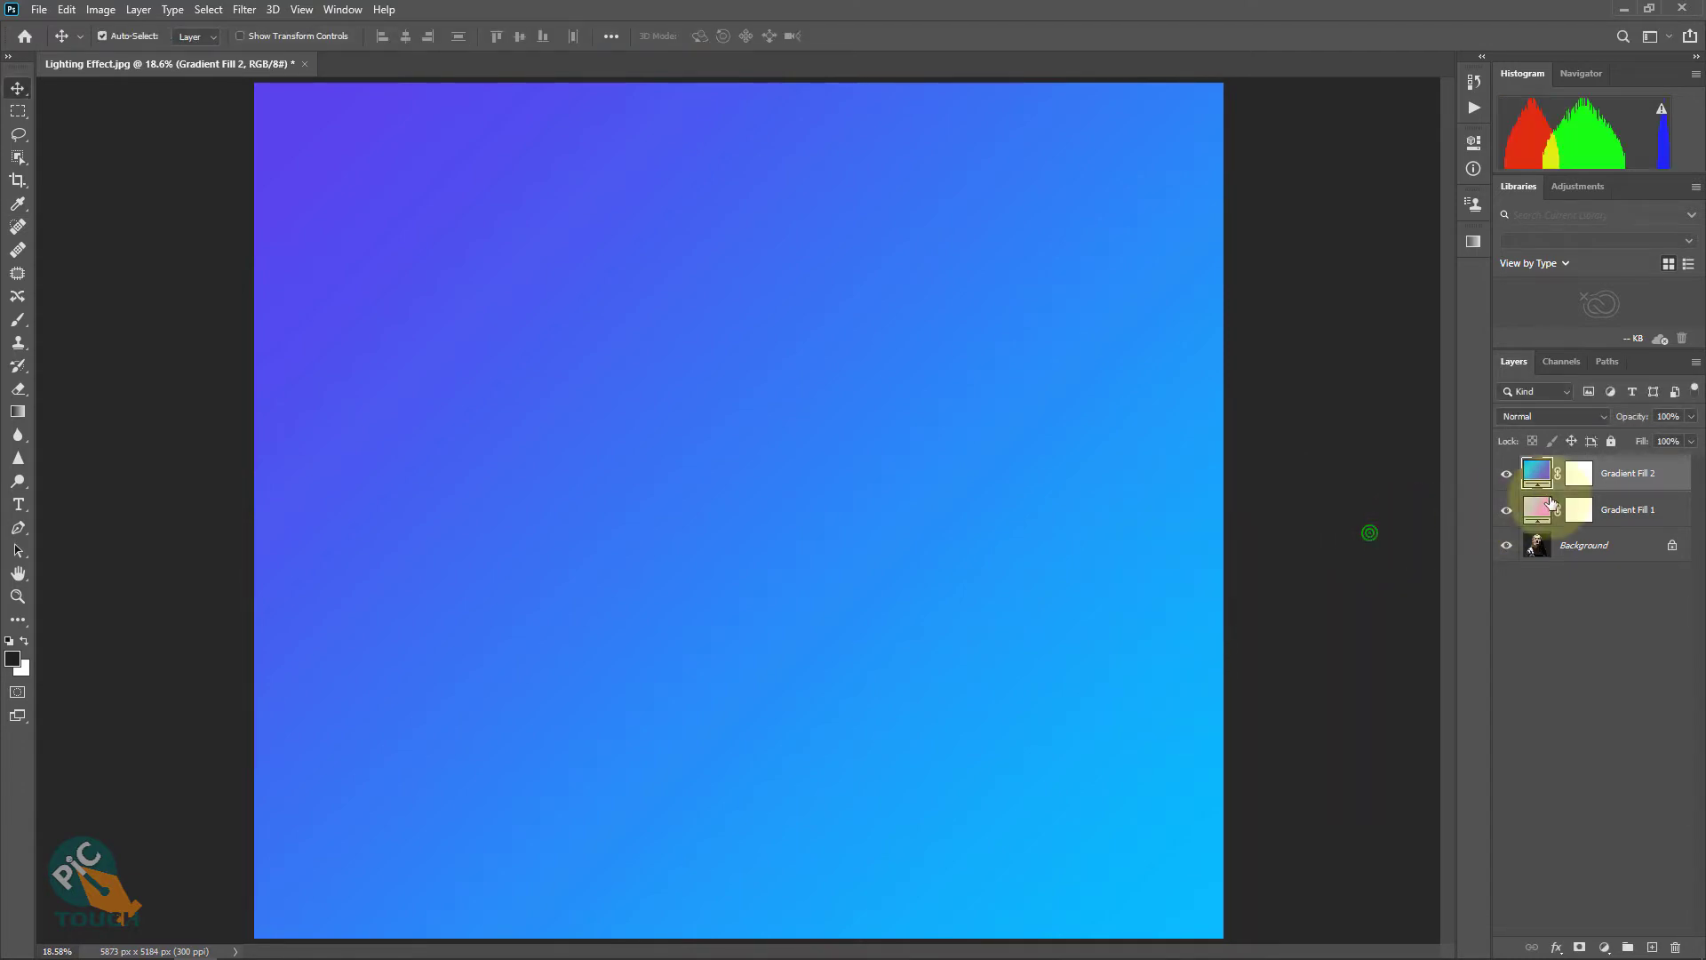
- Set the blue gradient fill layer's blend mode to Color and compare the image with that layer hidden and shown
left_click(1553, 416)
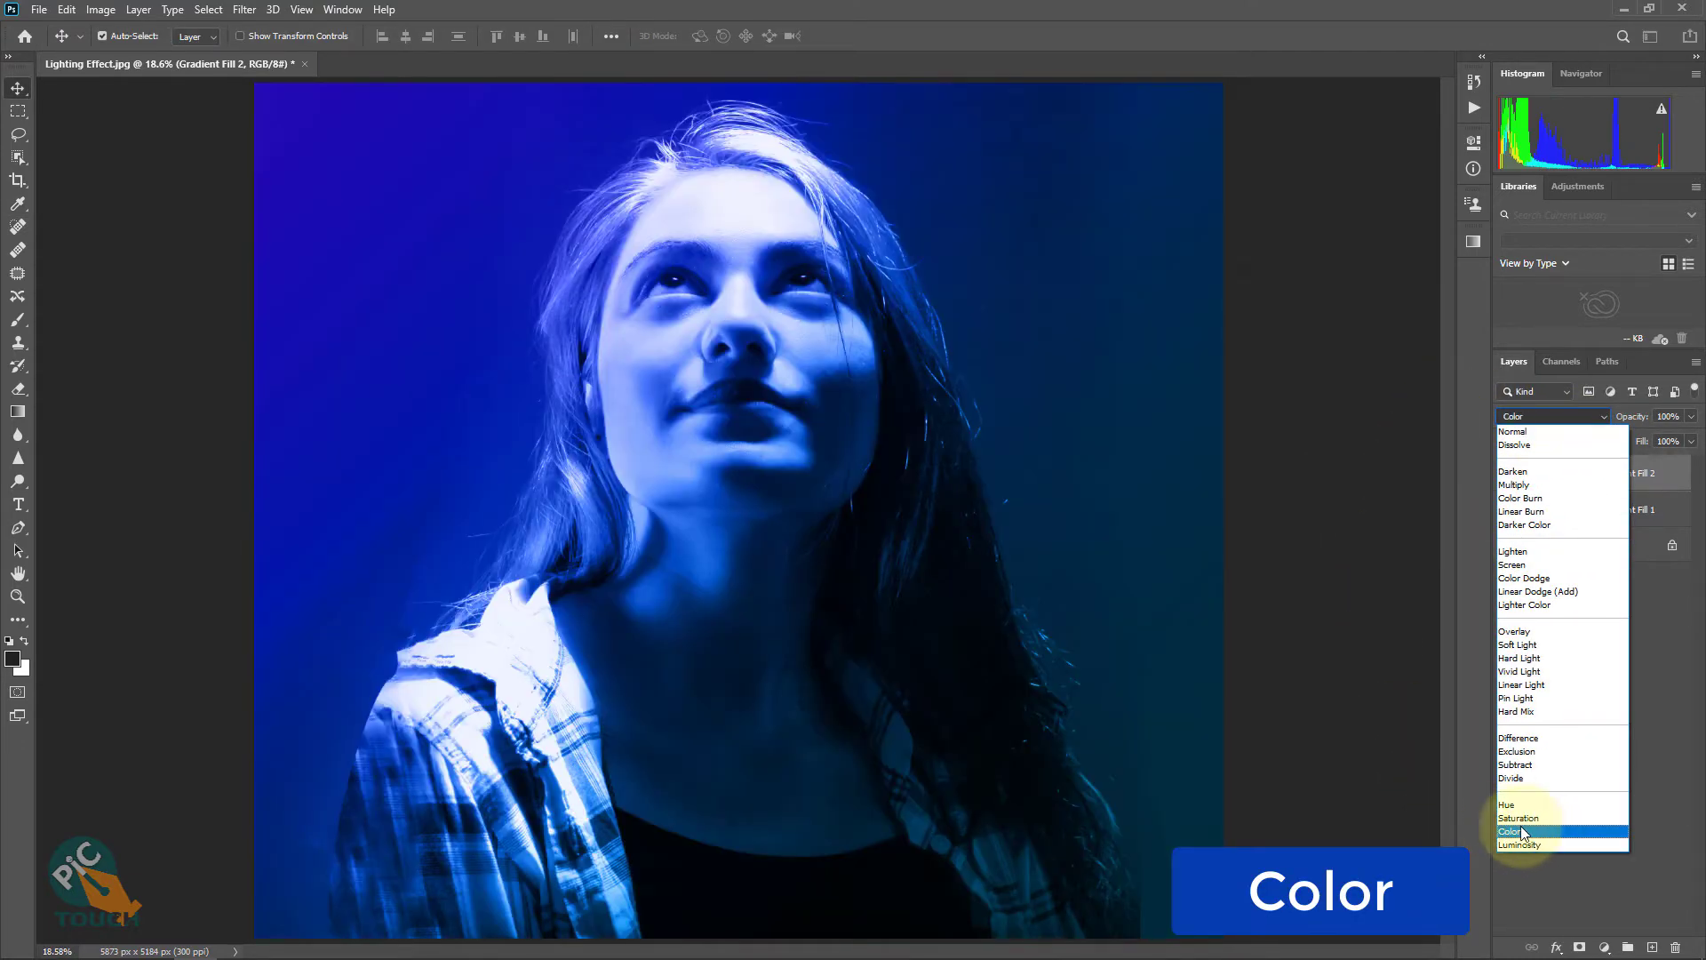
left_click(1521, 832)
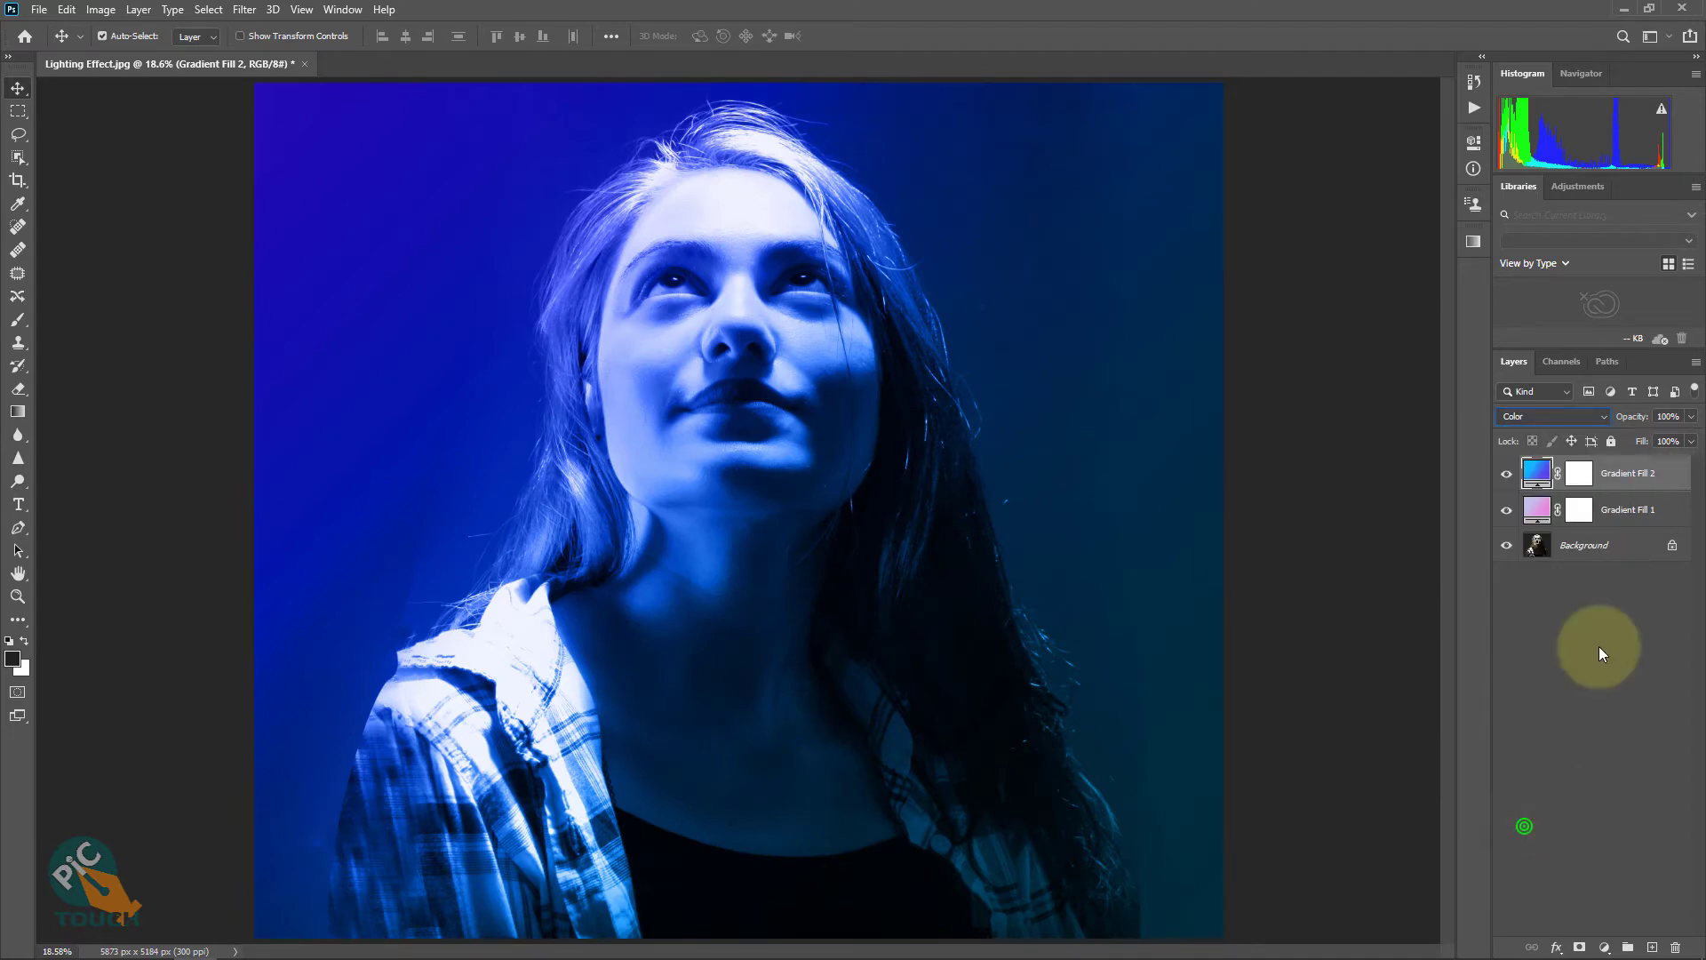
left_click(1505, 476)
left_click(1502, 476)
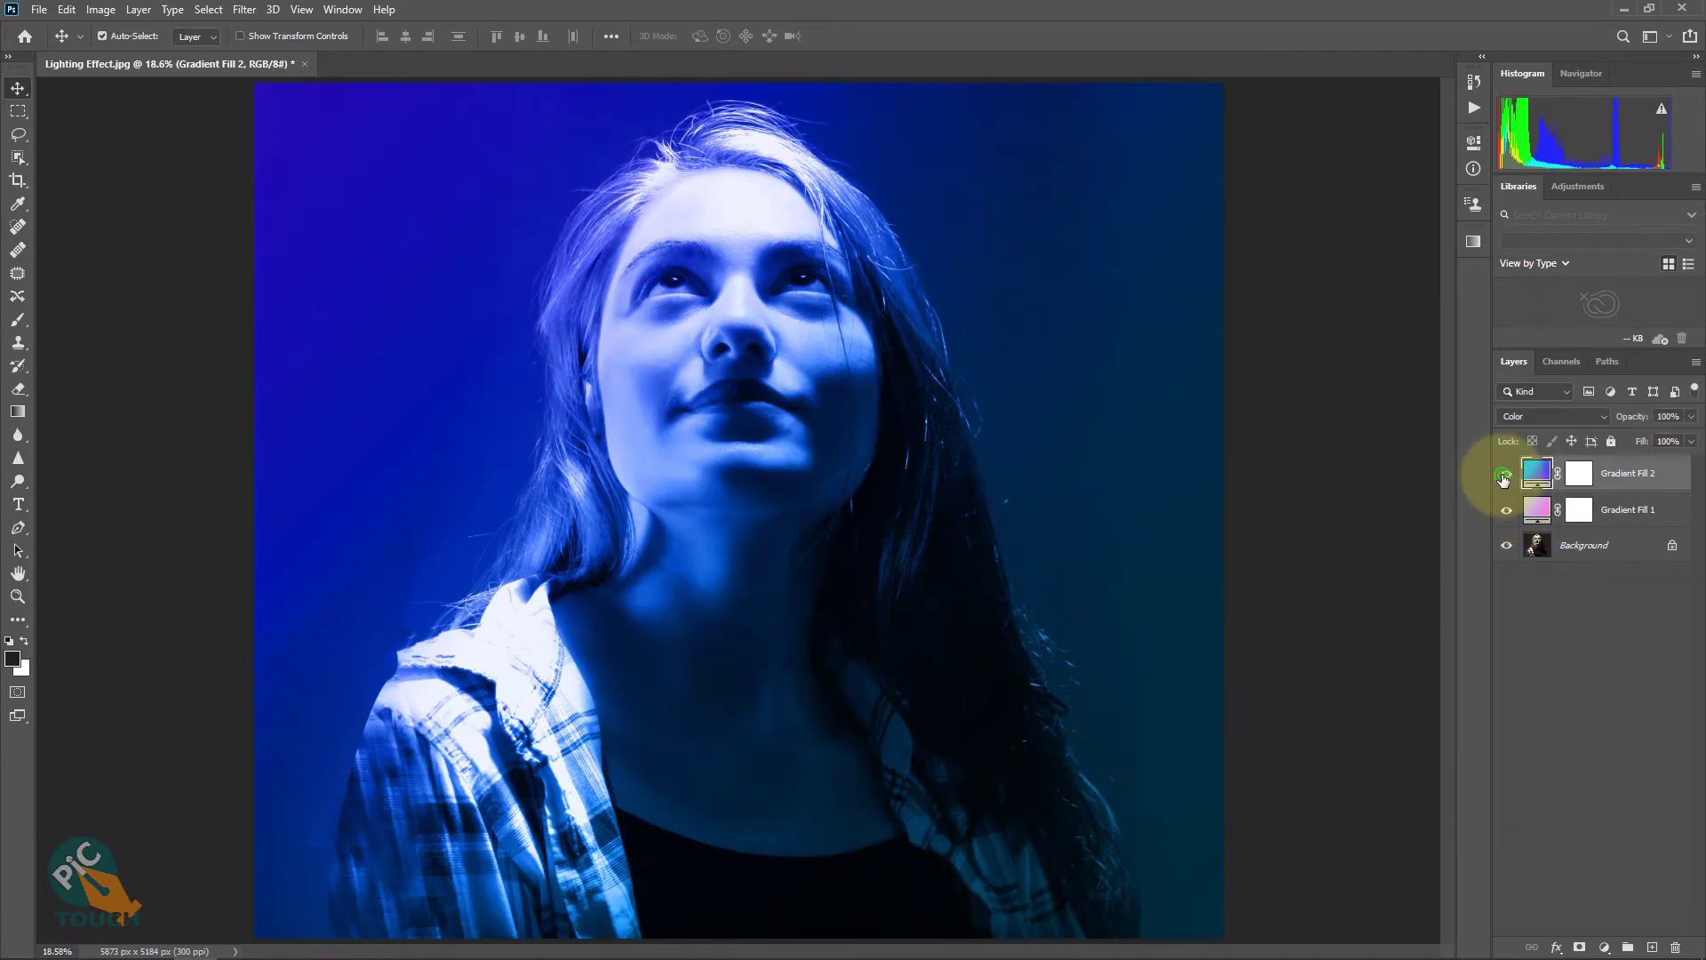
left_click(1538, 418)
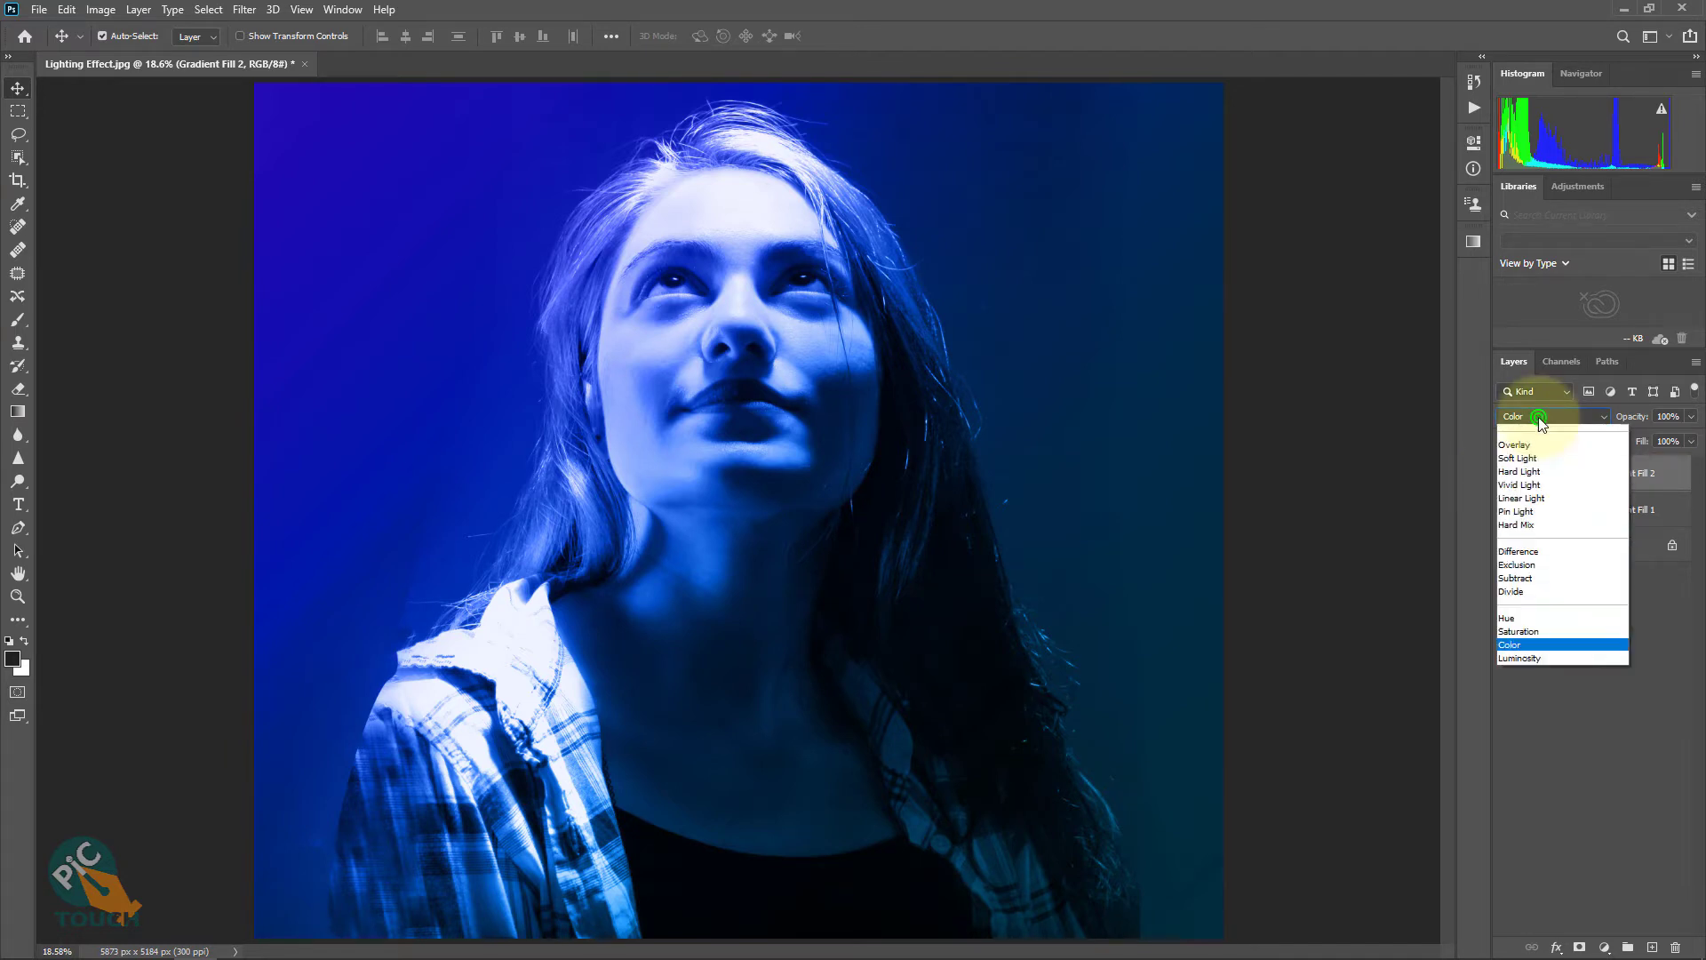
left_click(1538, 416)
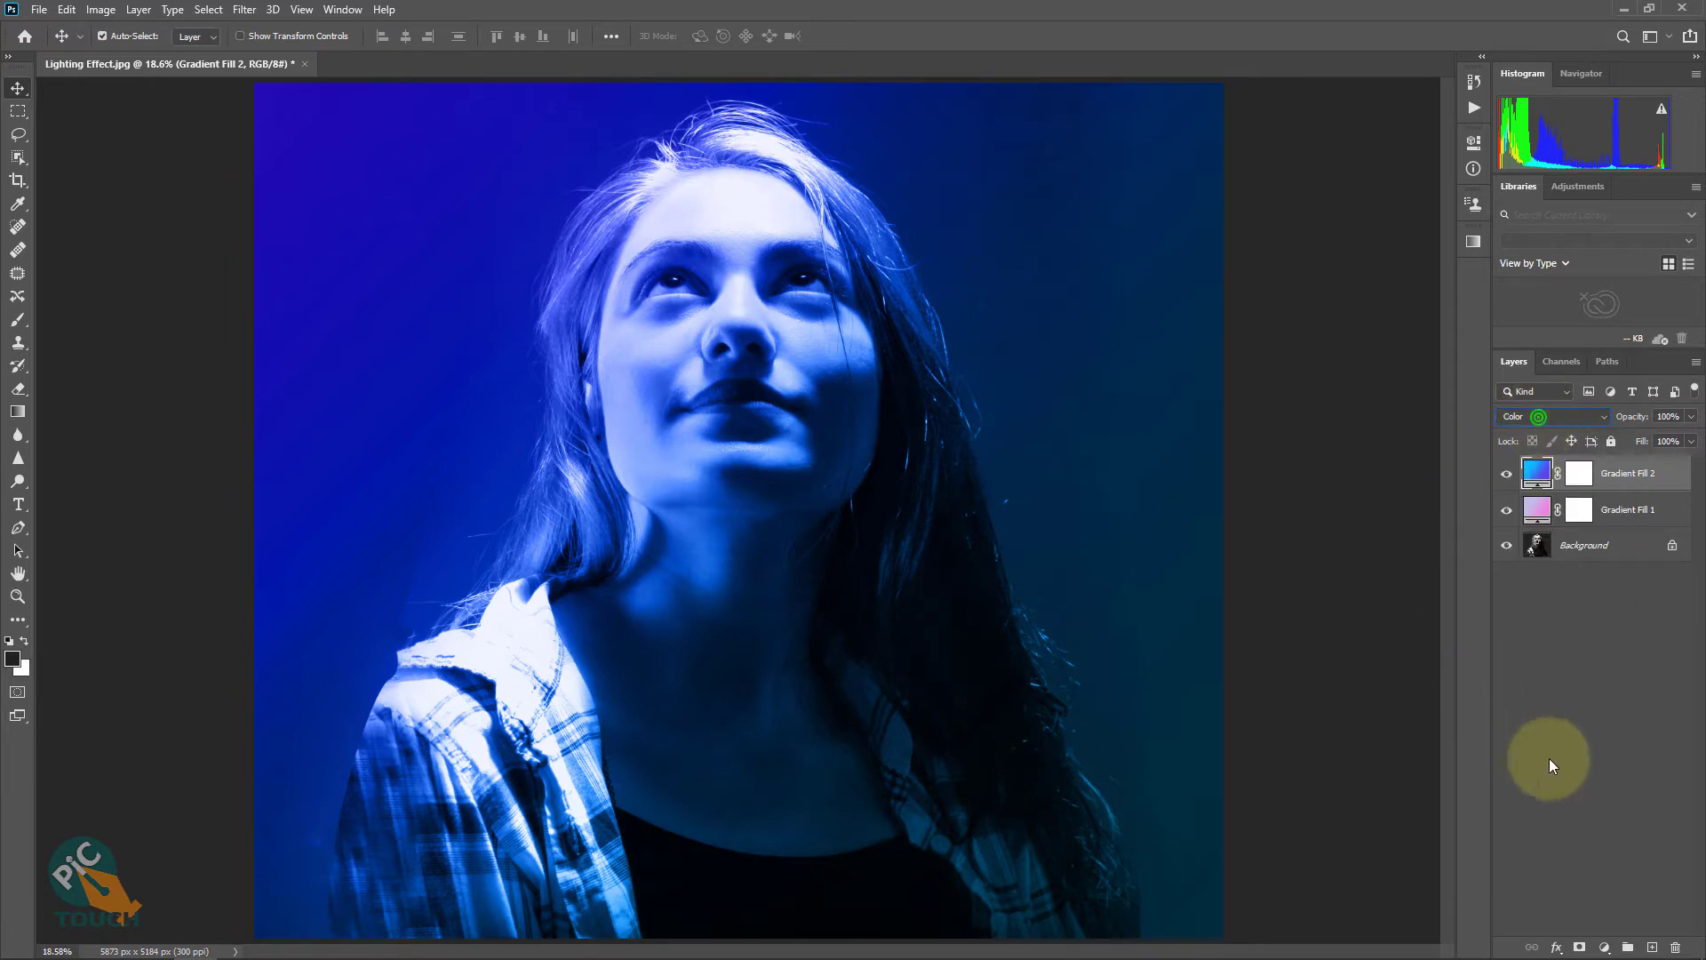
- Add a third gradient fill layer above the blue one with an angle of 135°
left_click(1600, 949)
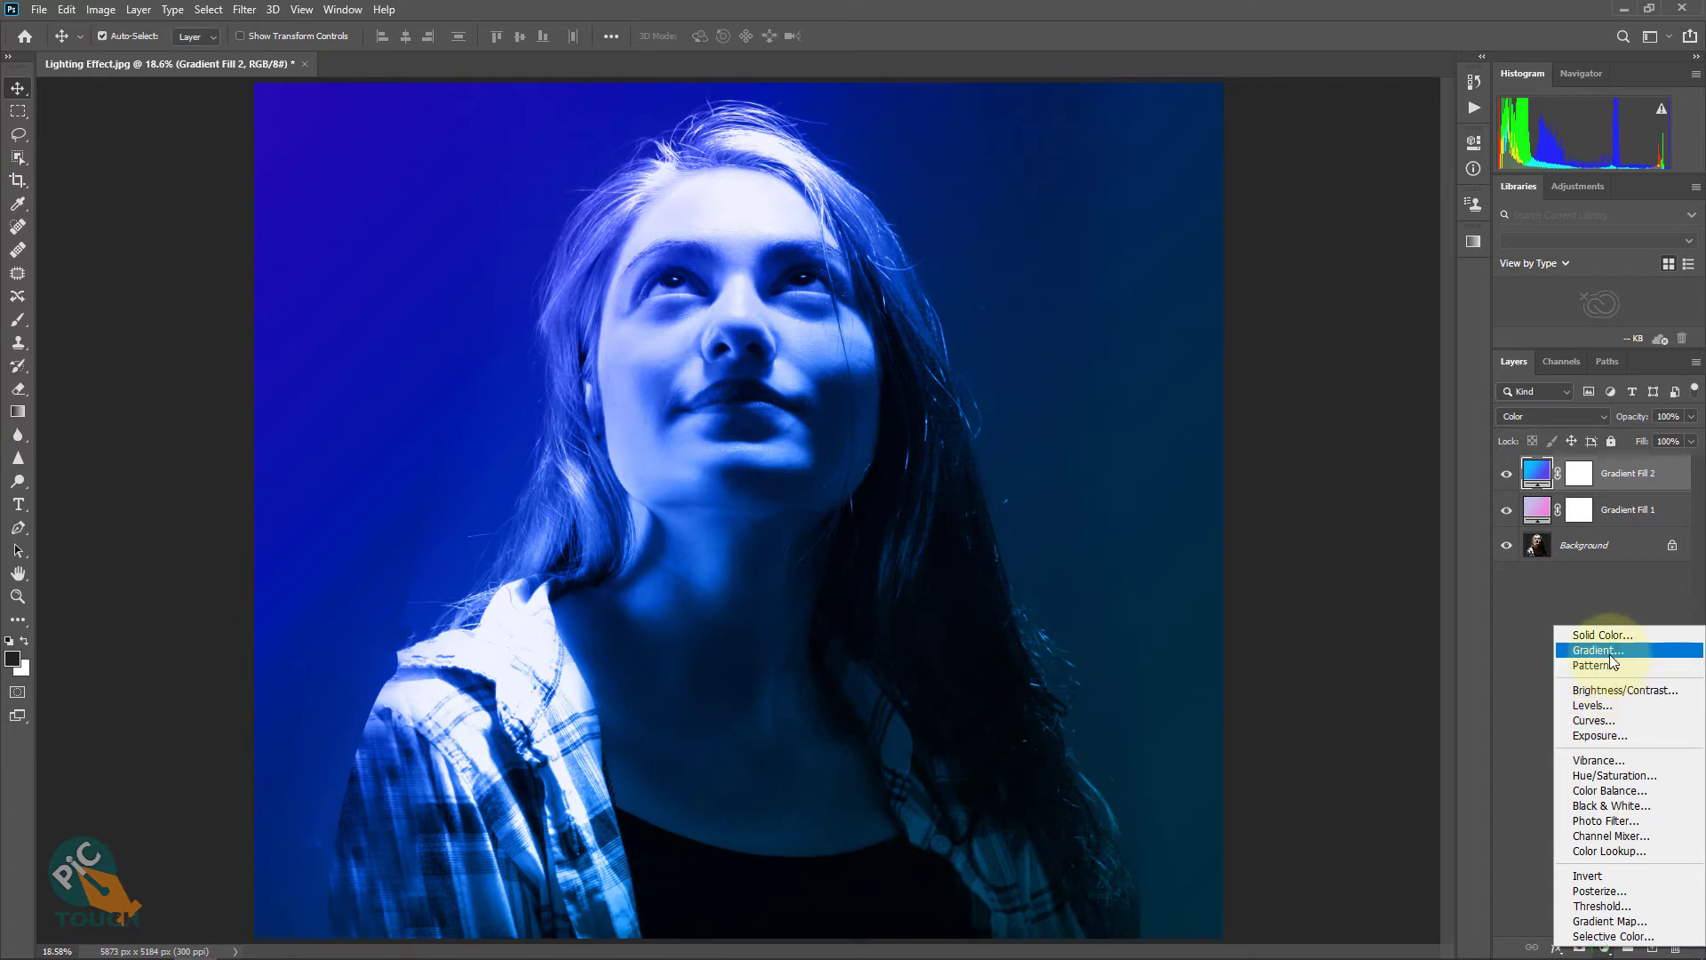
left_click(1645, 650)
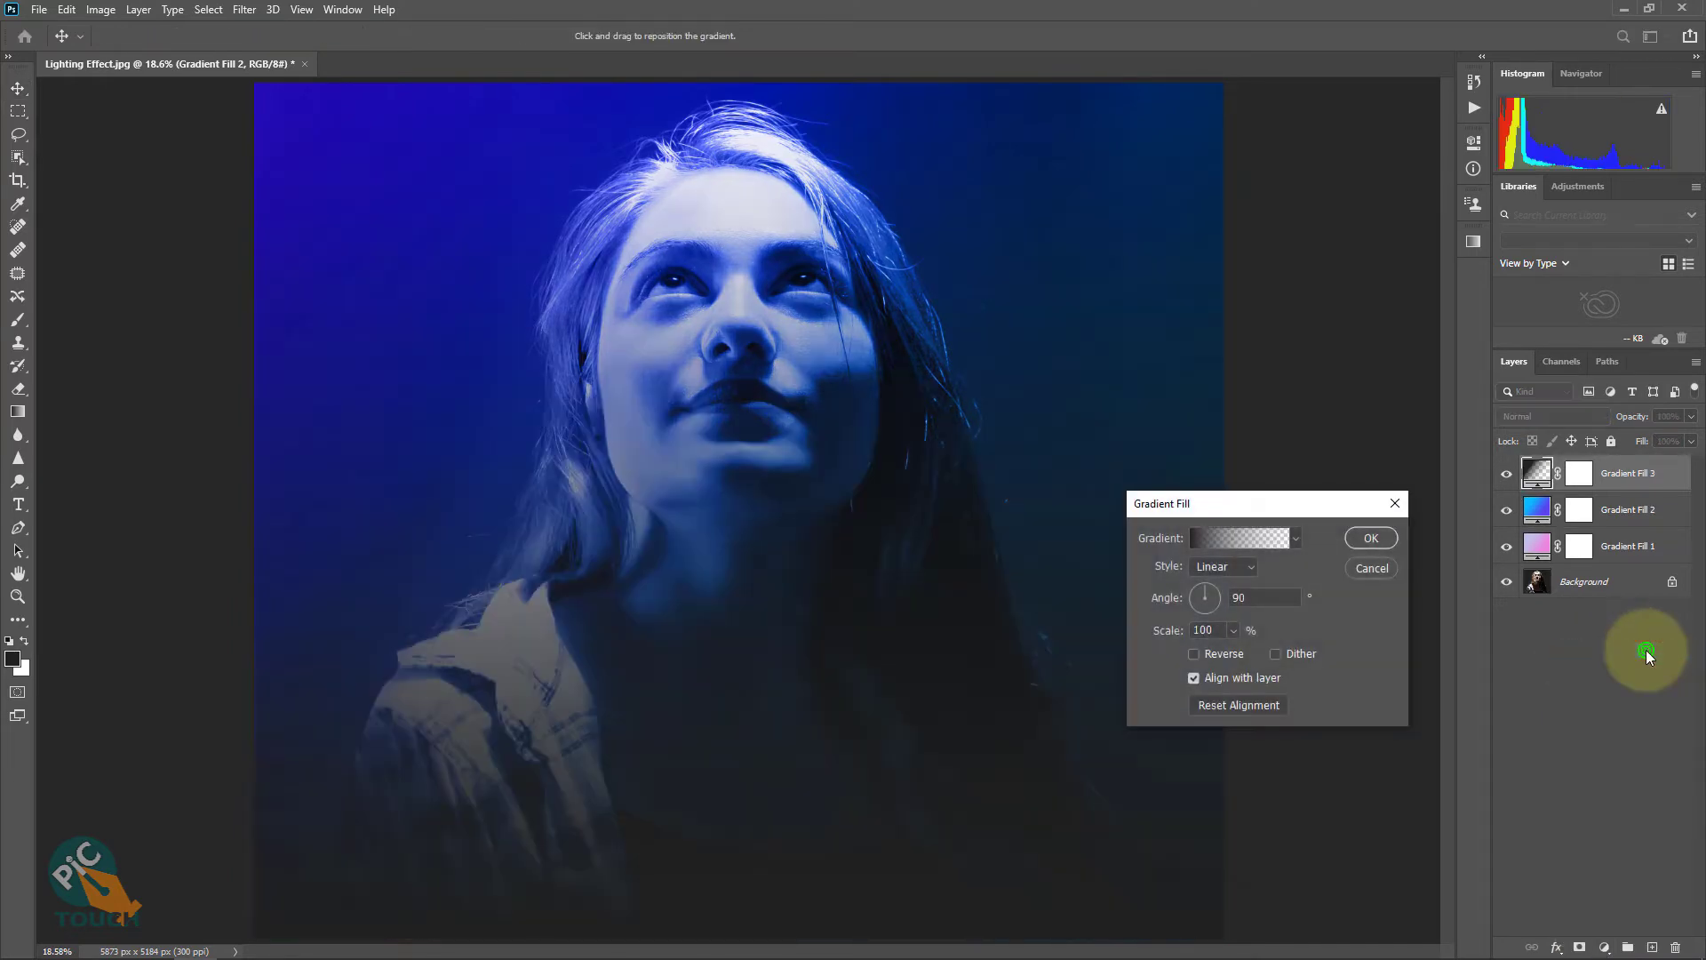
left_click(1257, 599)
type("135")
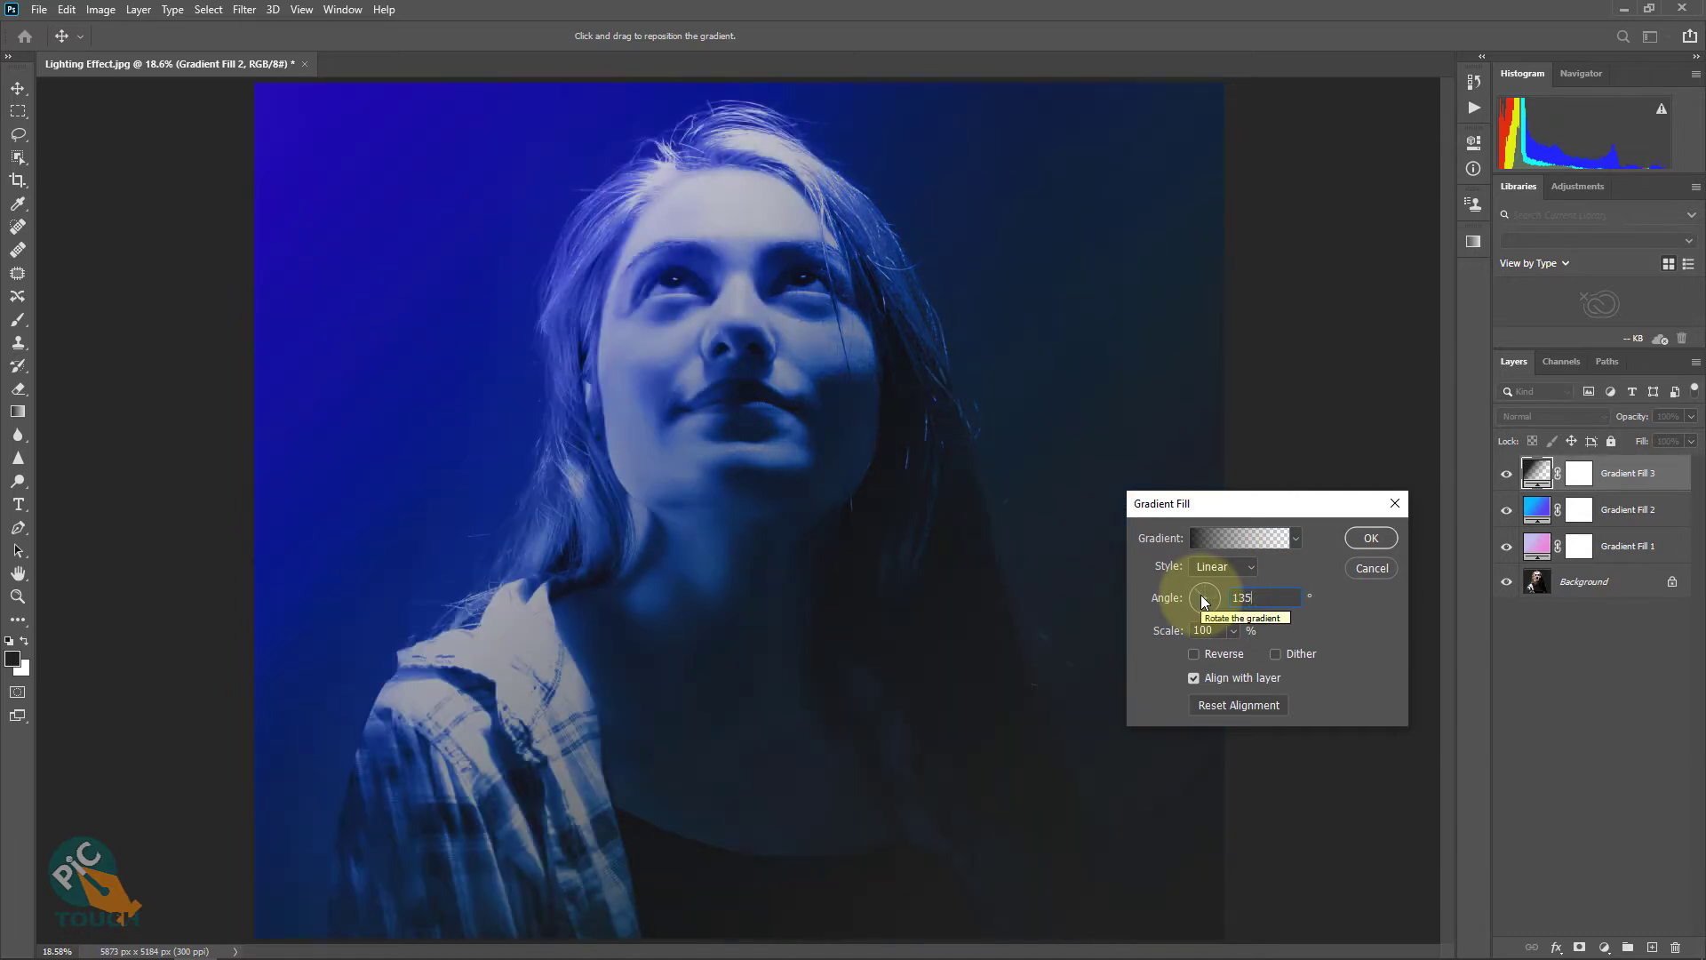
- Apply the Purple_17 preset from the Purples group to the third gradient fill and rotate its angle to -44.31°
left_click(1256, 536)
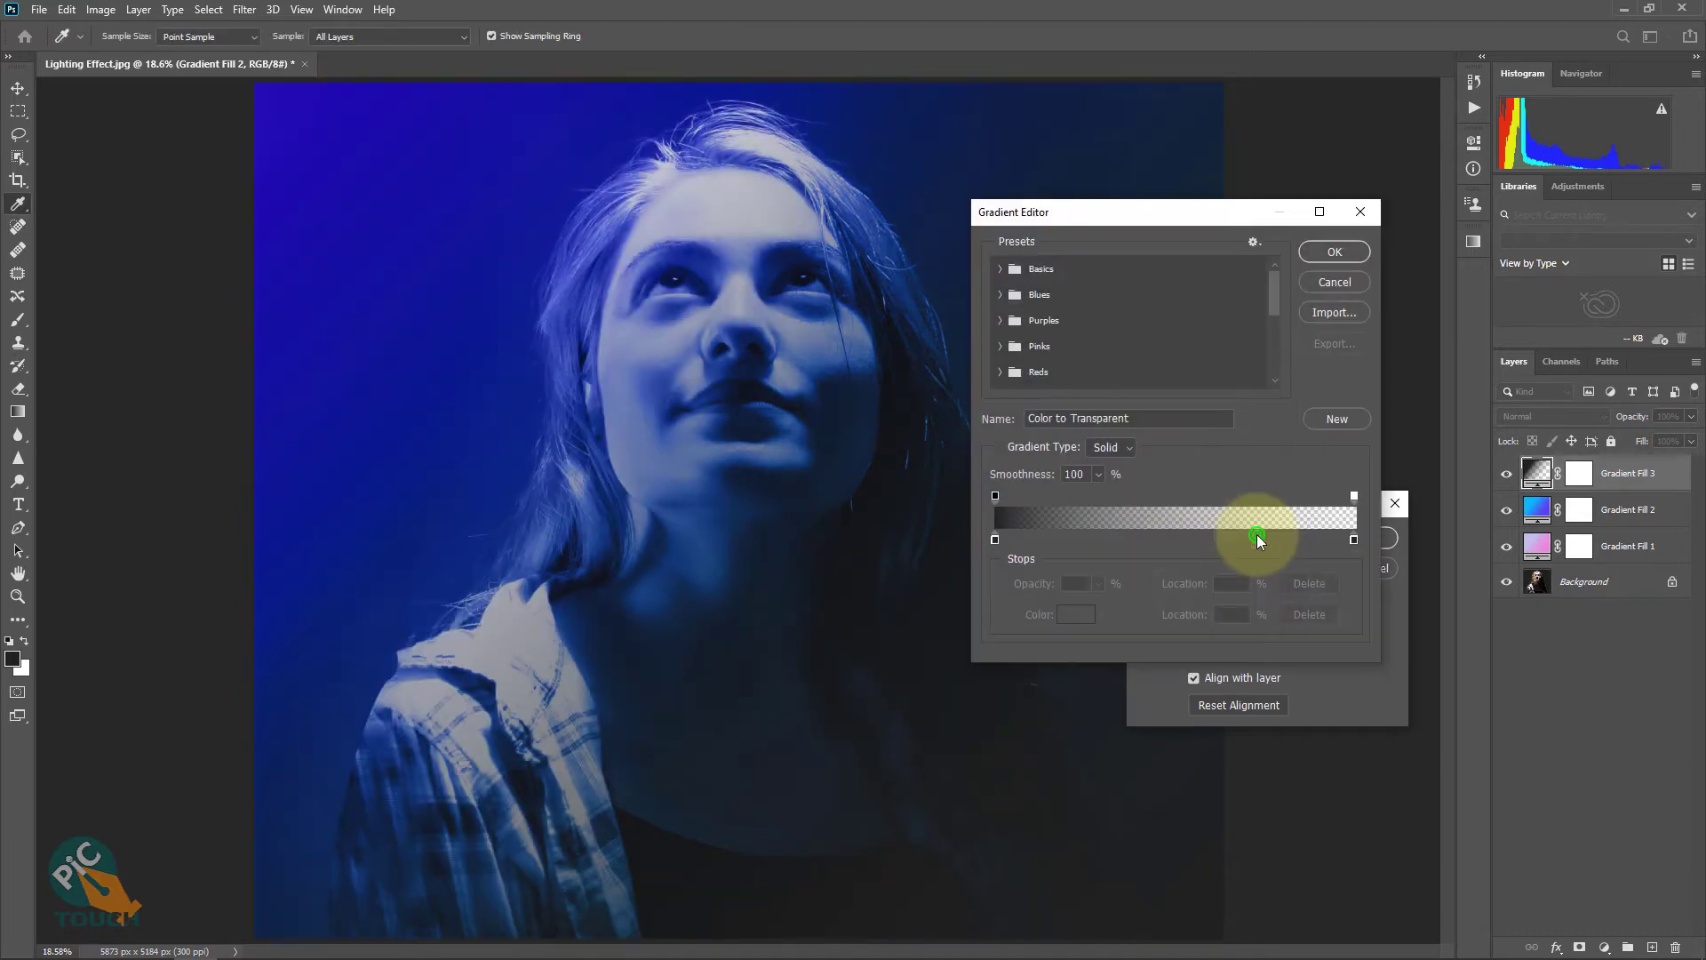
left_click(1002, 319)
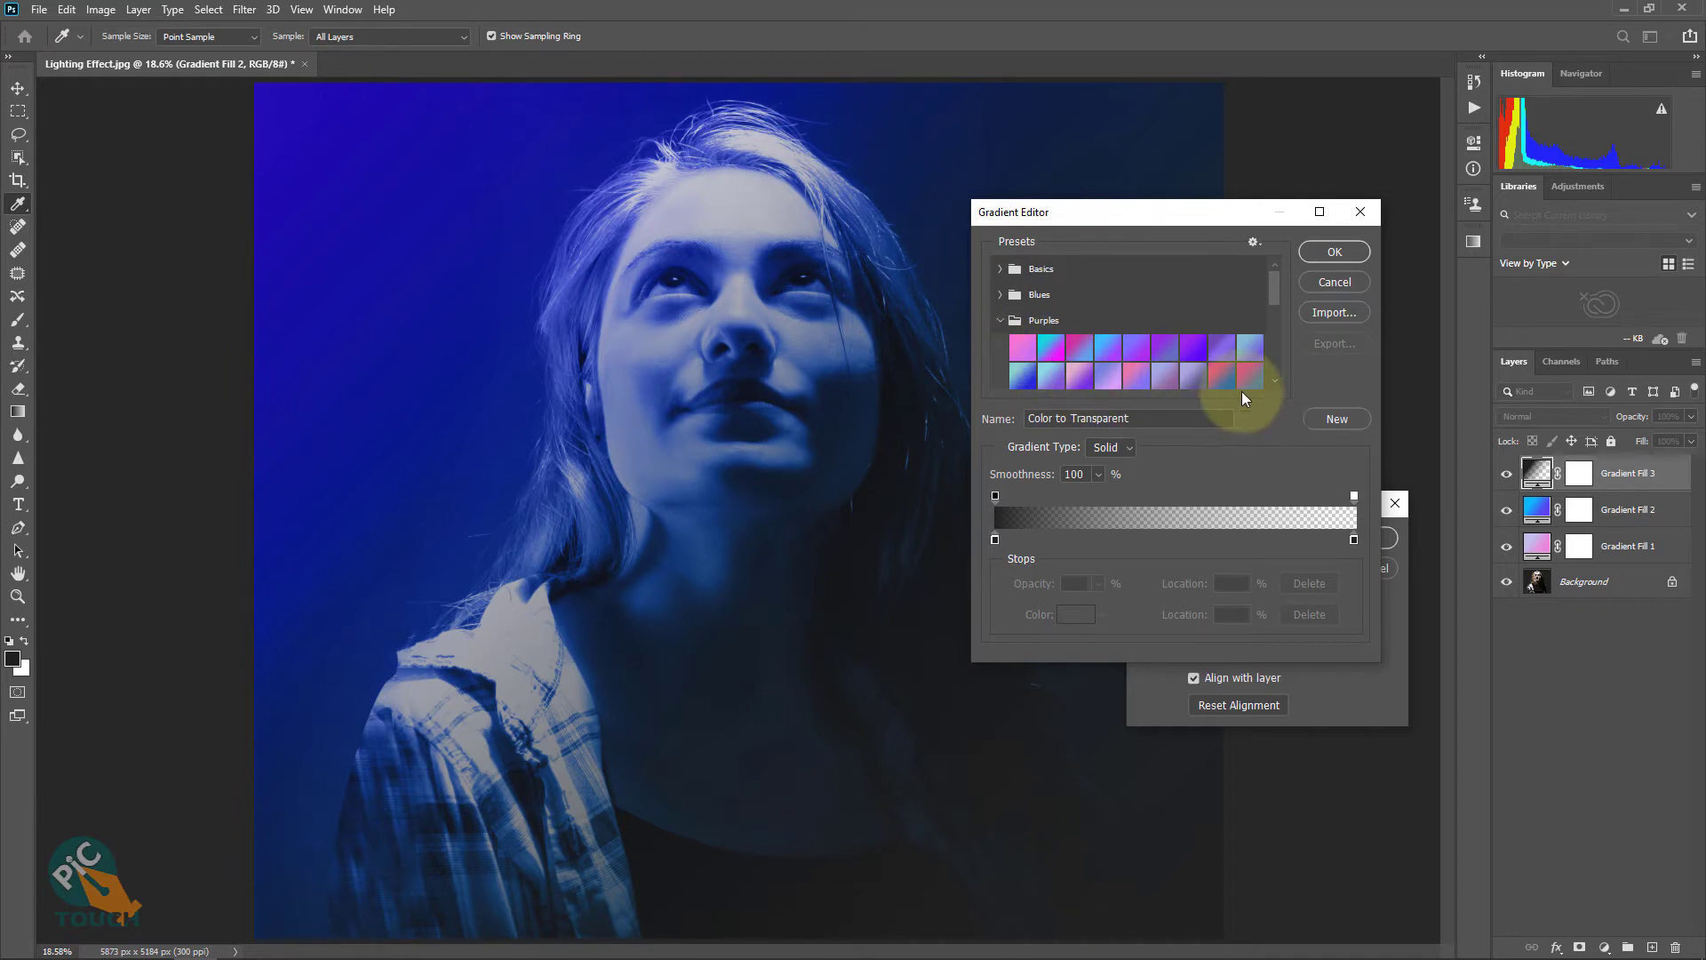
left_click(1222, 378)
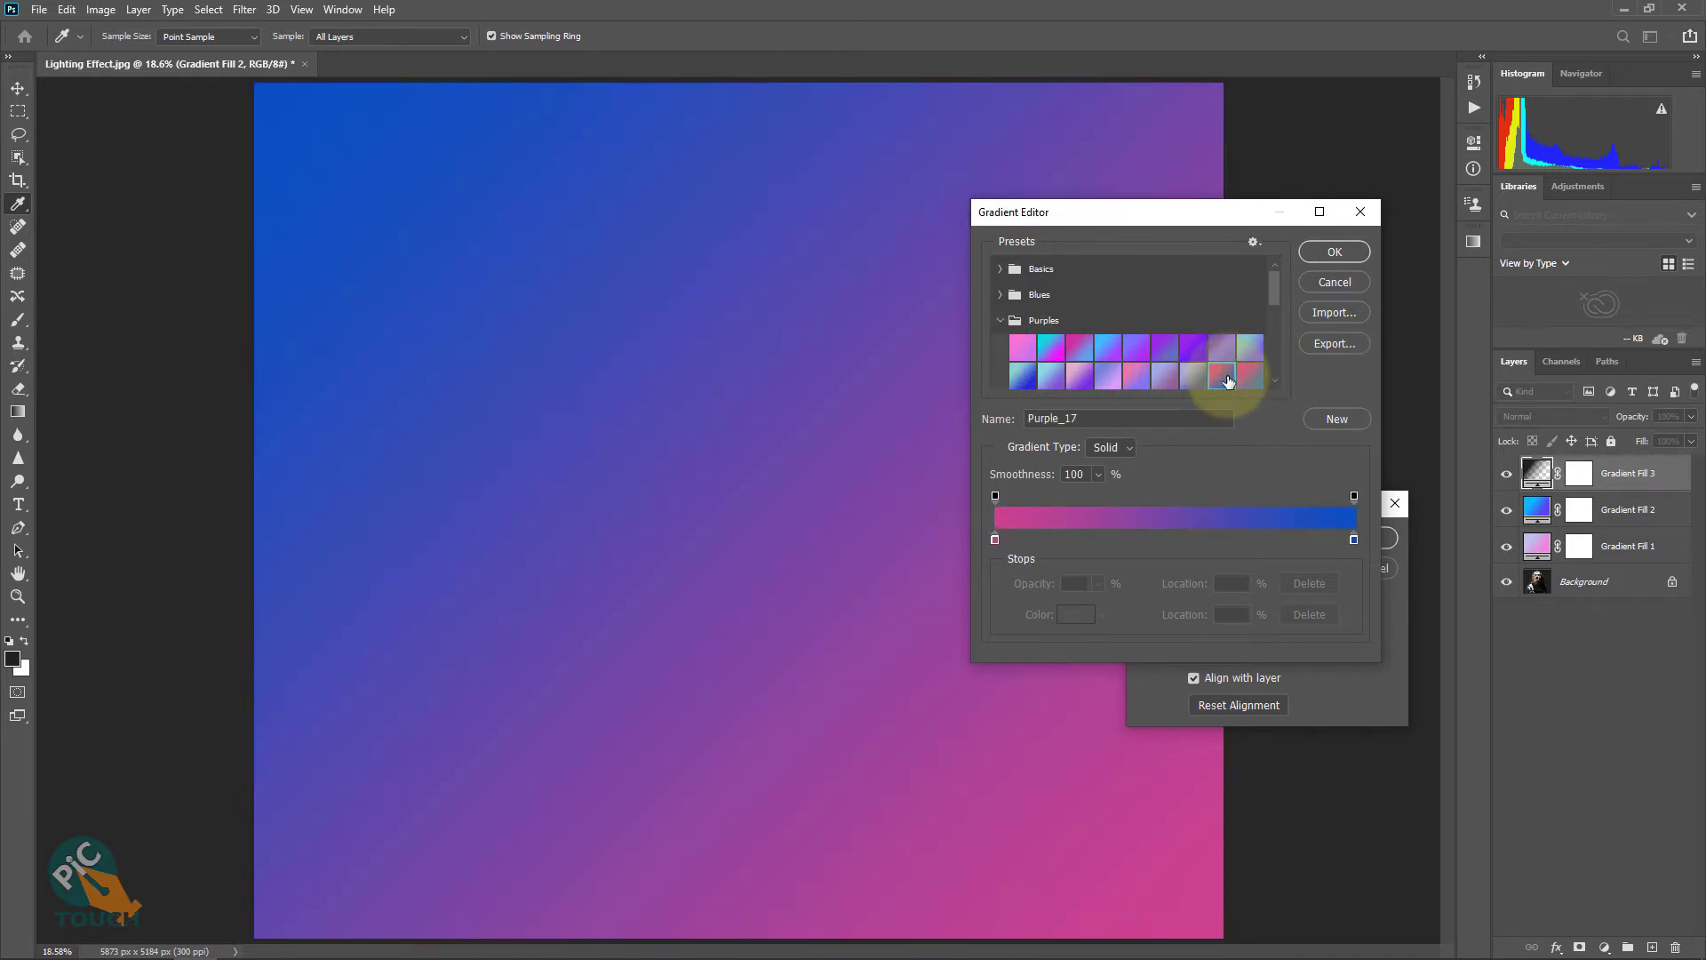
left_click(1334, 251)
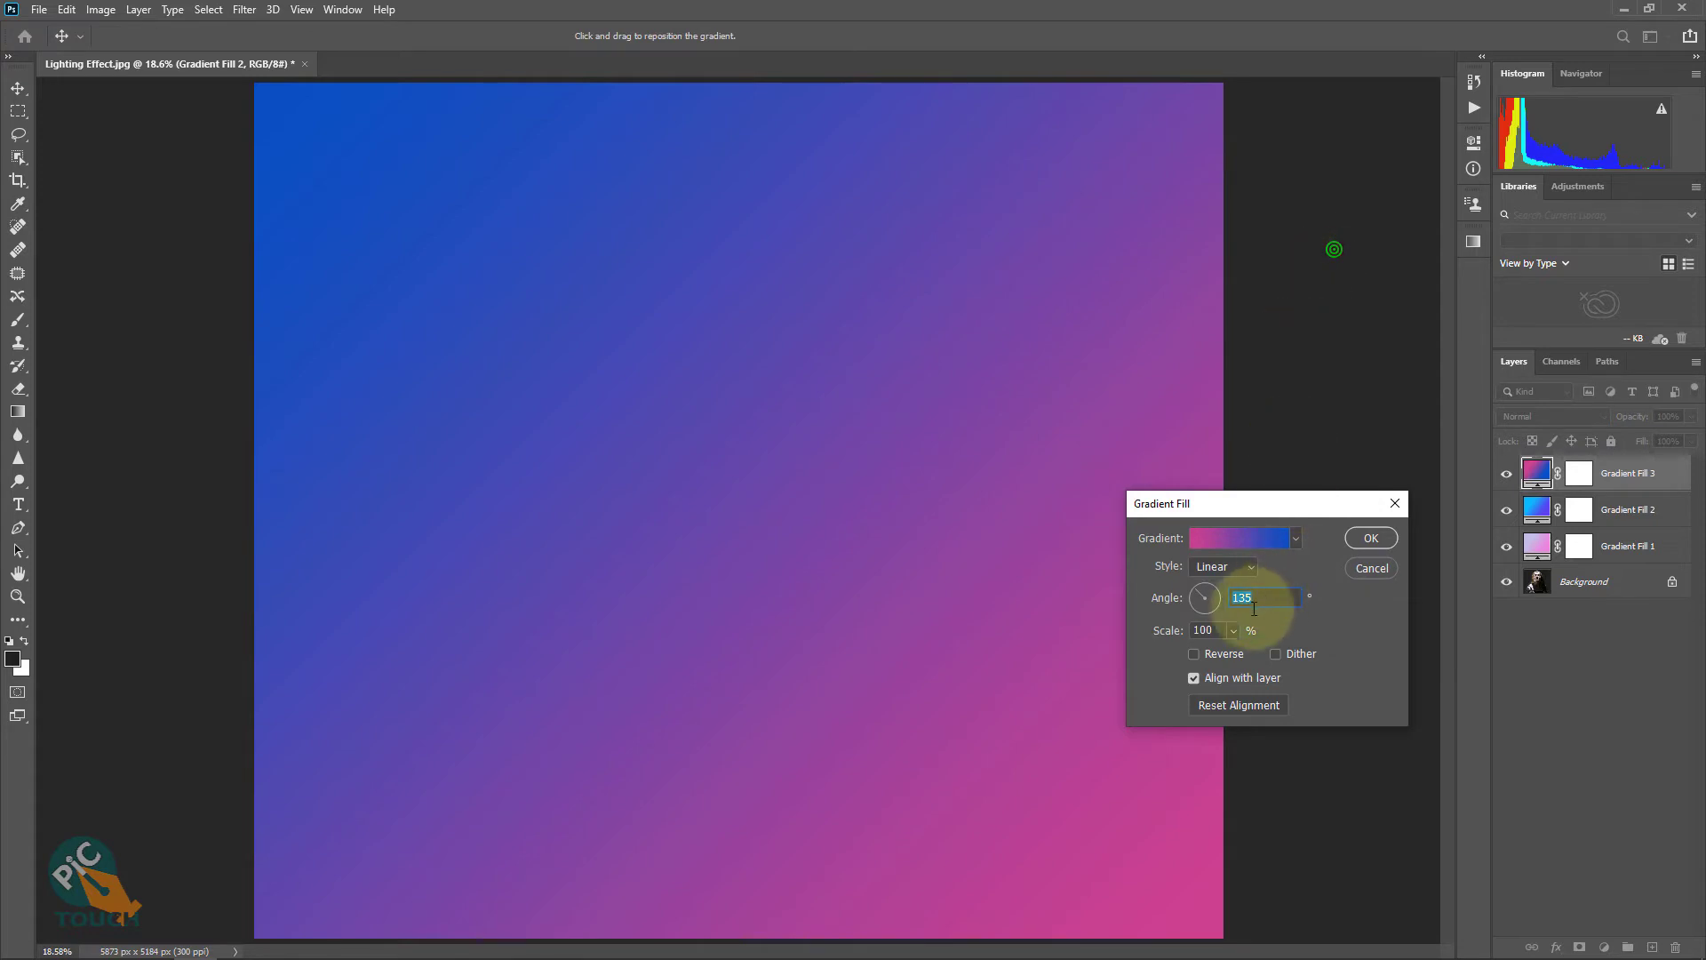
left_click(1199, 595)
left_click_drag(1198, 597, 1213, 606)
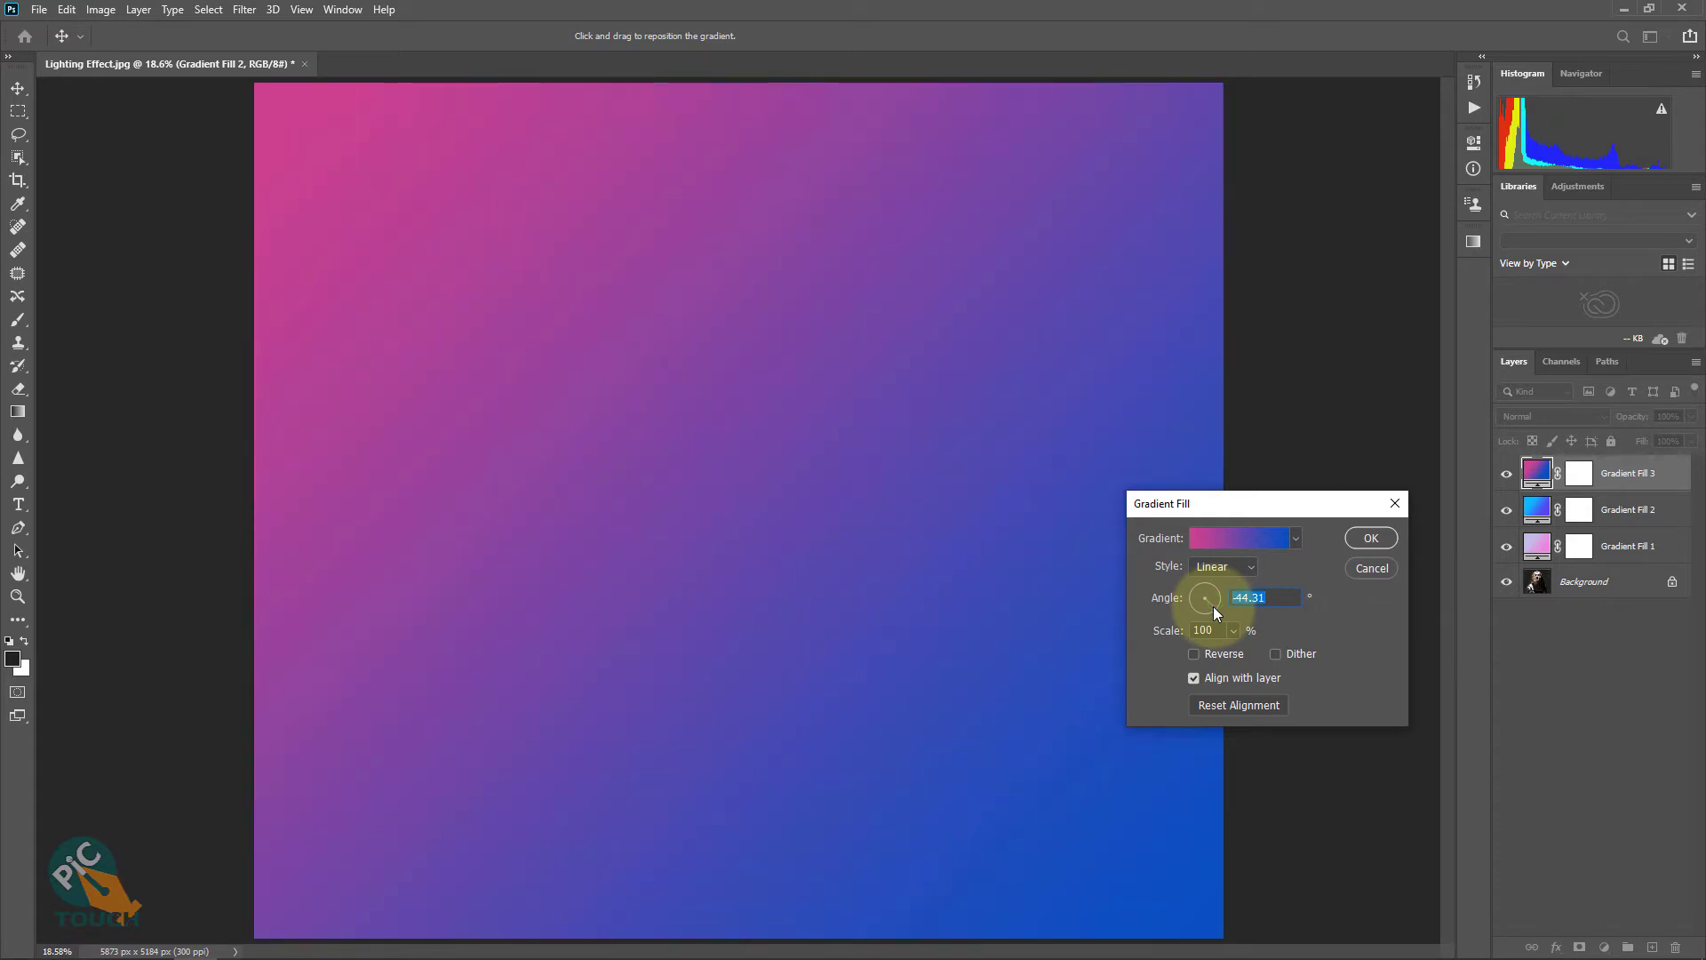
- Move the pink color stop of the third gradient to 12% and accept the edited gradient
left_click(1244, 538)
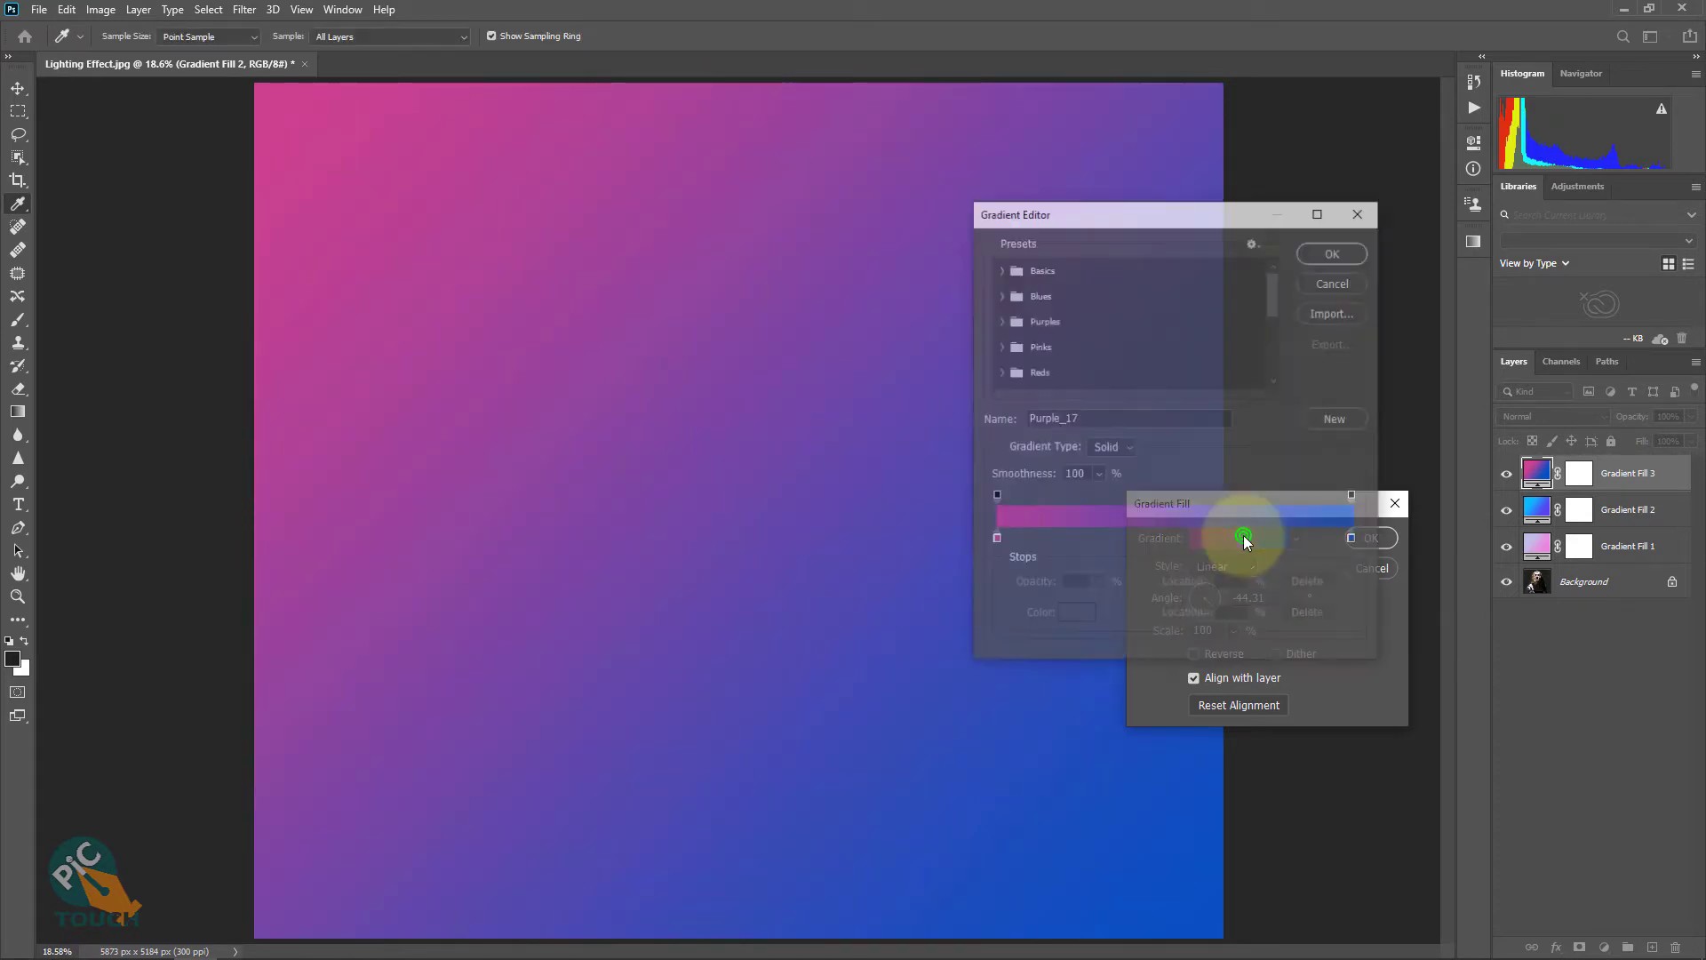
left_click(997, 538)
left_click_drag(1002, 537, 1039, 540)
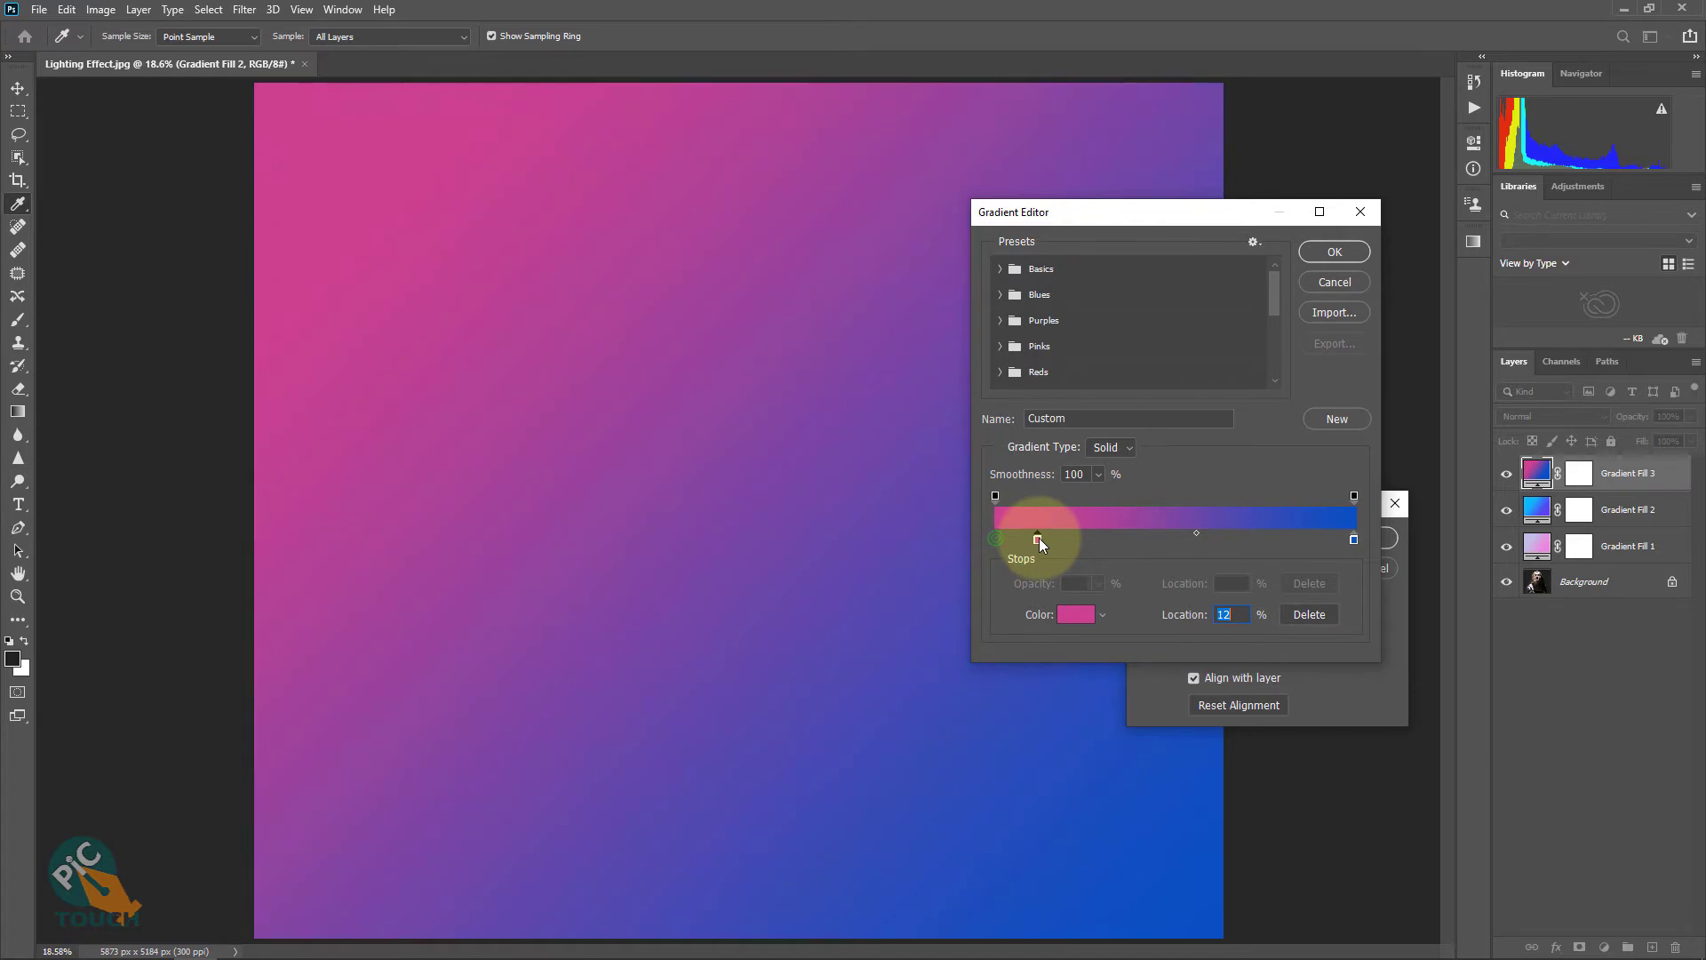
left_click(996, 496)
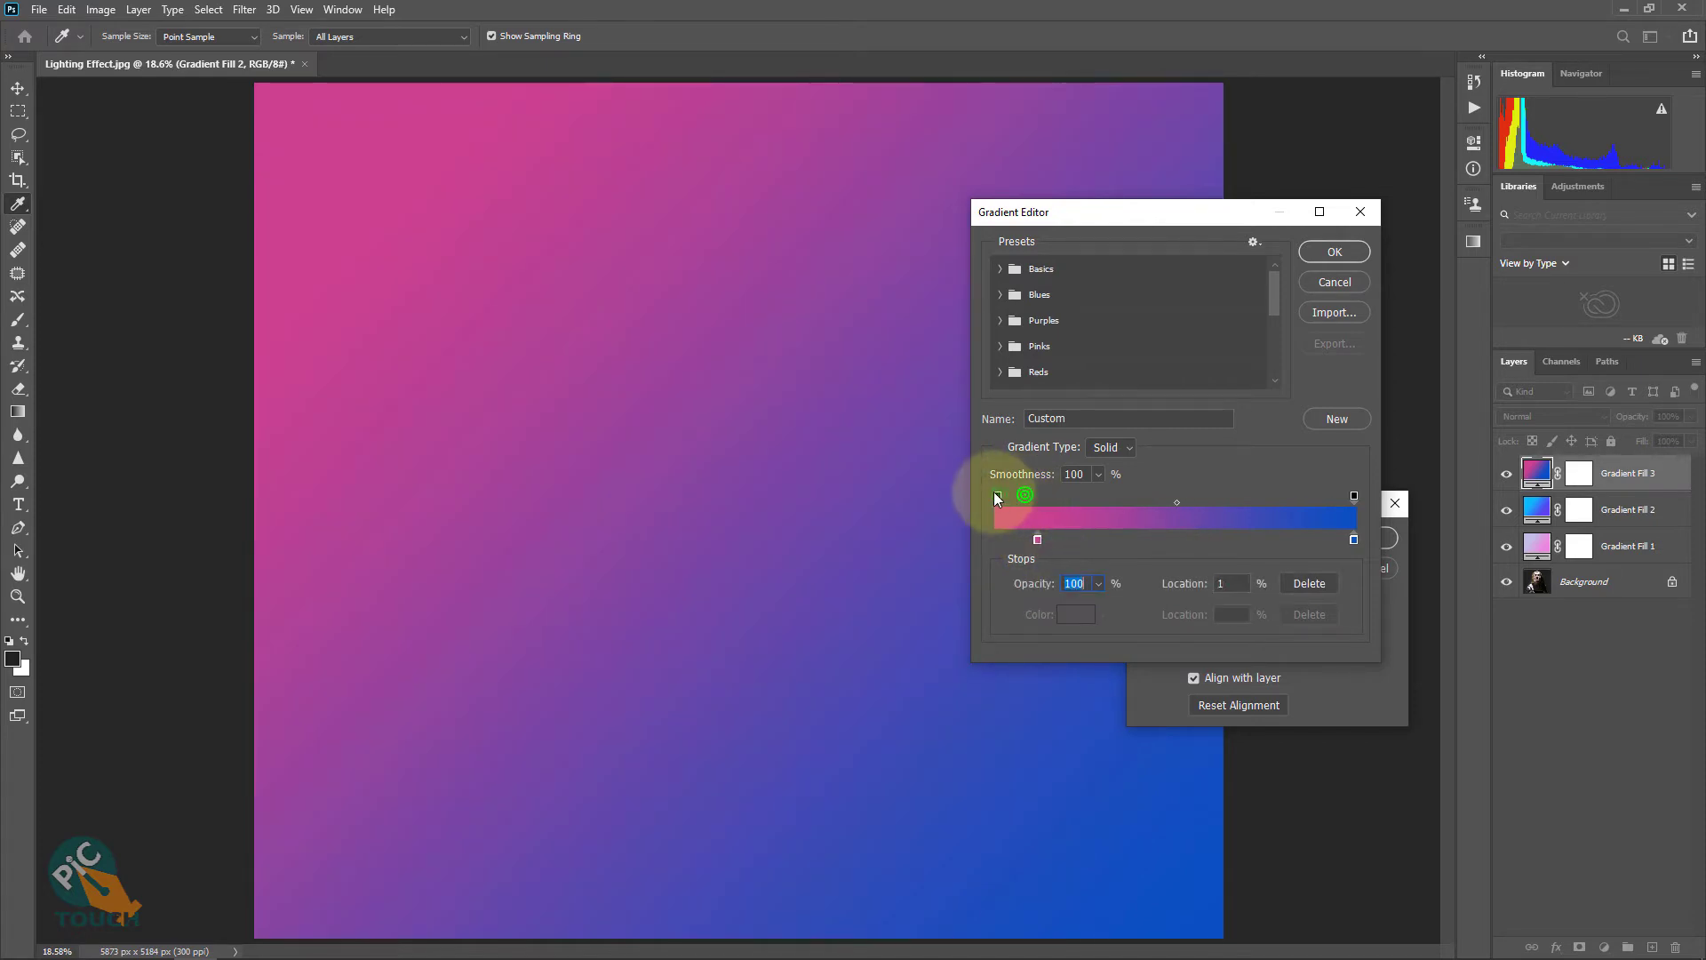
left_click(1334, 250)
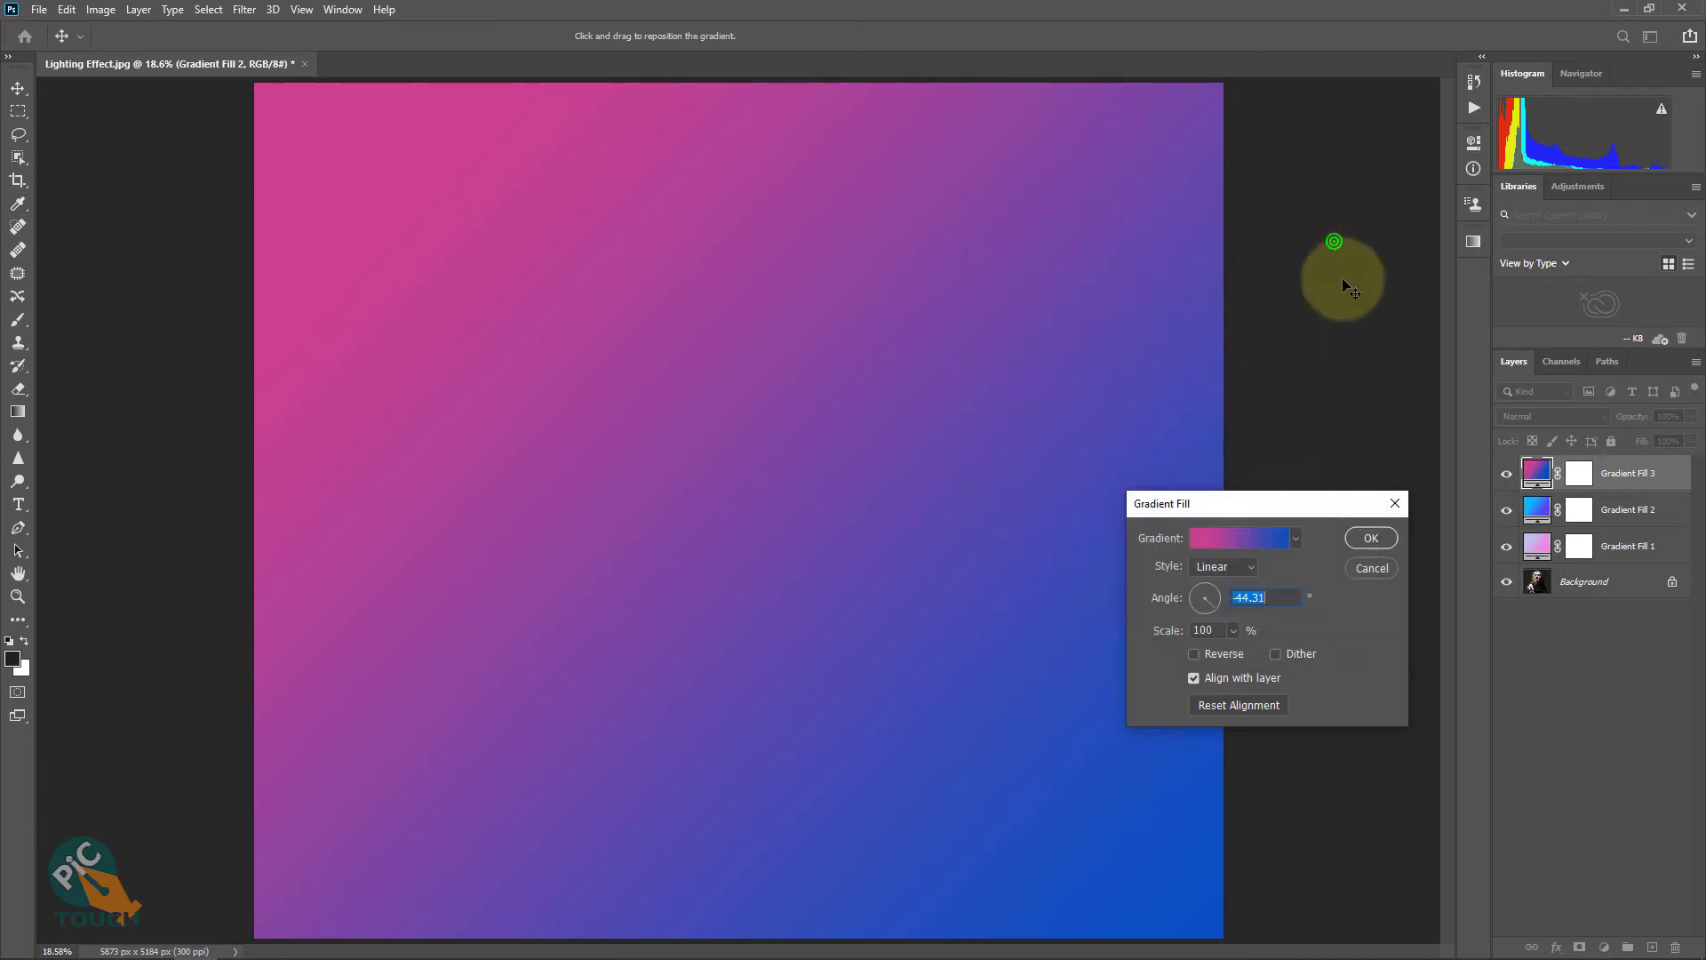
- Accept the third gradient fill and set its layer's blend mode to Color
left_click(1365, 536)
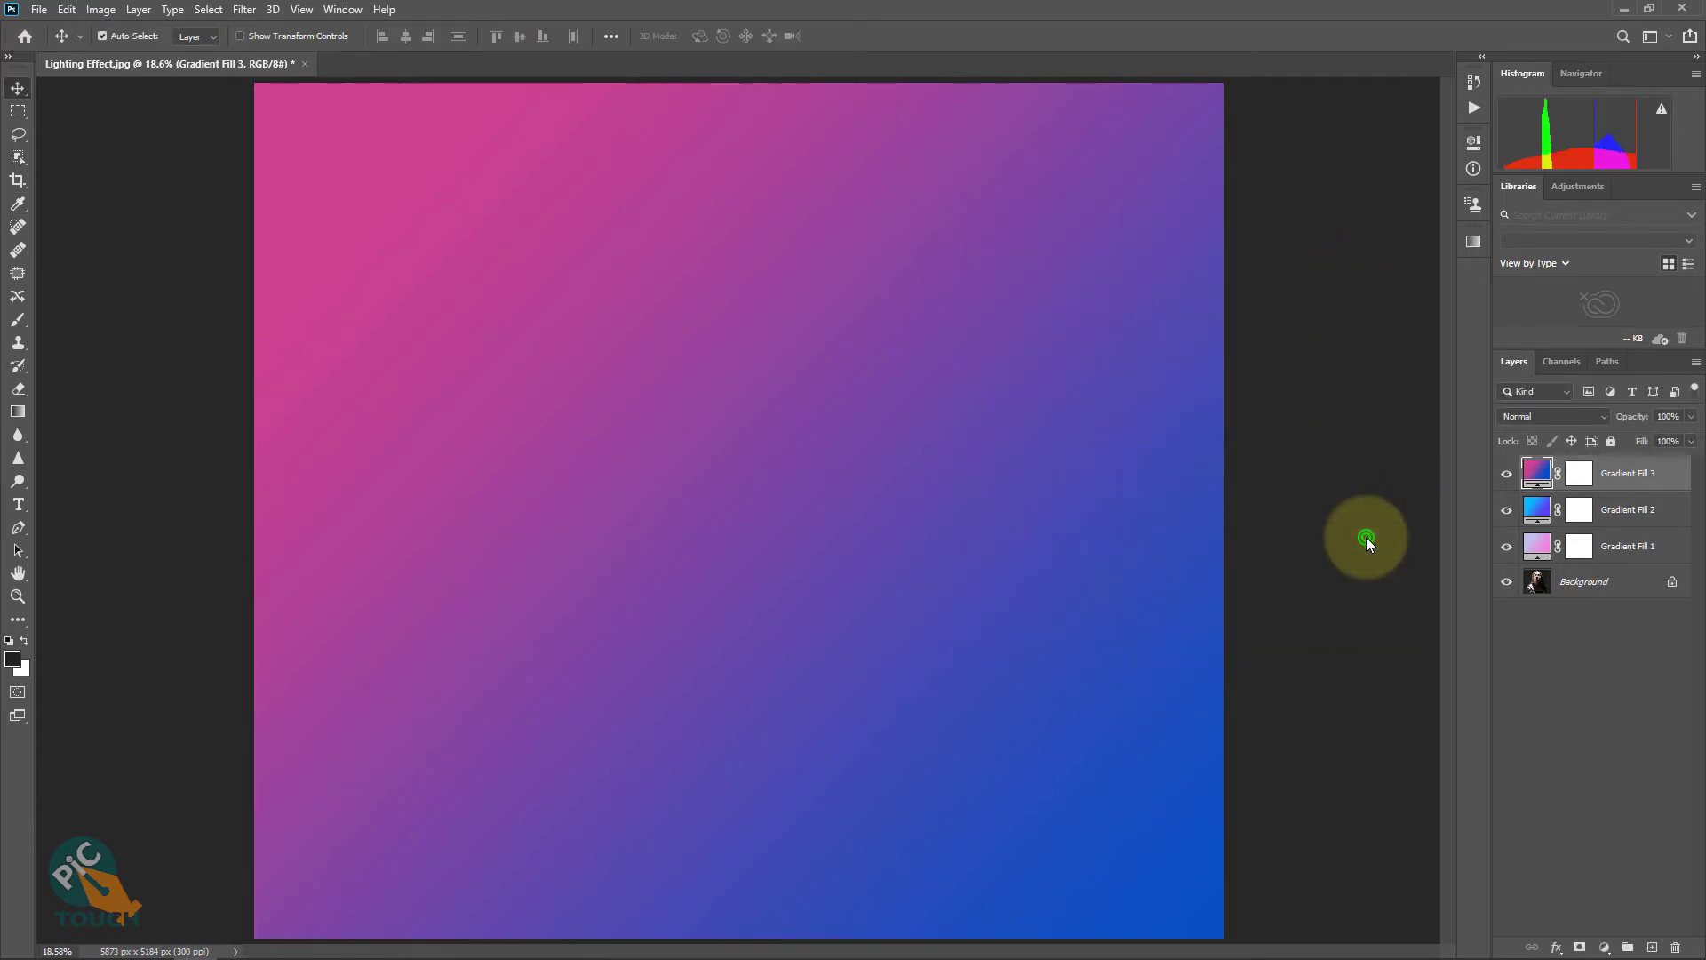
left_click(1528, 416)
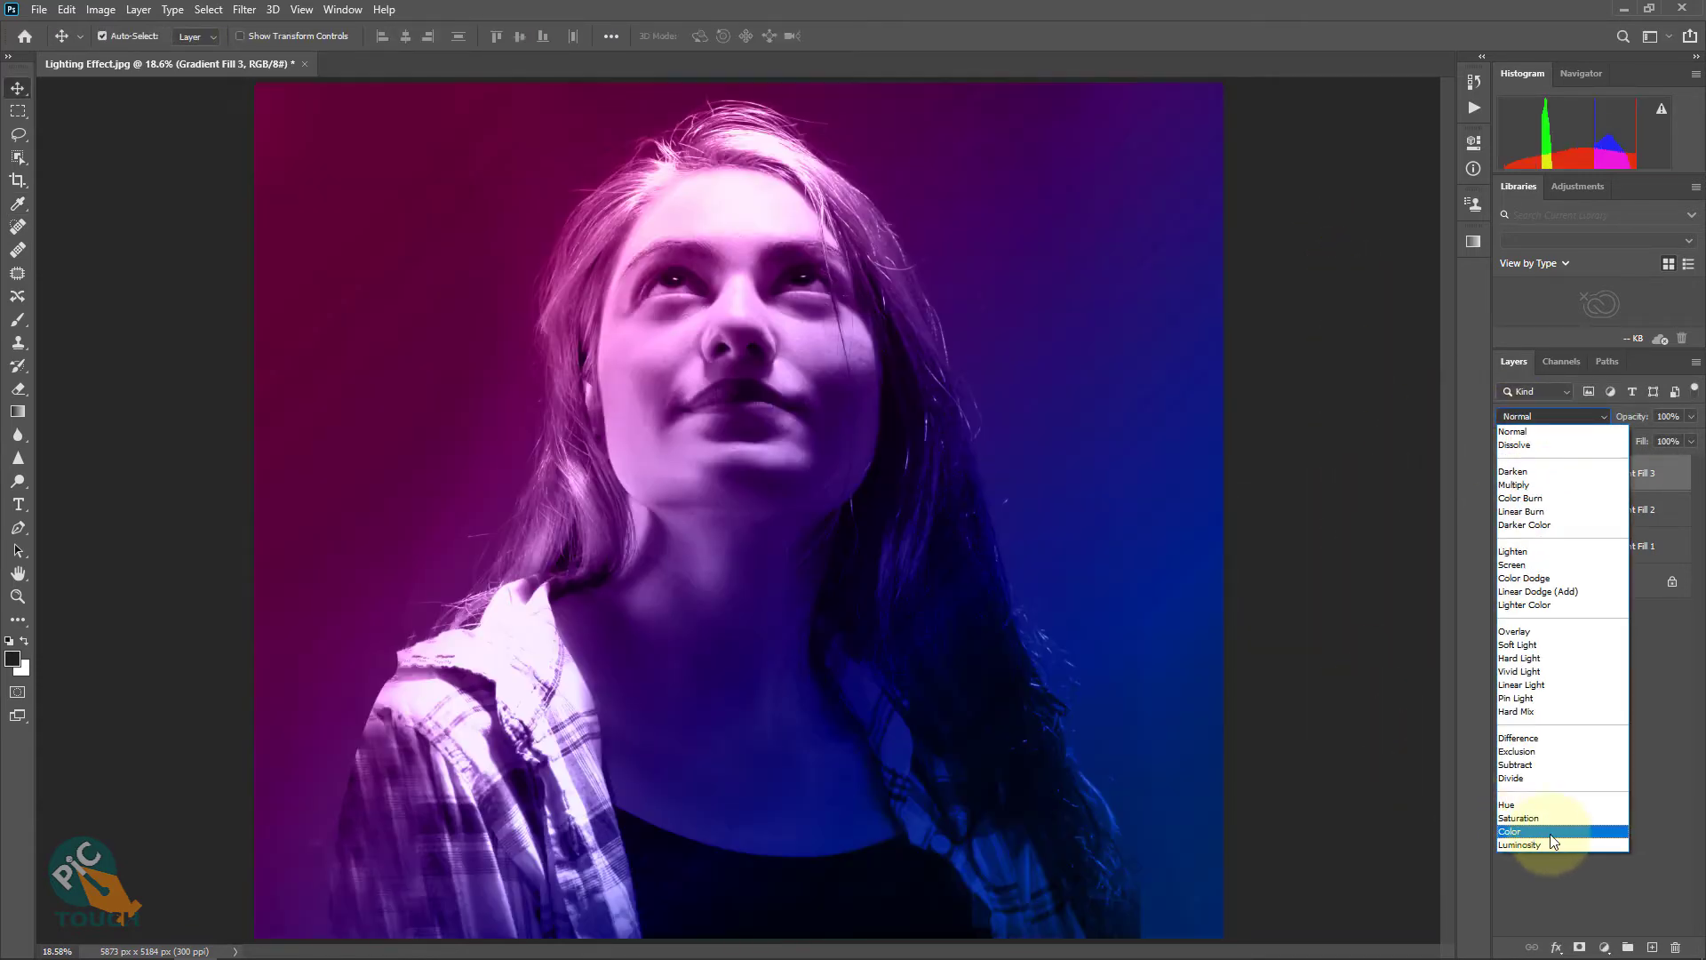
left_click(1530, 830)
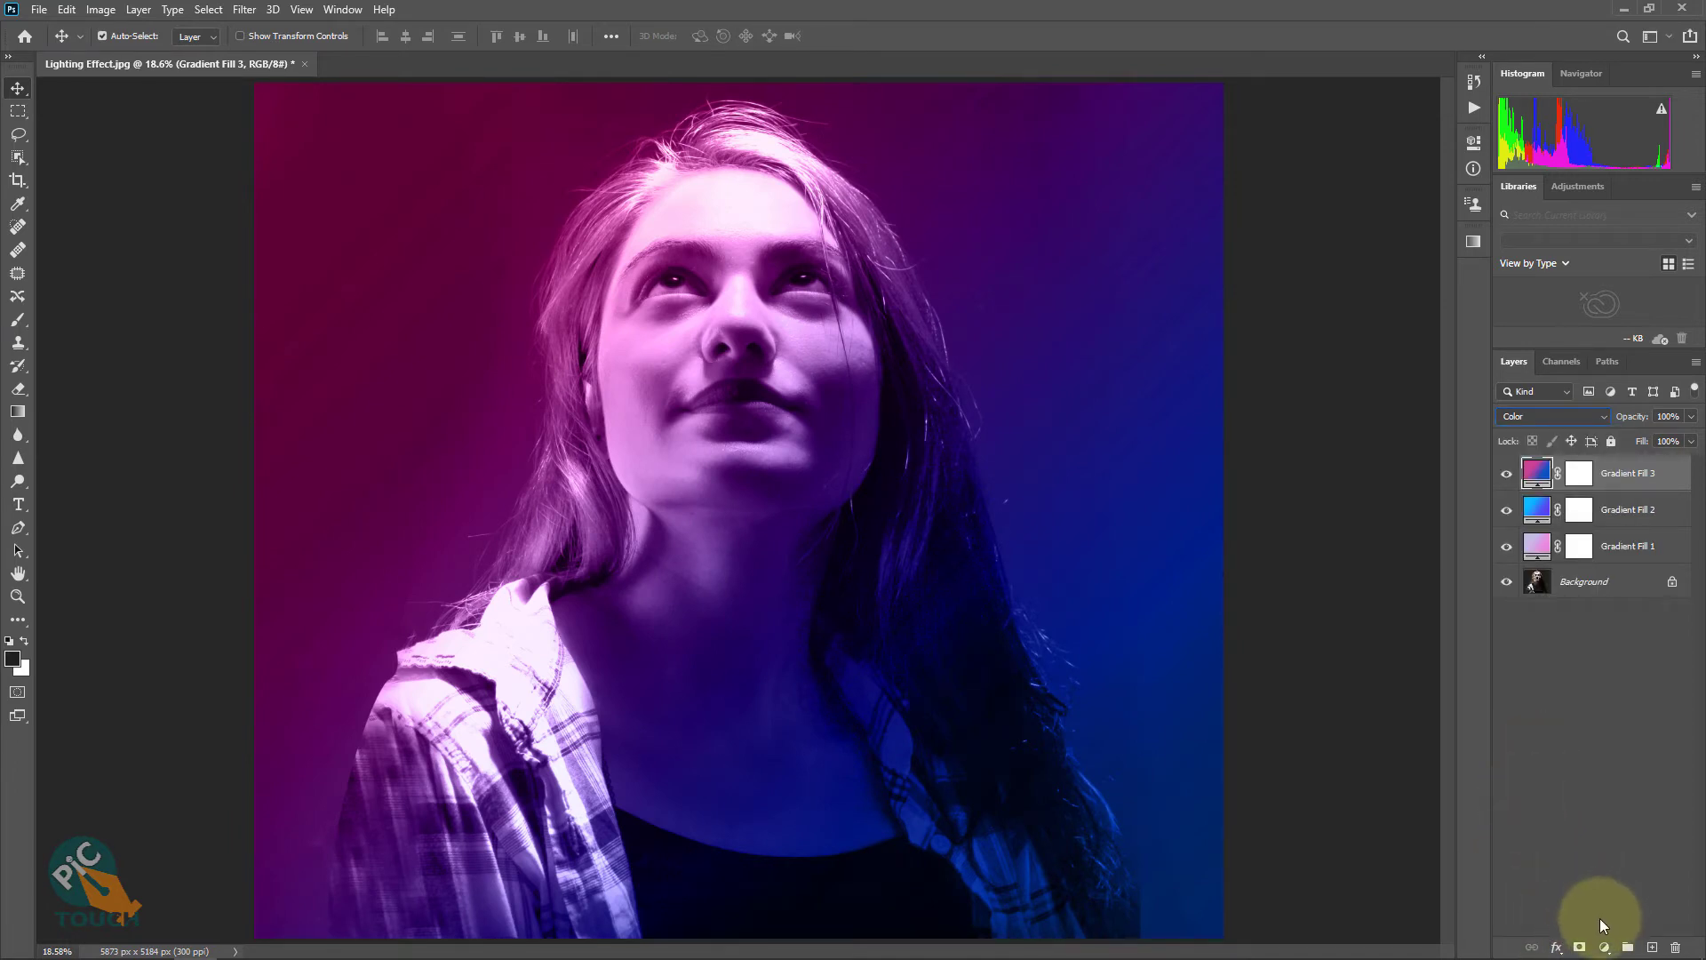
- Add a fourth gradient fill layer on top using the Pink_11 preset from the Pinks group, keeping the 90° angle
left_click(1604, 946)
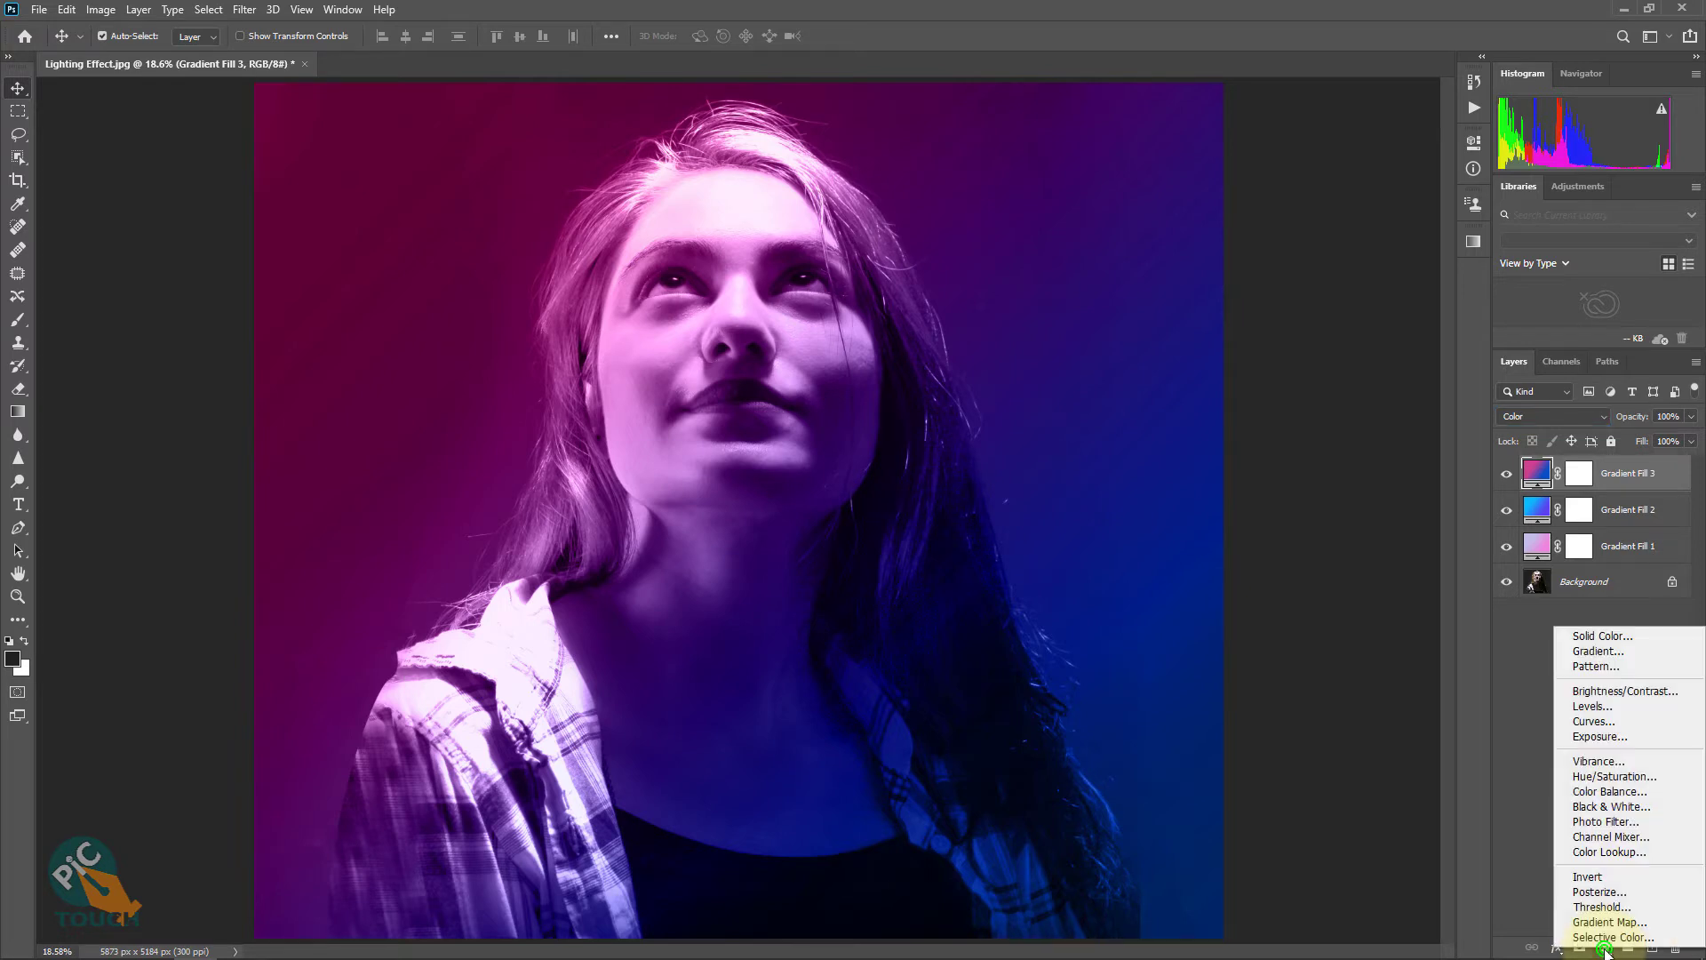
left_click(1623, 652)
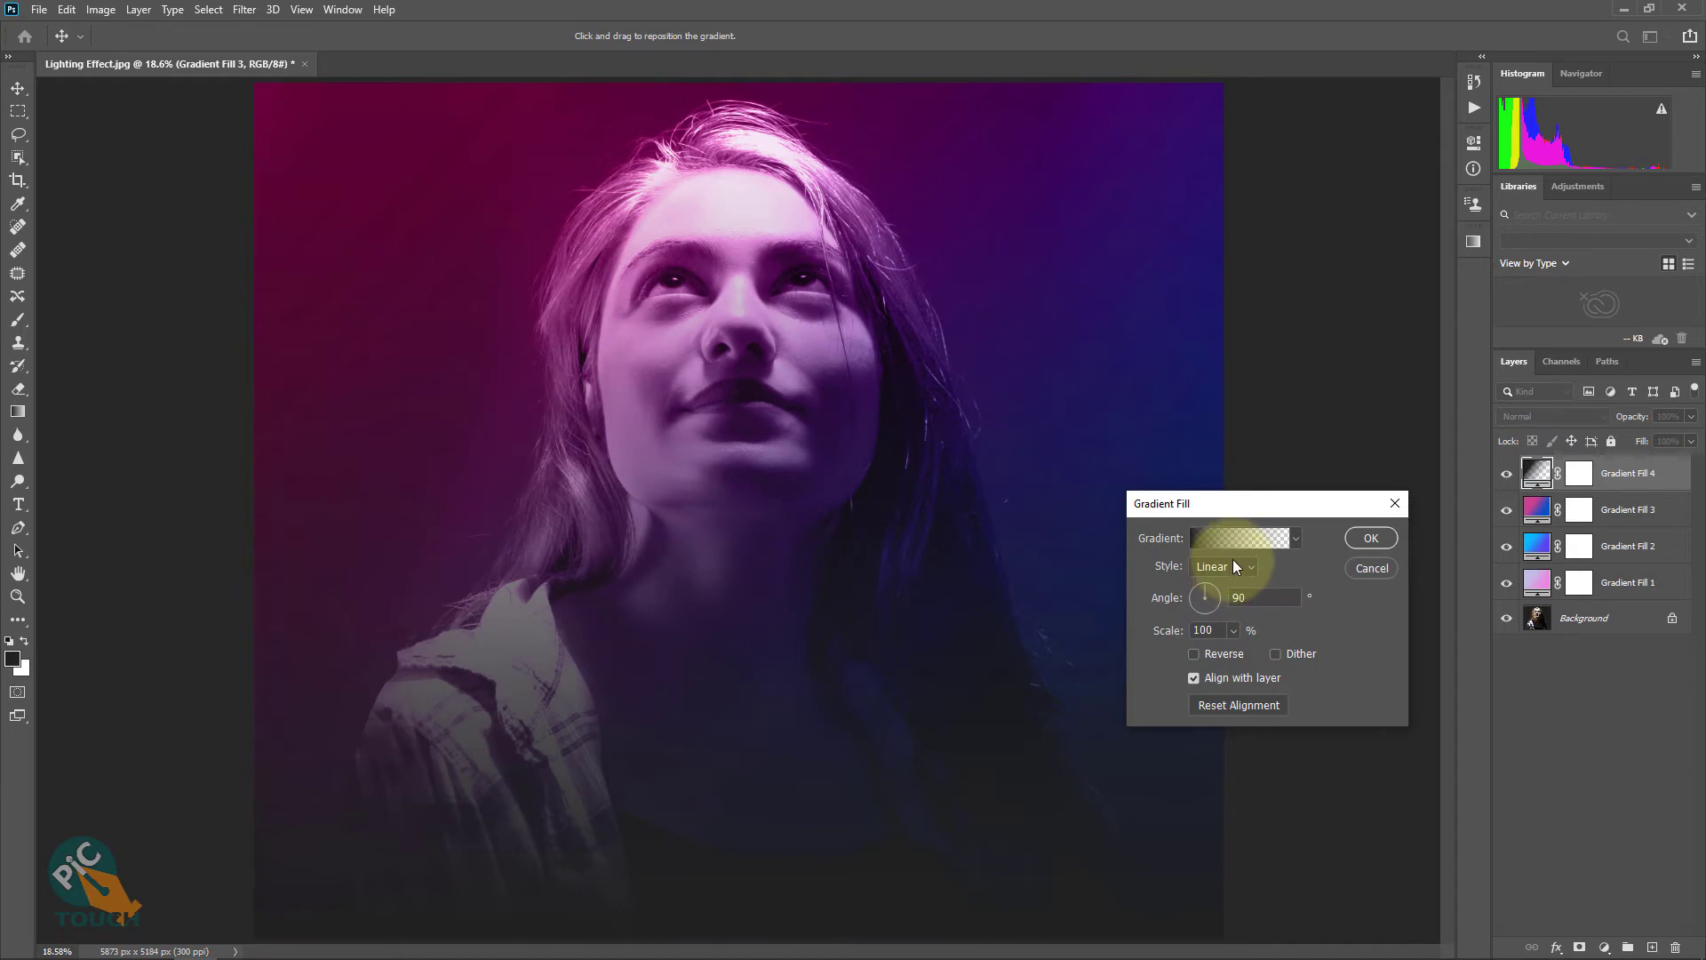
left_click_drag(1251, 503, 1294, 384)
left_click(1295, 417)
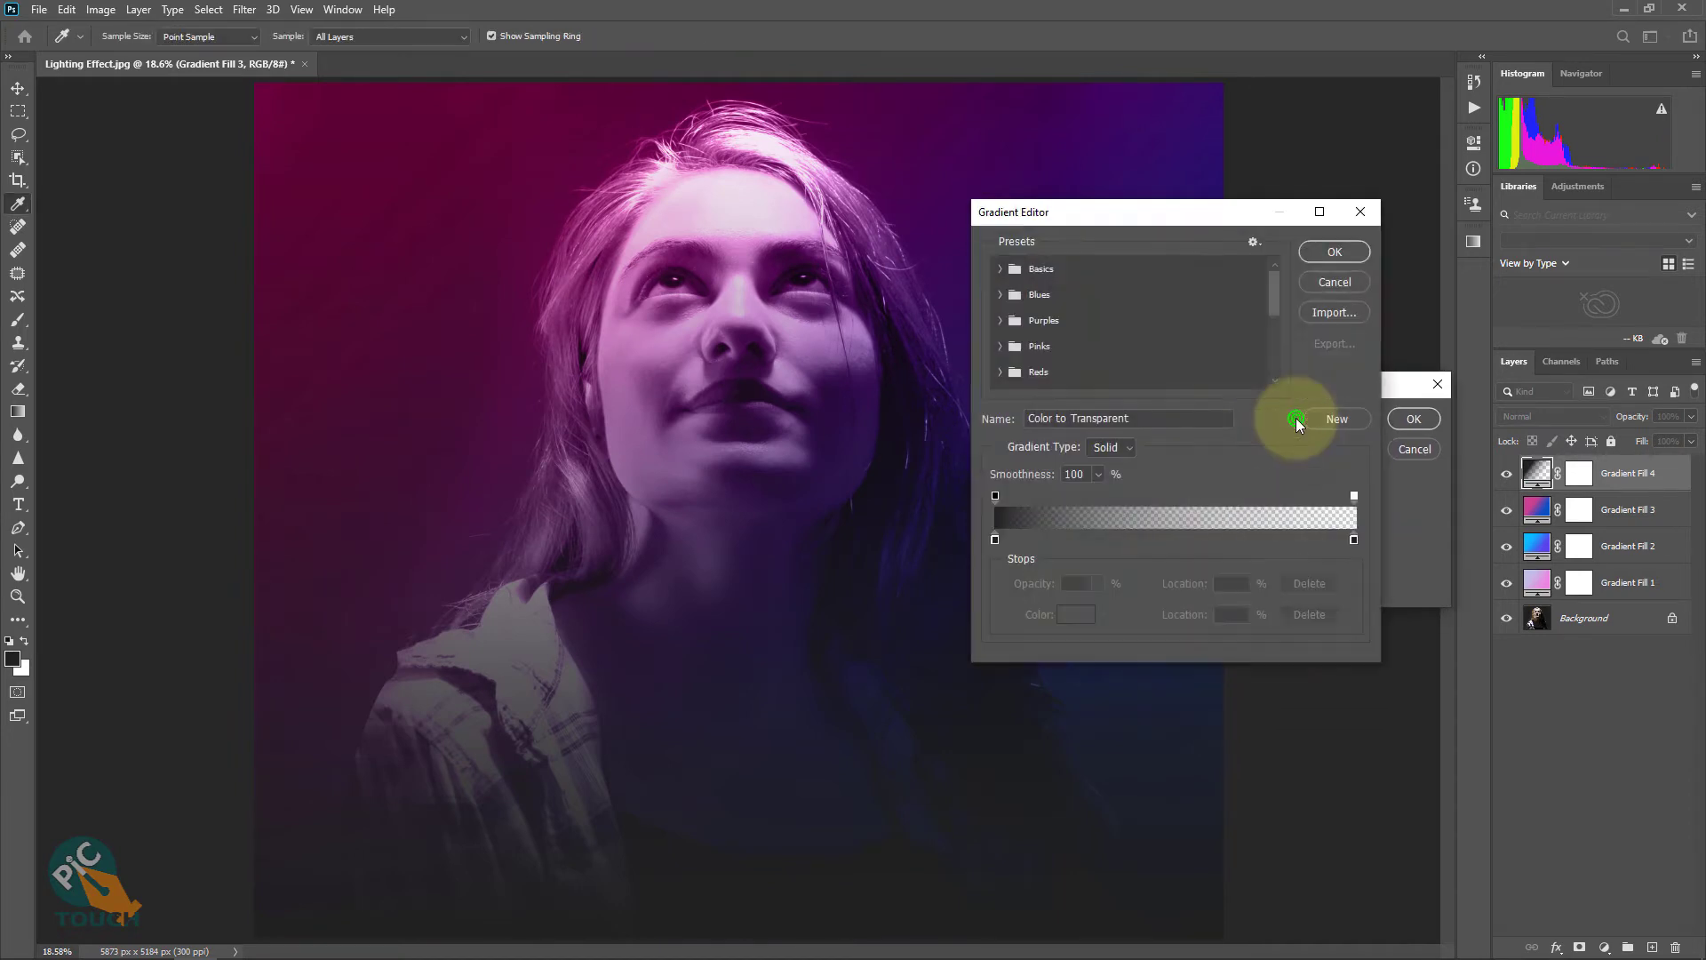
left_click(999, 346)
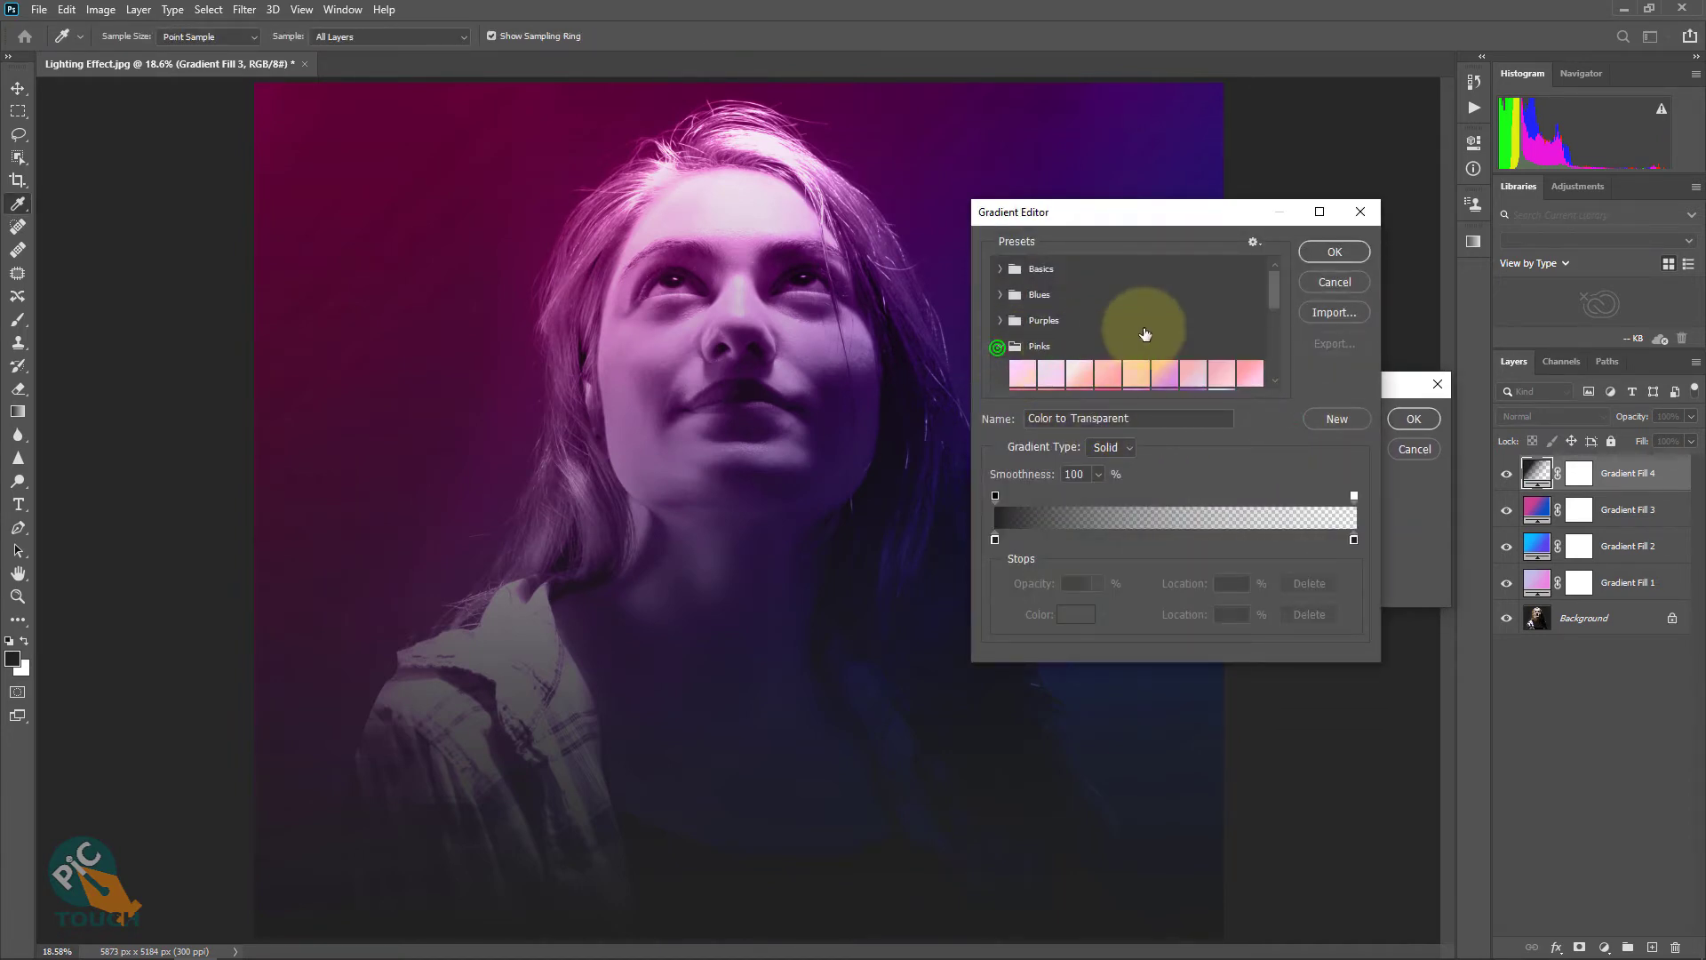
scroll(1145, 333, "down", 2)
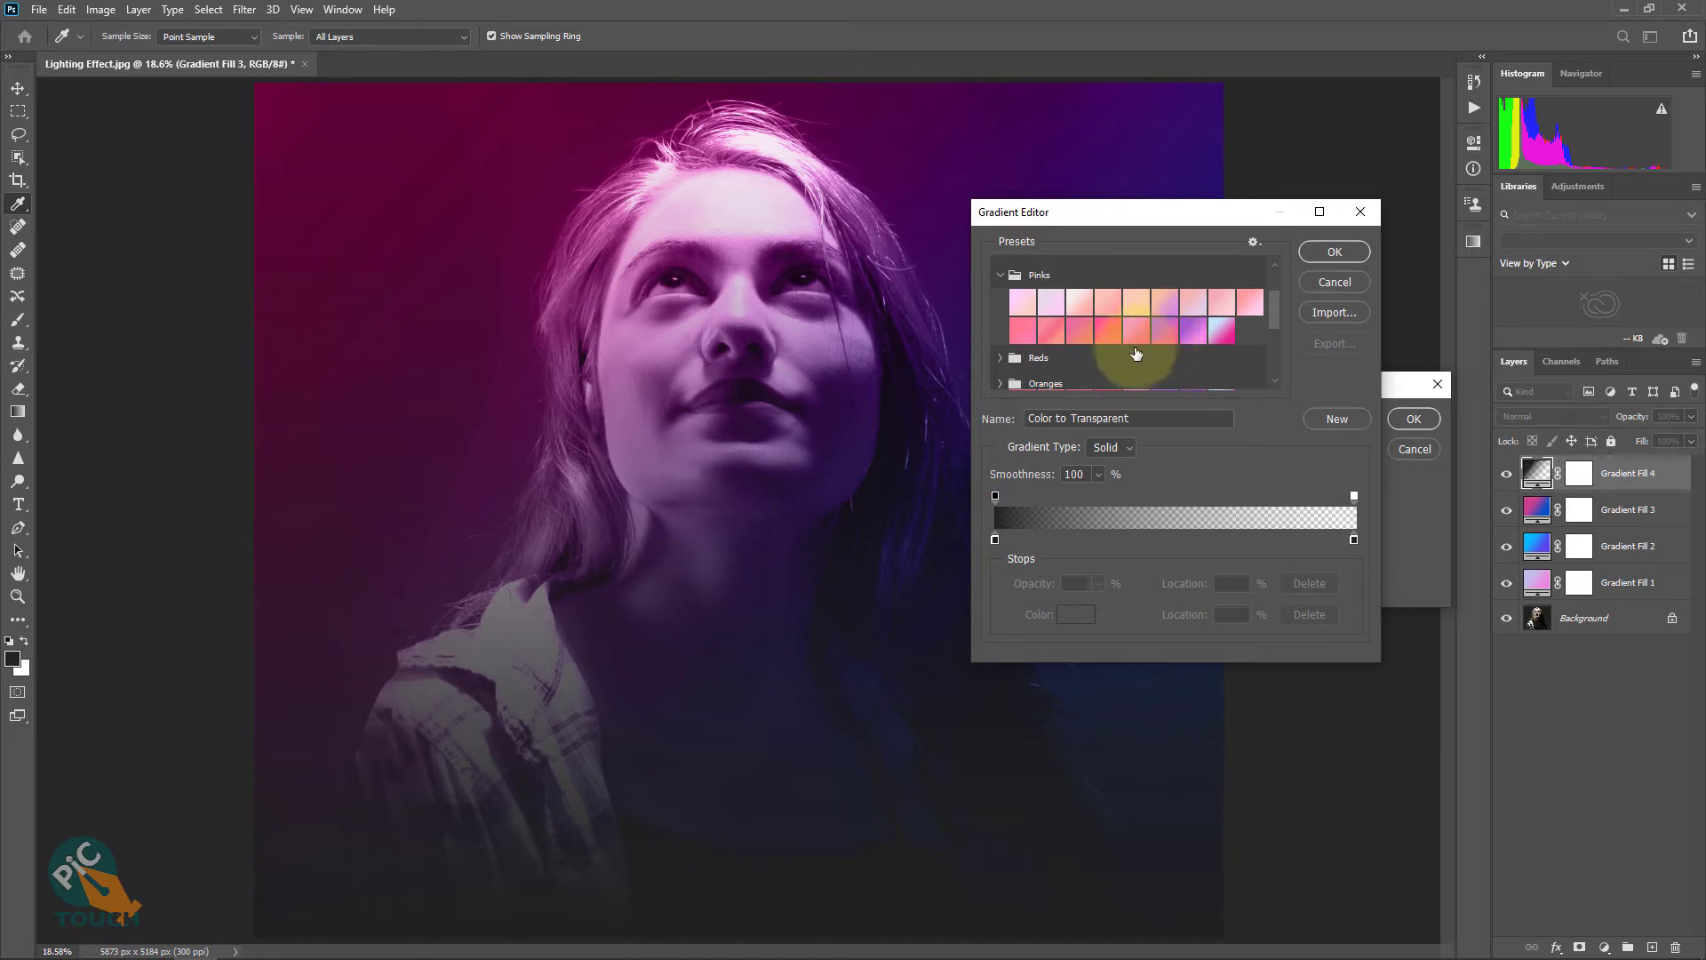
left_click(1052, 331)
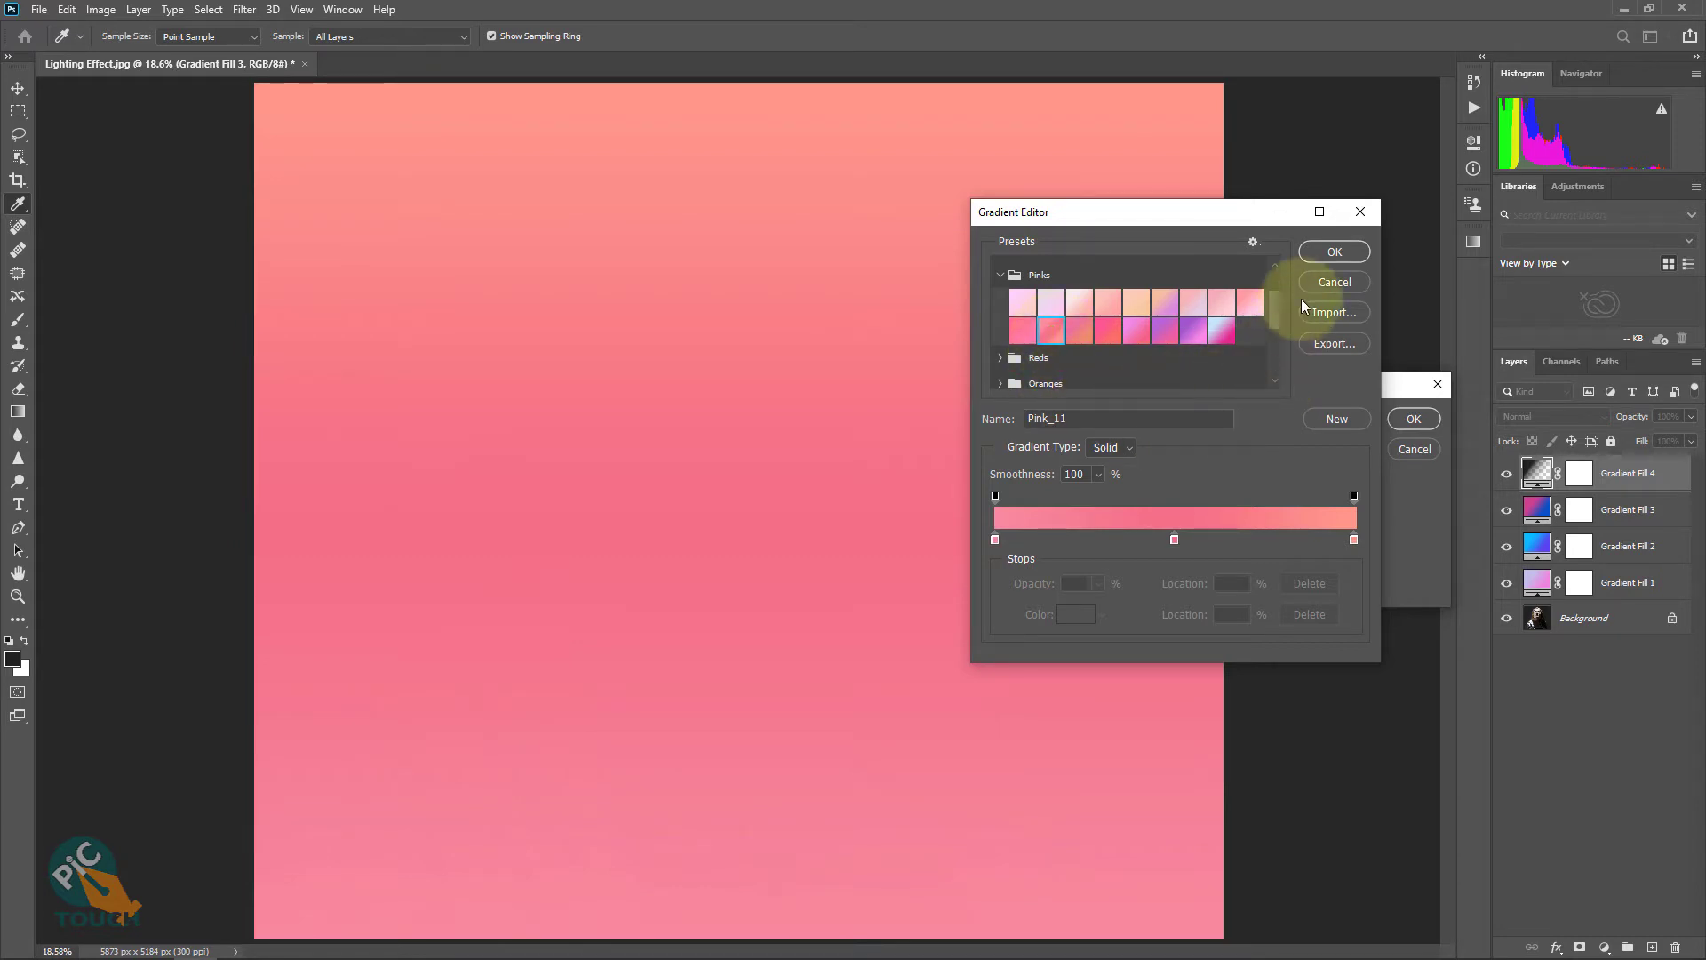
left_click(1330, 253)
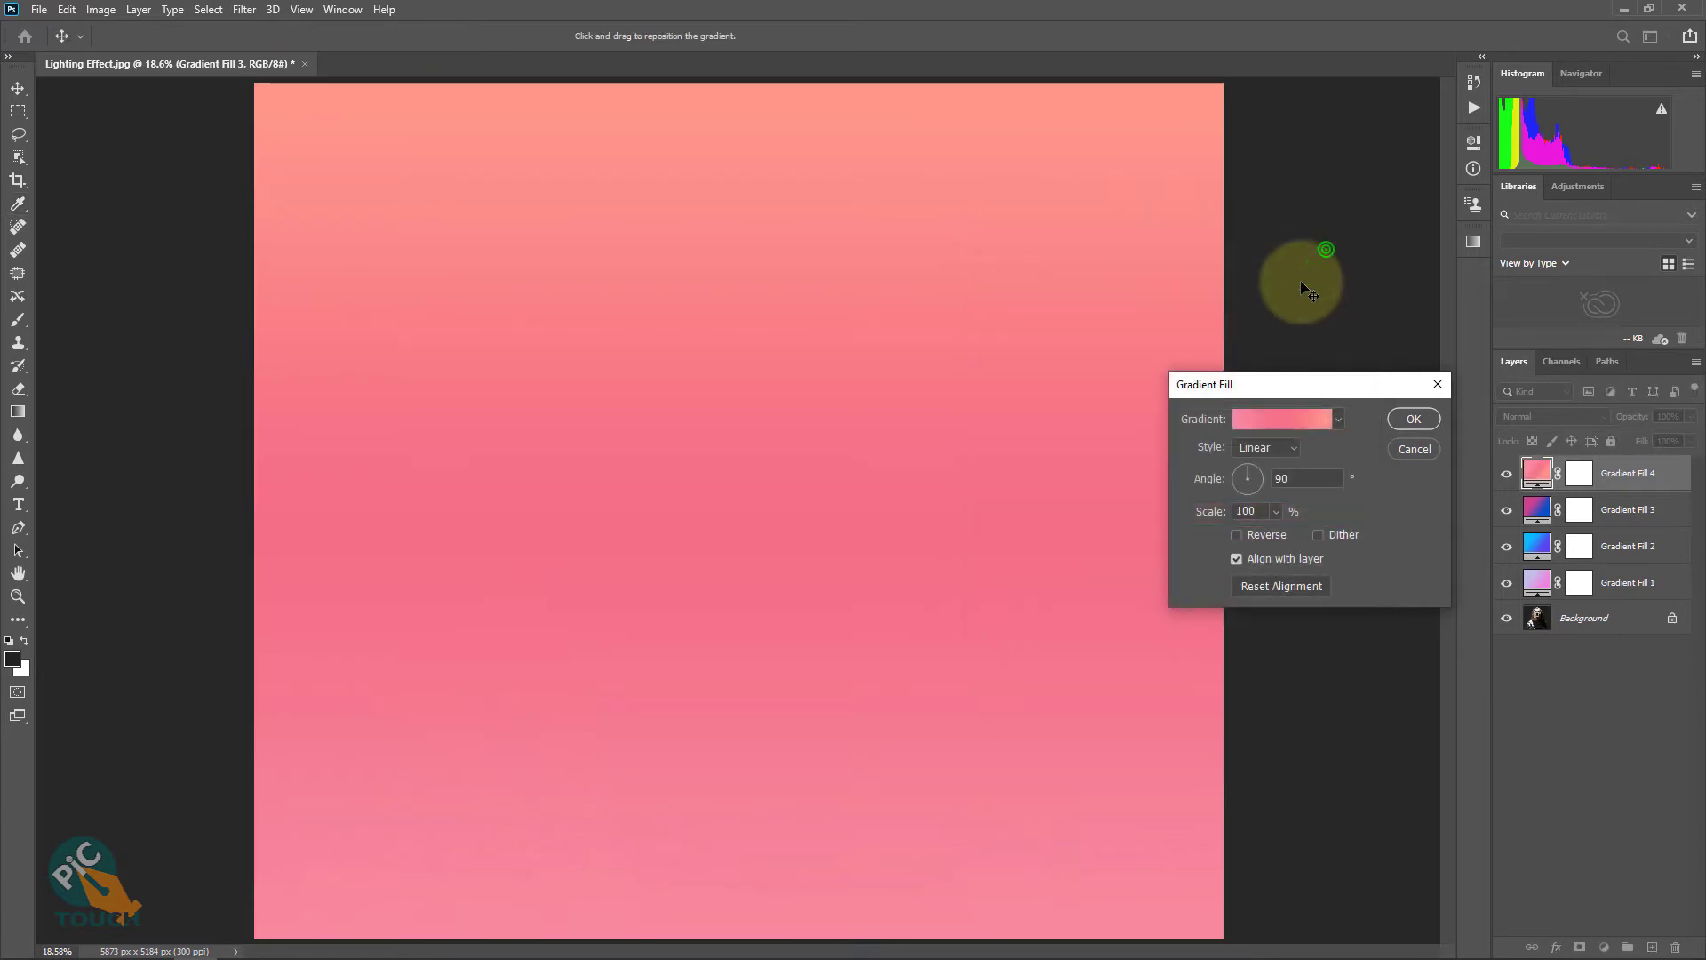
left_click(1394, 424)
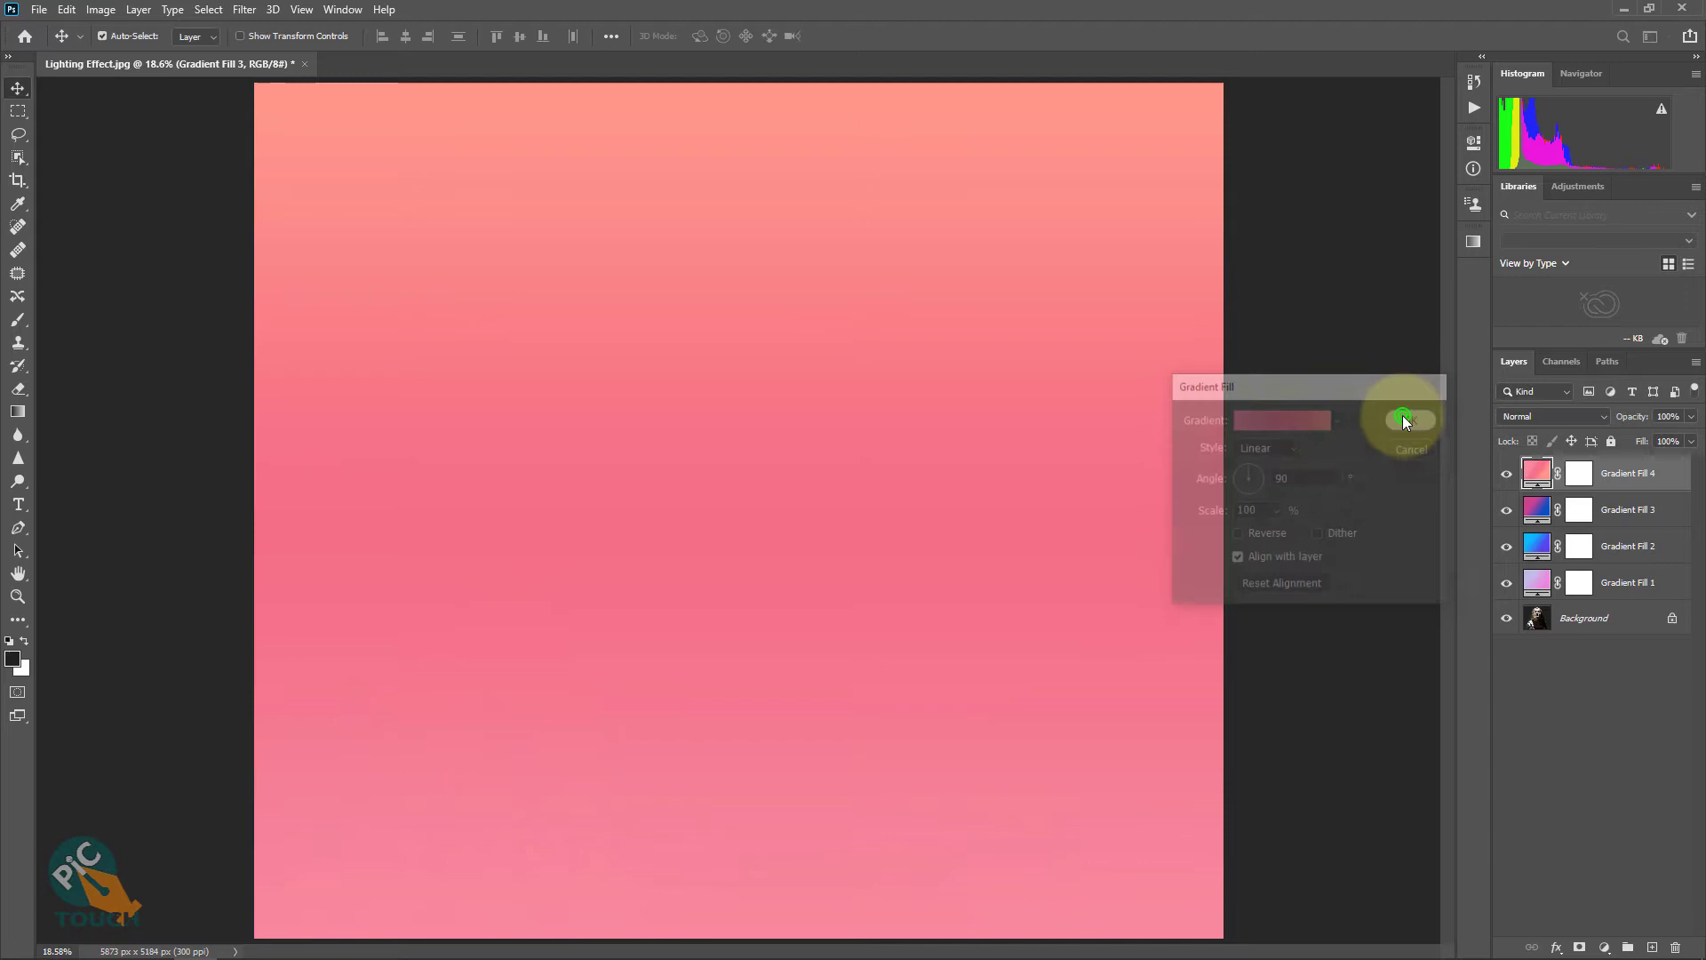
- Set the Gradient Fill 4 layer's blend mode to Color and lower its opacity to about 38%
left_click(1530, 416)
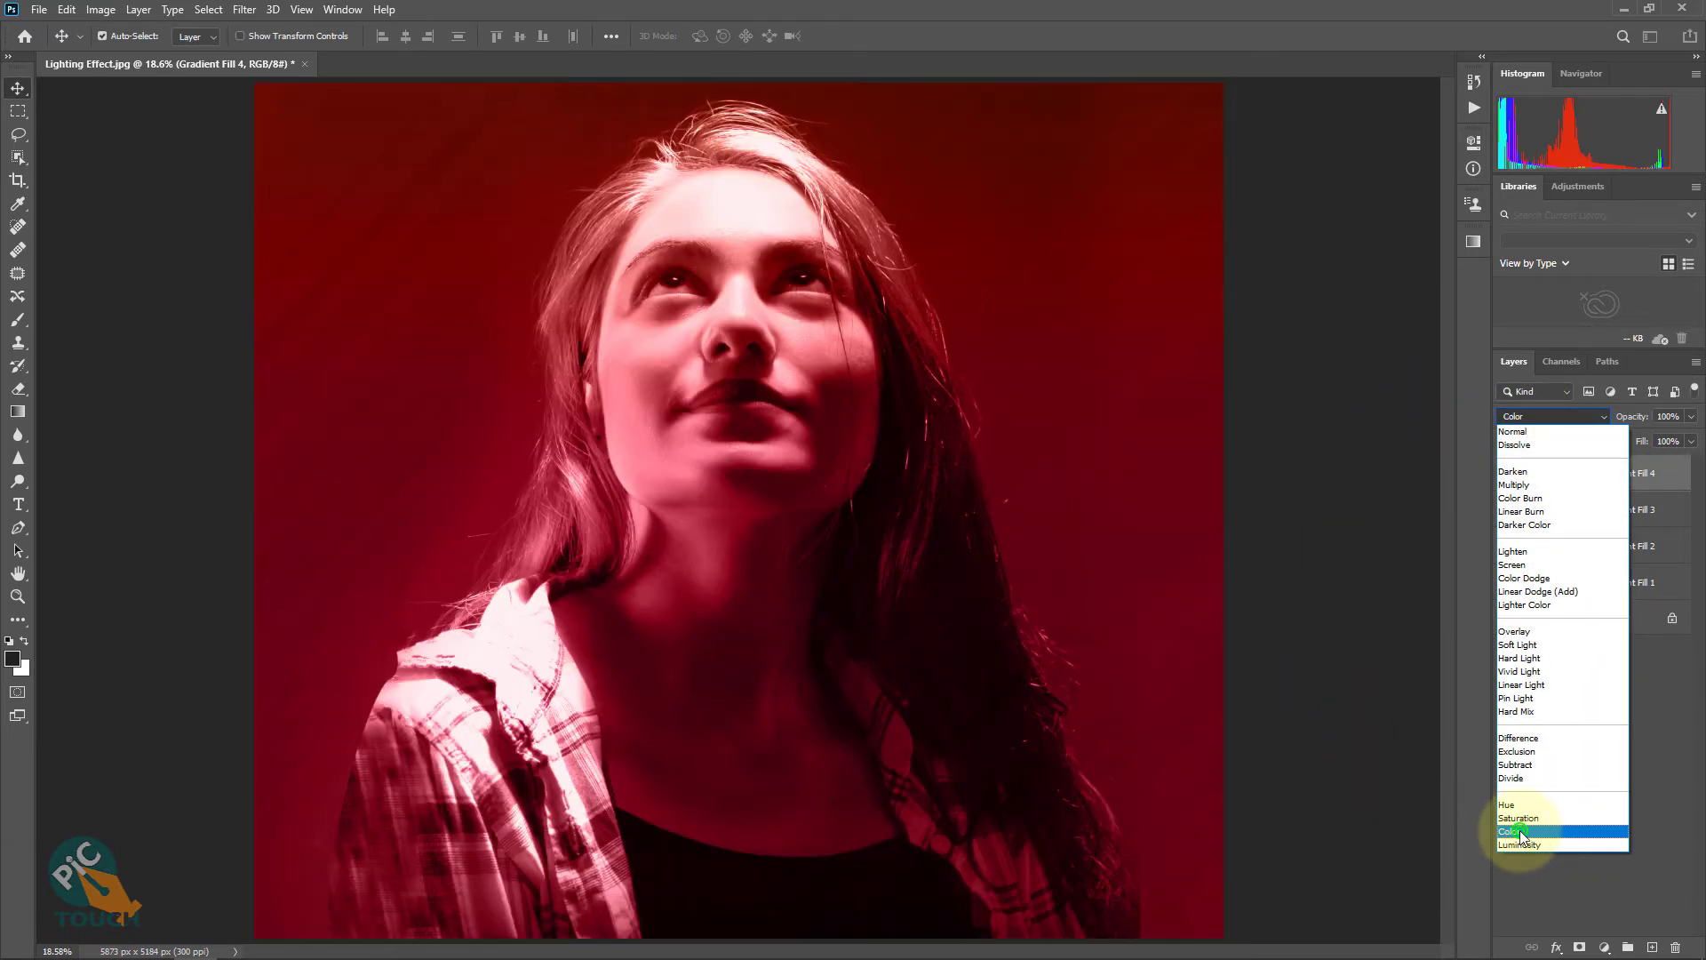
left_click(1520, 832)
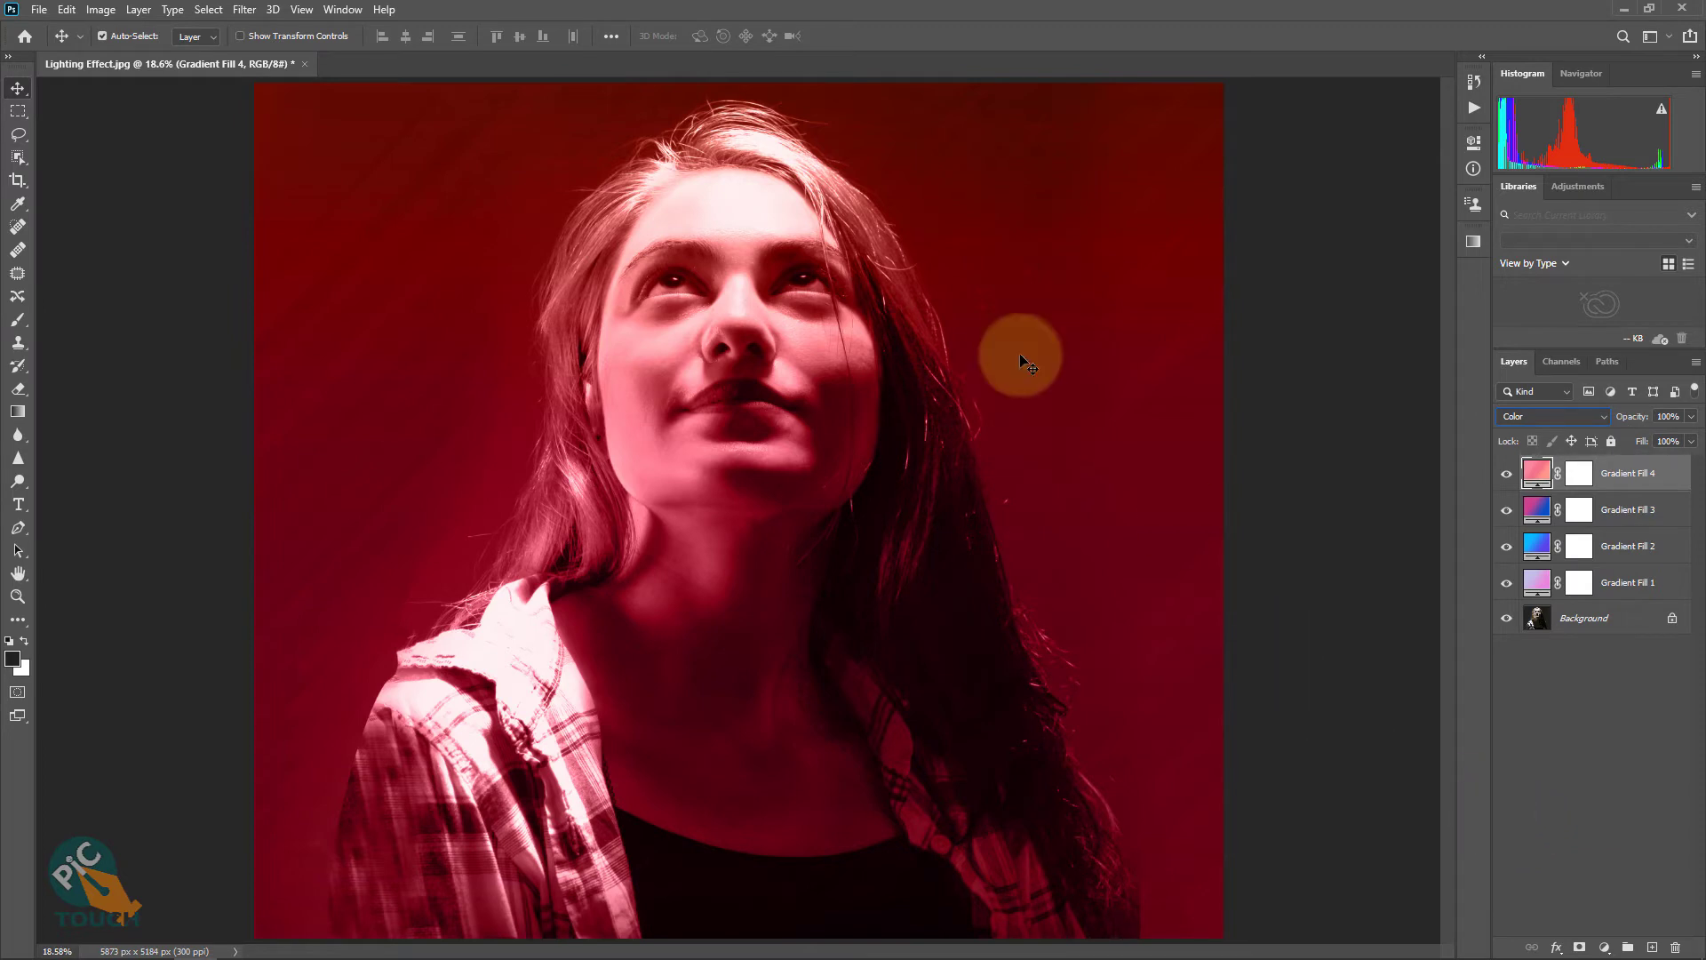
left_click(1658, 474)
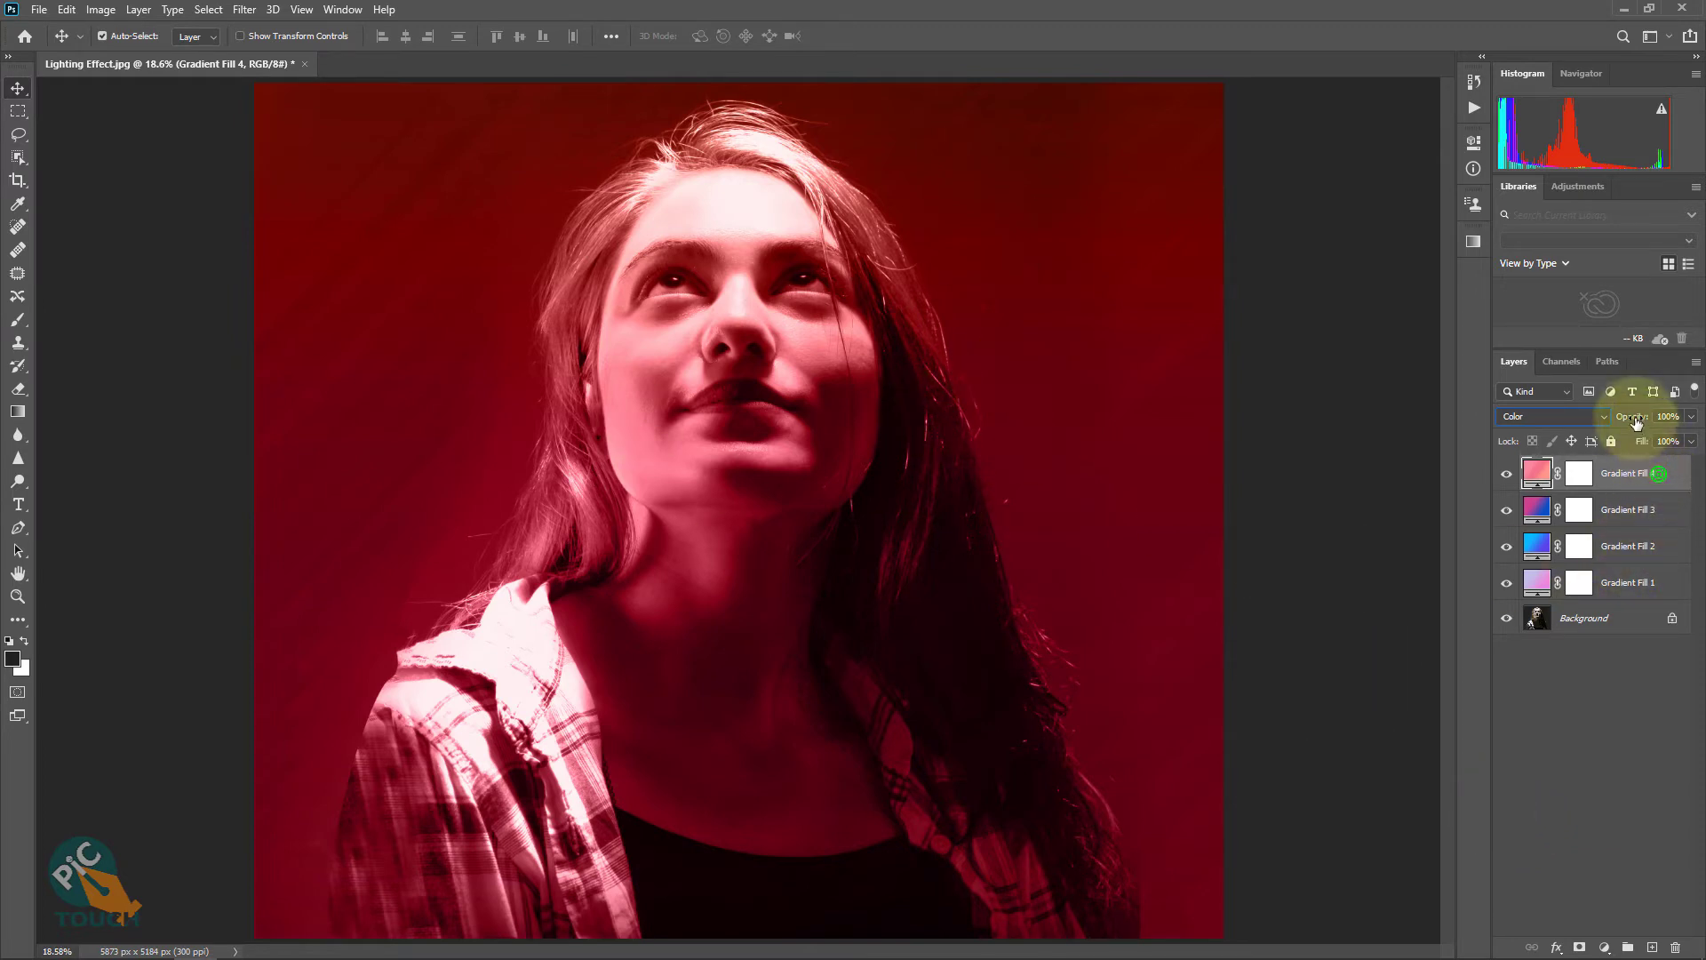
left_click_drag(1636, 419, 1602, 422)
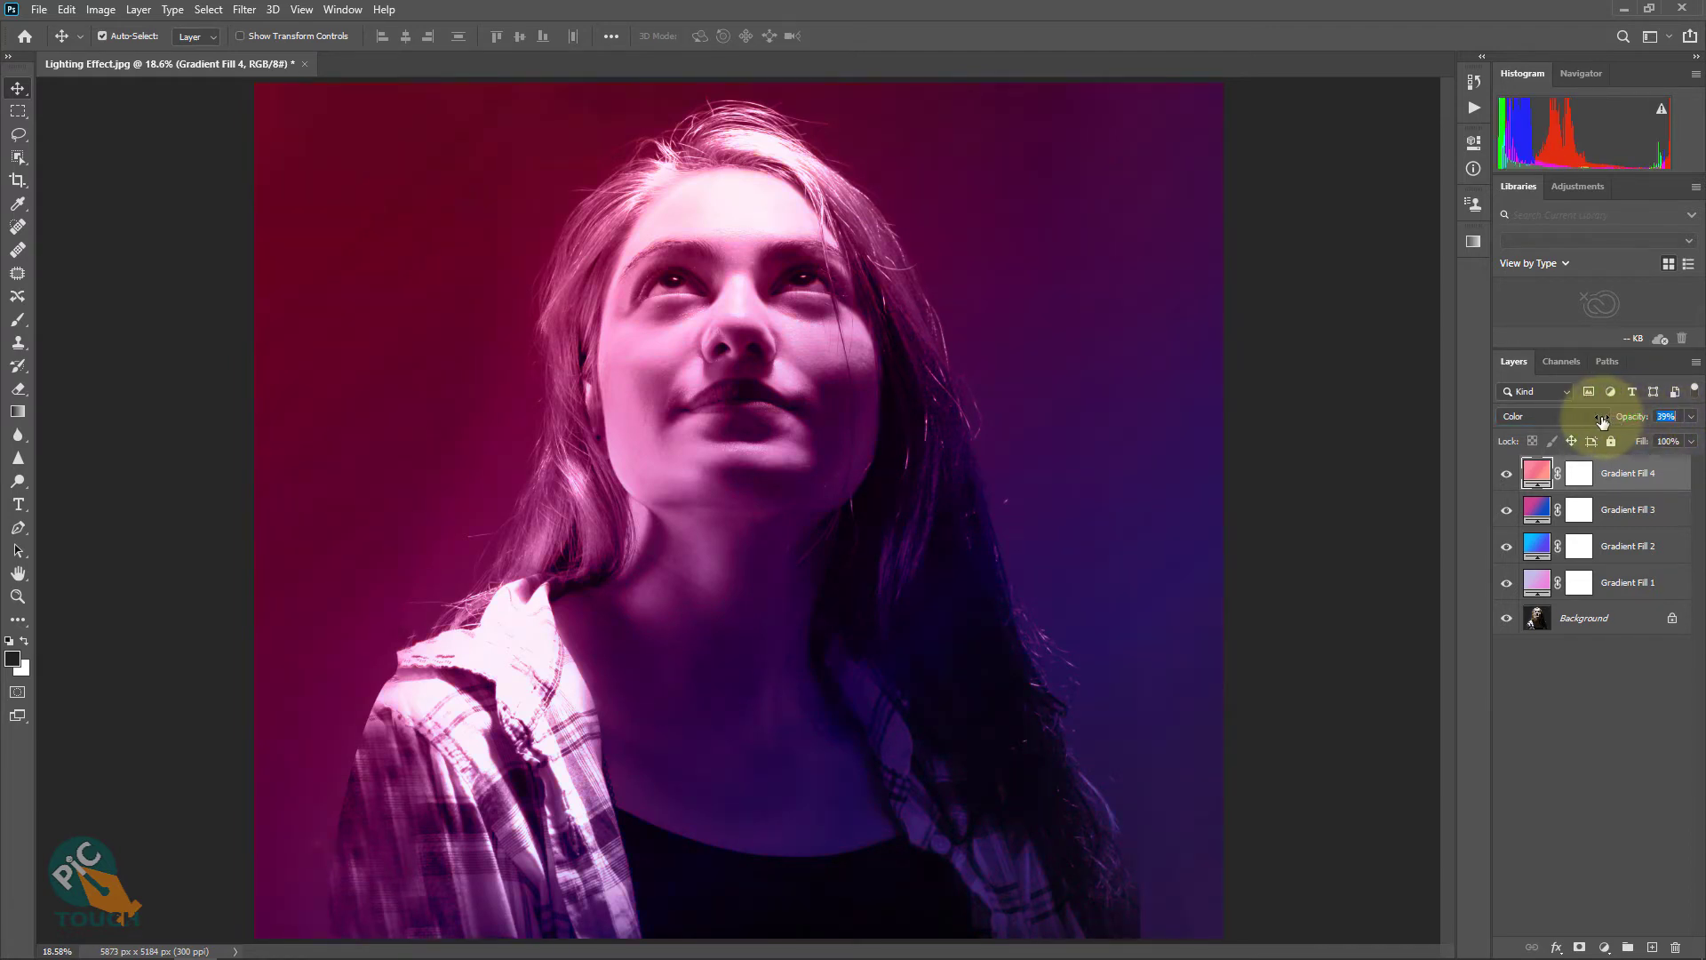
- Lower the opacity of Gradient Fill 2 to 49% and of Gradient Fill 1 to 54%
left_click(1629, 513)
left_click(1630, 546)
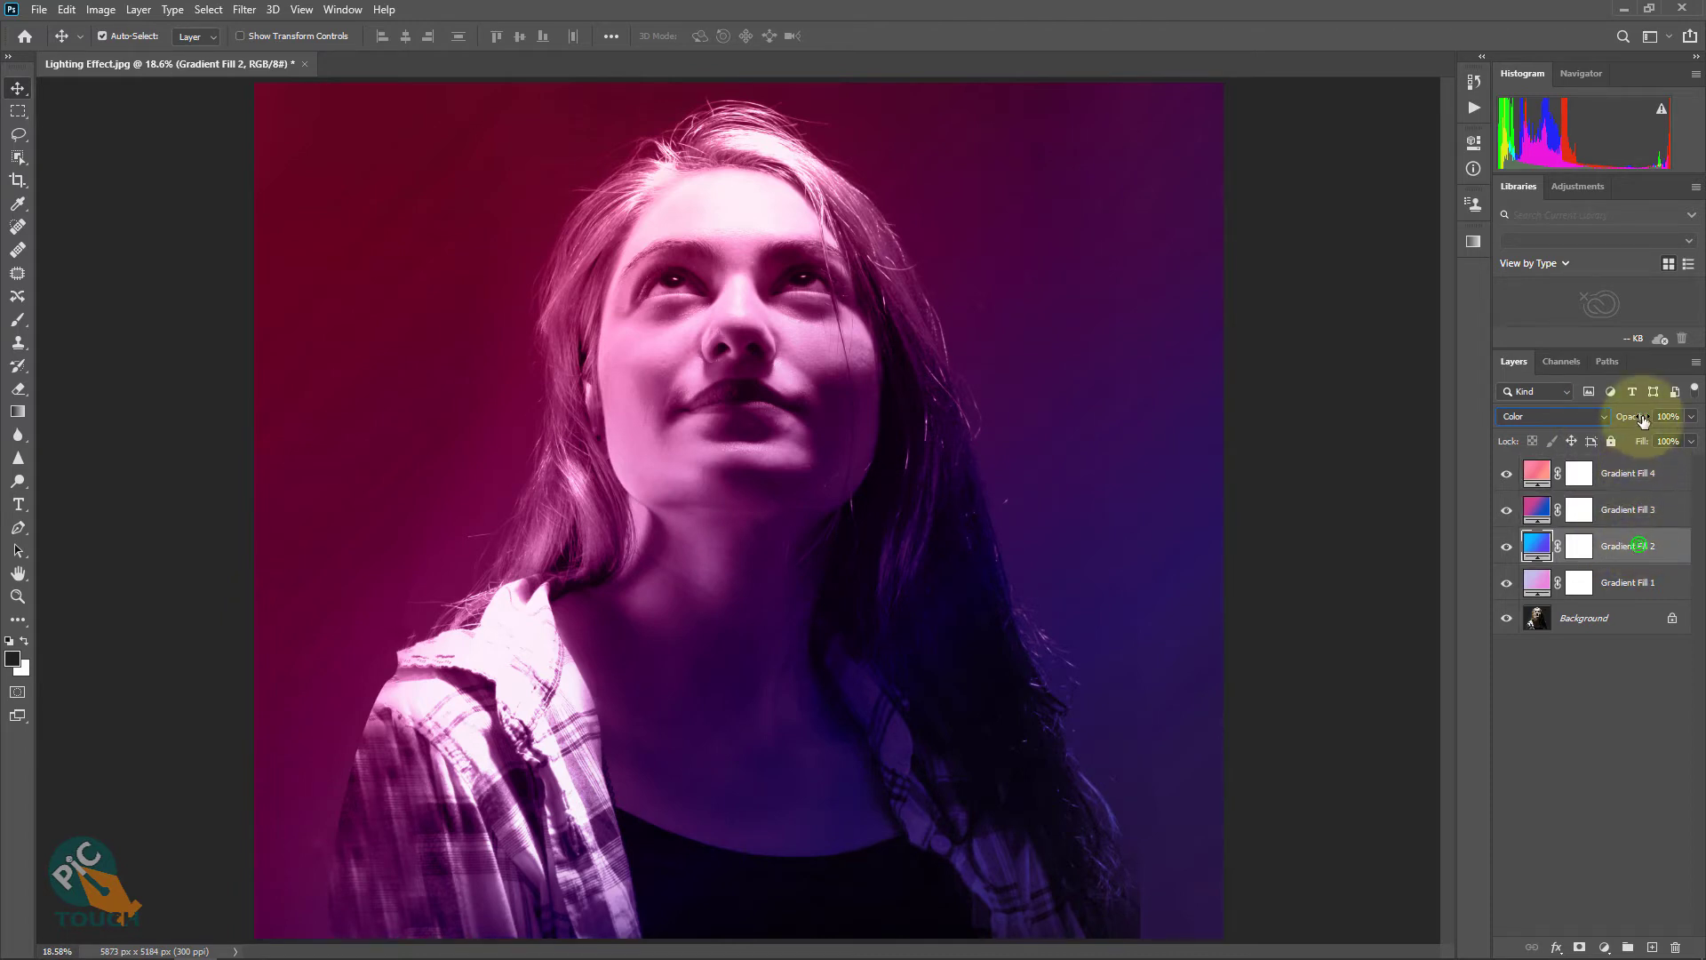
left_click_drag(1635, 418, 1592, 427)
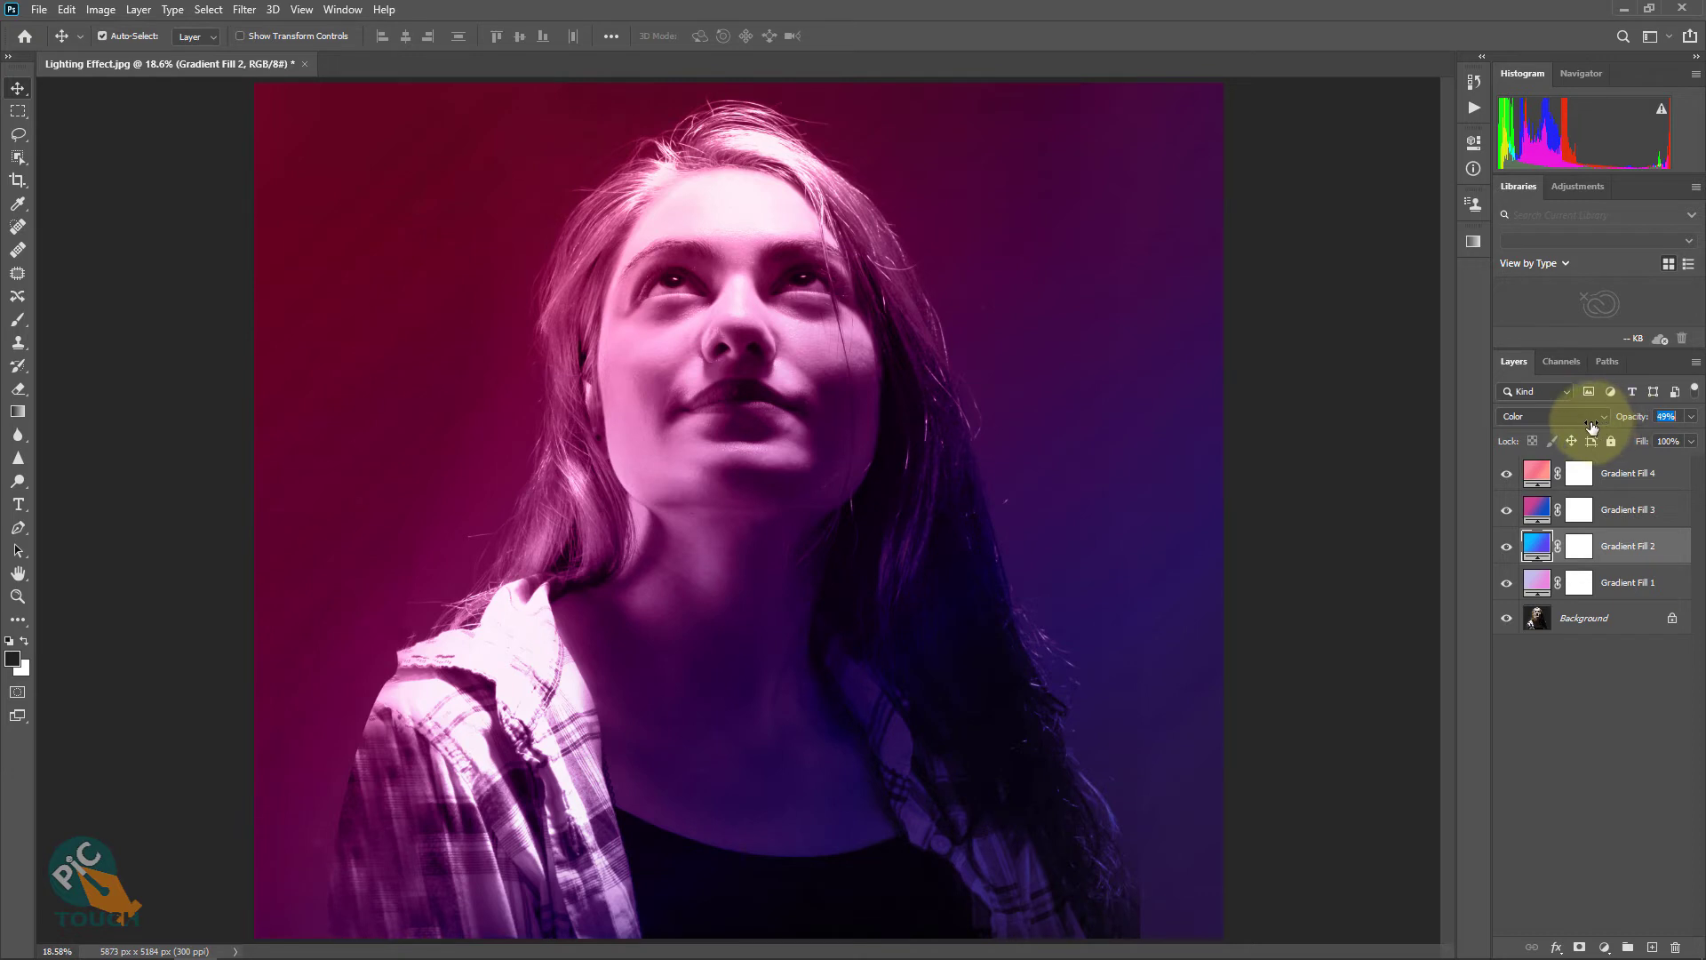
left_click(1627, 583)
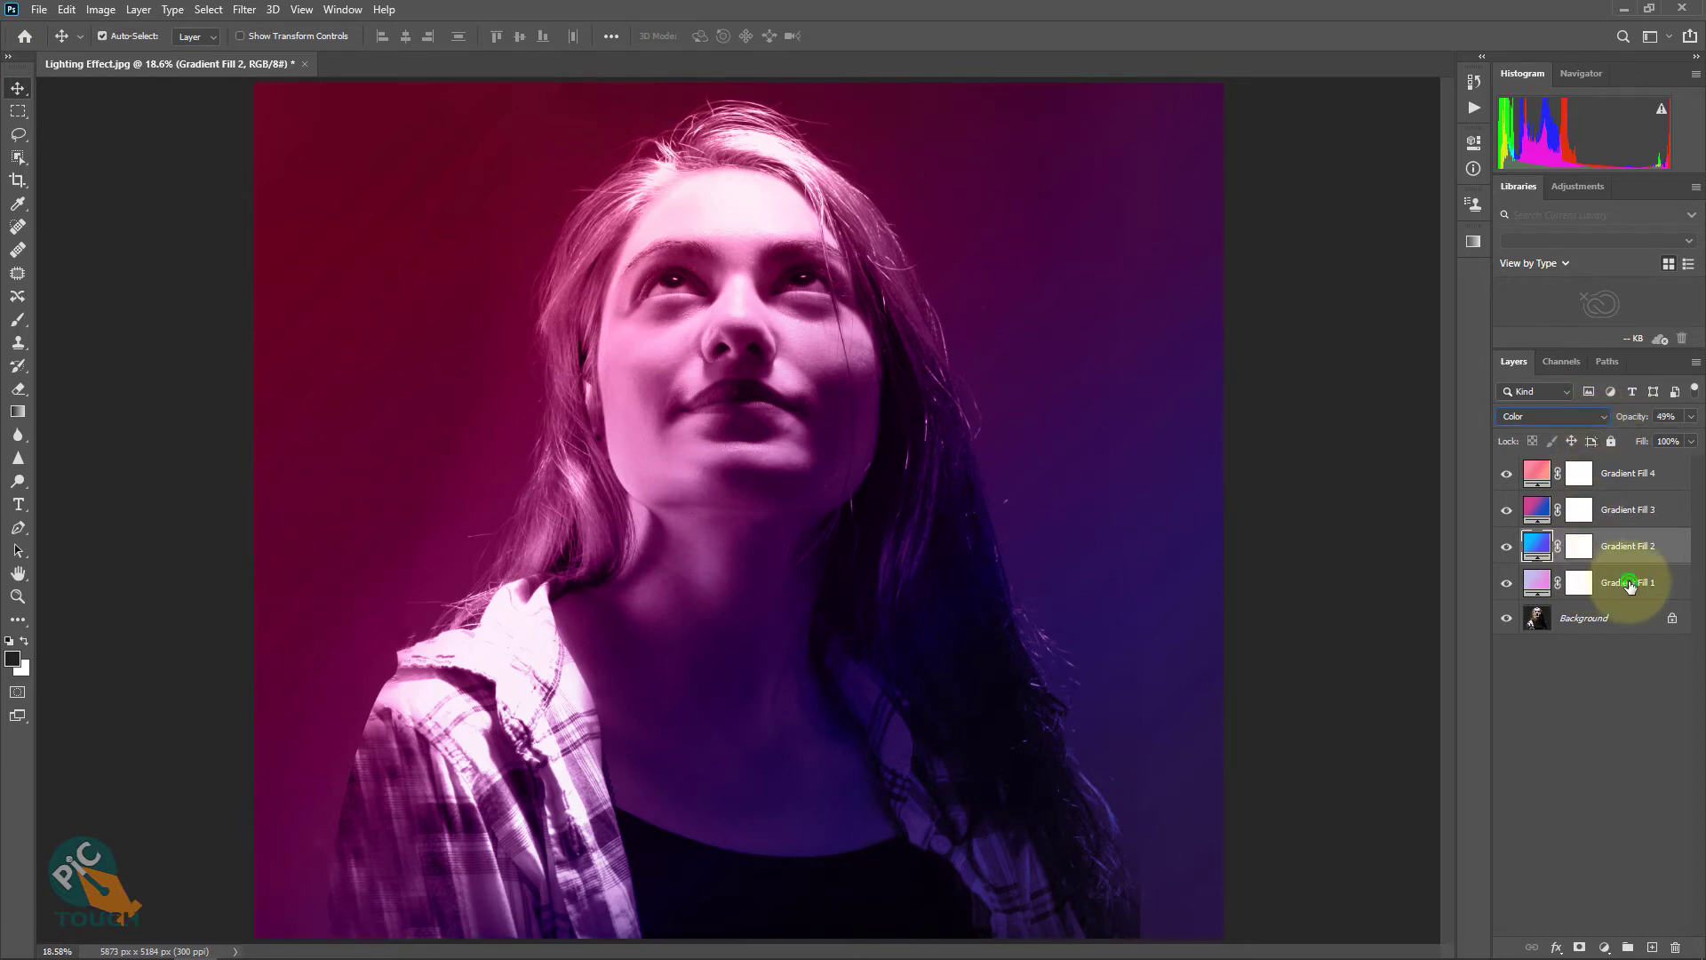
left_click_drag(1638, 418, 1596, 420)
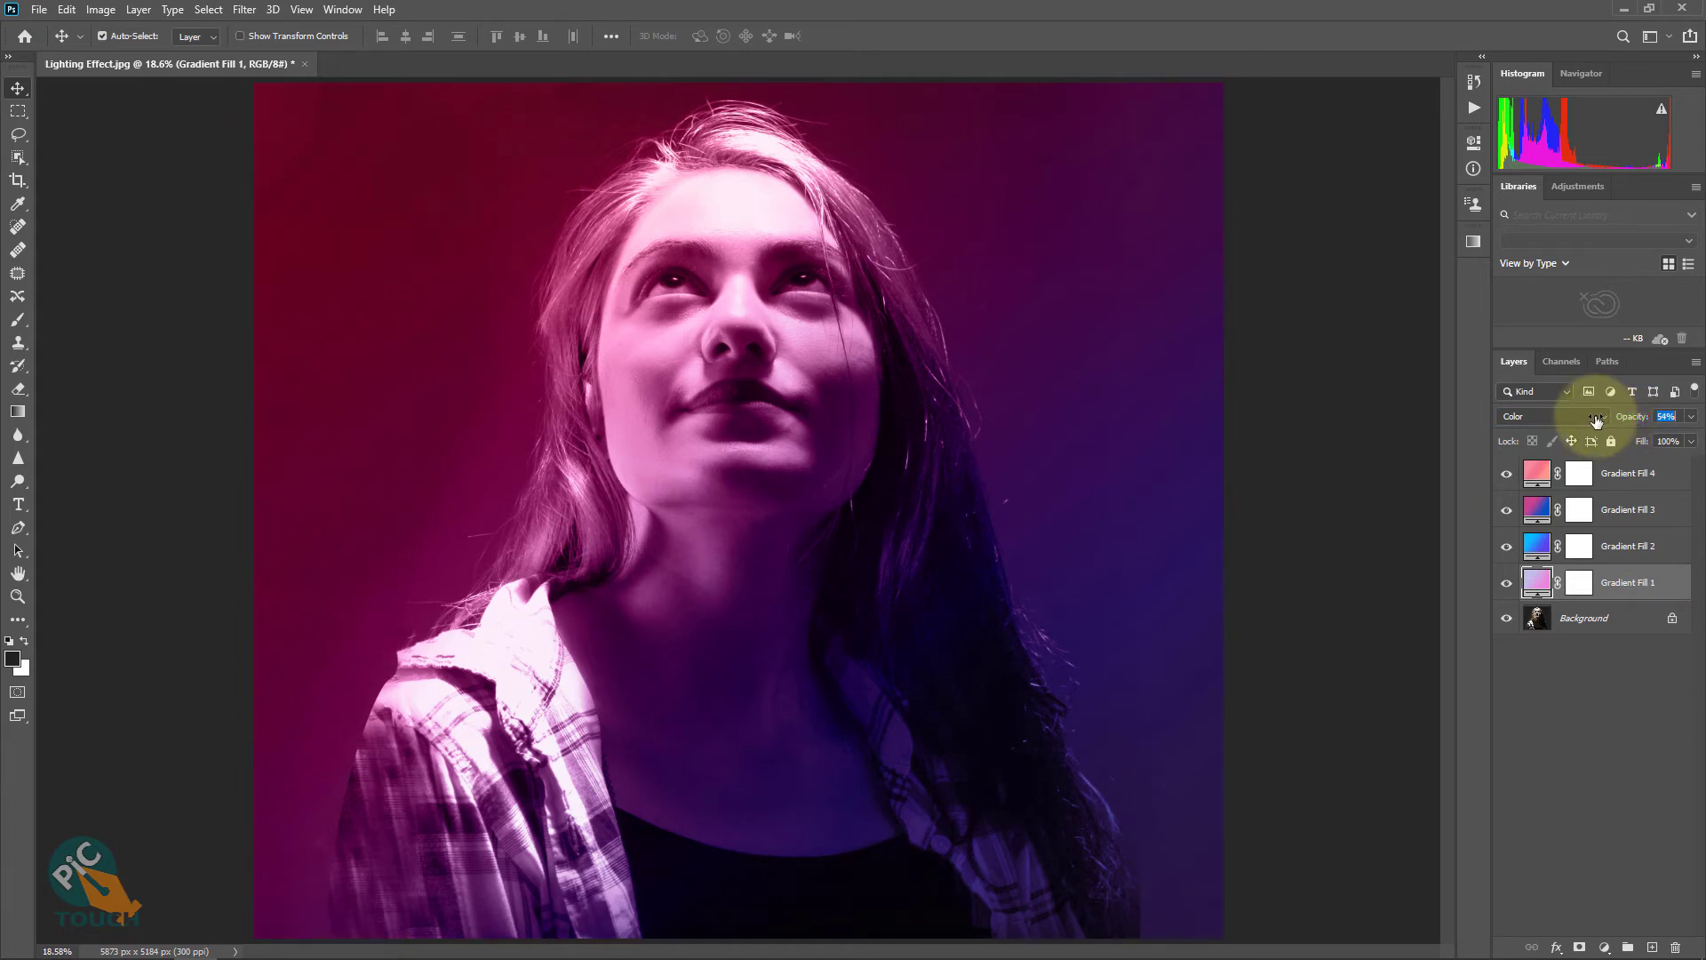
- Reduce the opacity of Gradient Fill 4 to 27% and of Gradient Fill 2 to 32%
left_click(1619, 511)
left_click(1633, 473)
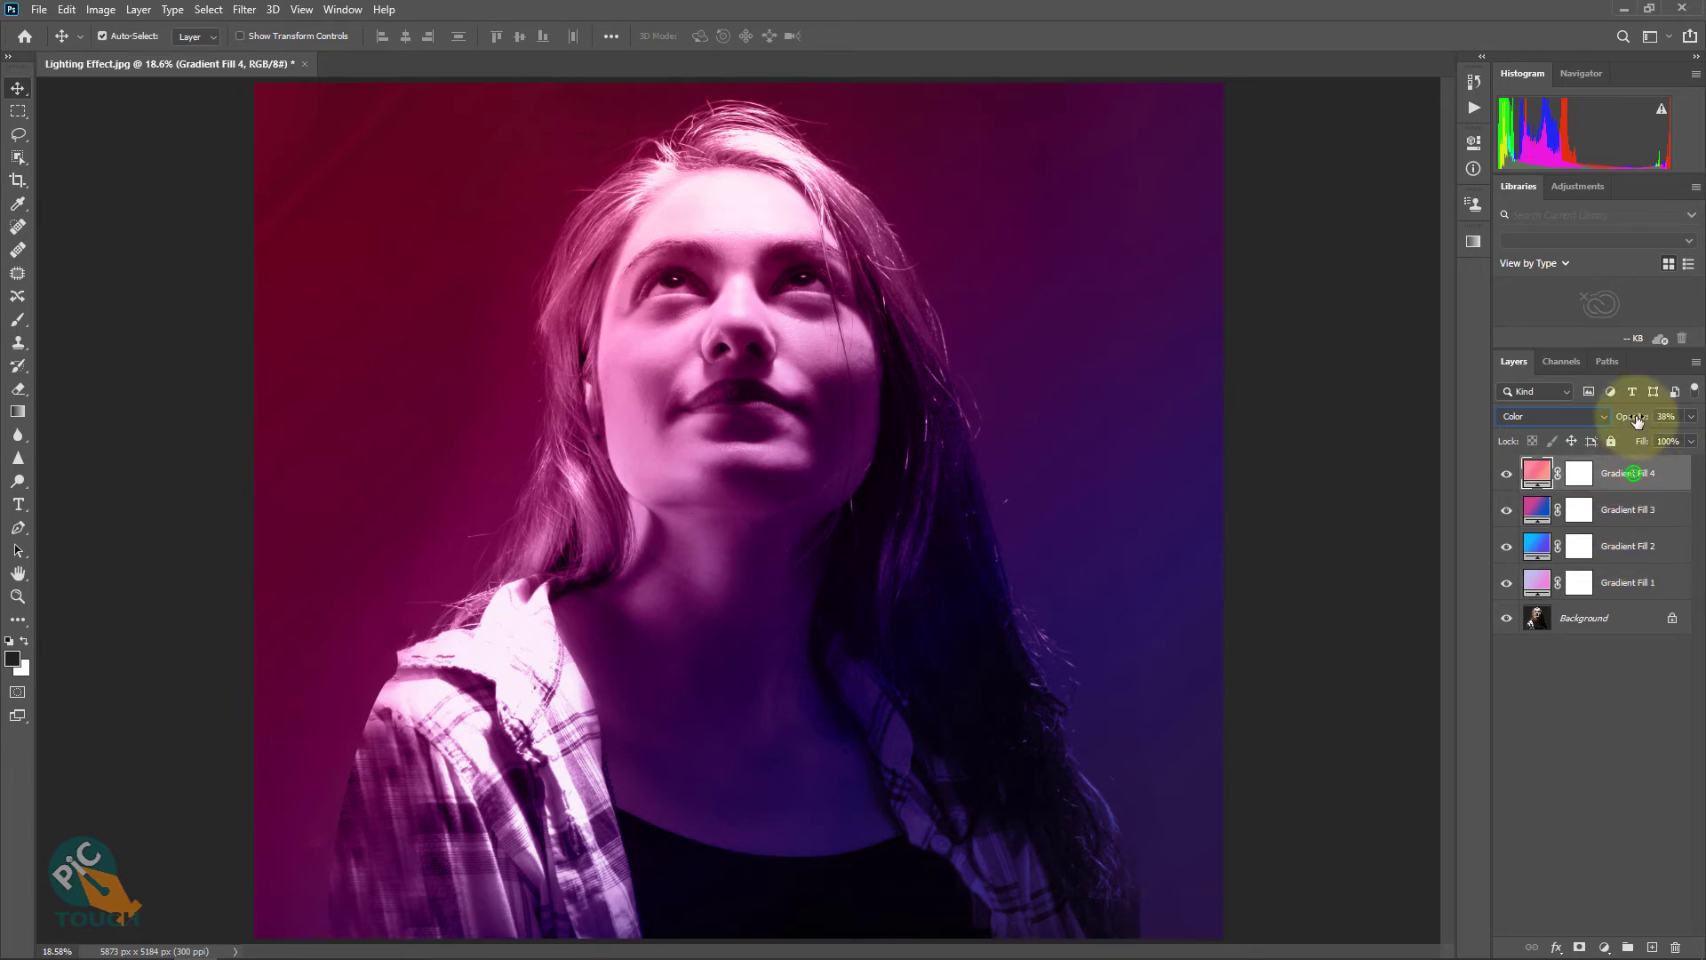
left_click_drag(1638, 419, 1628, 419)
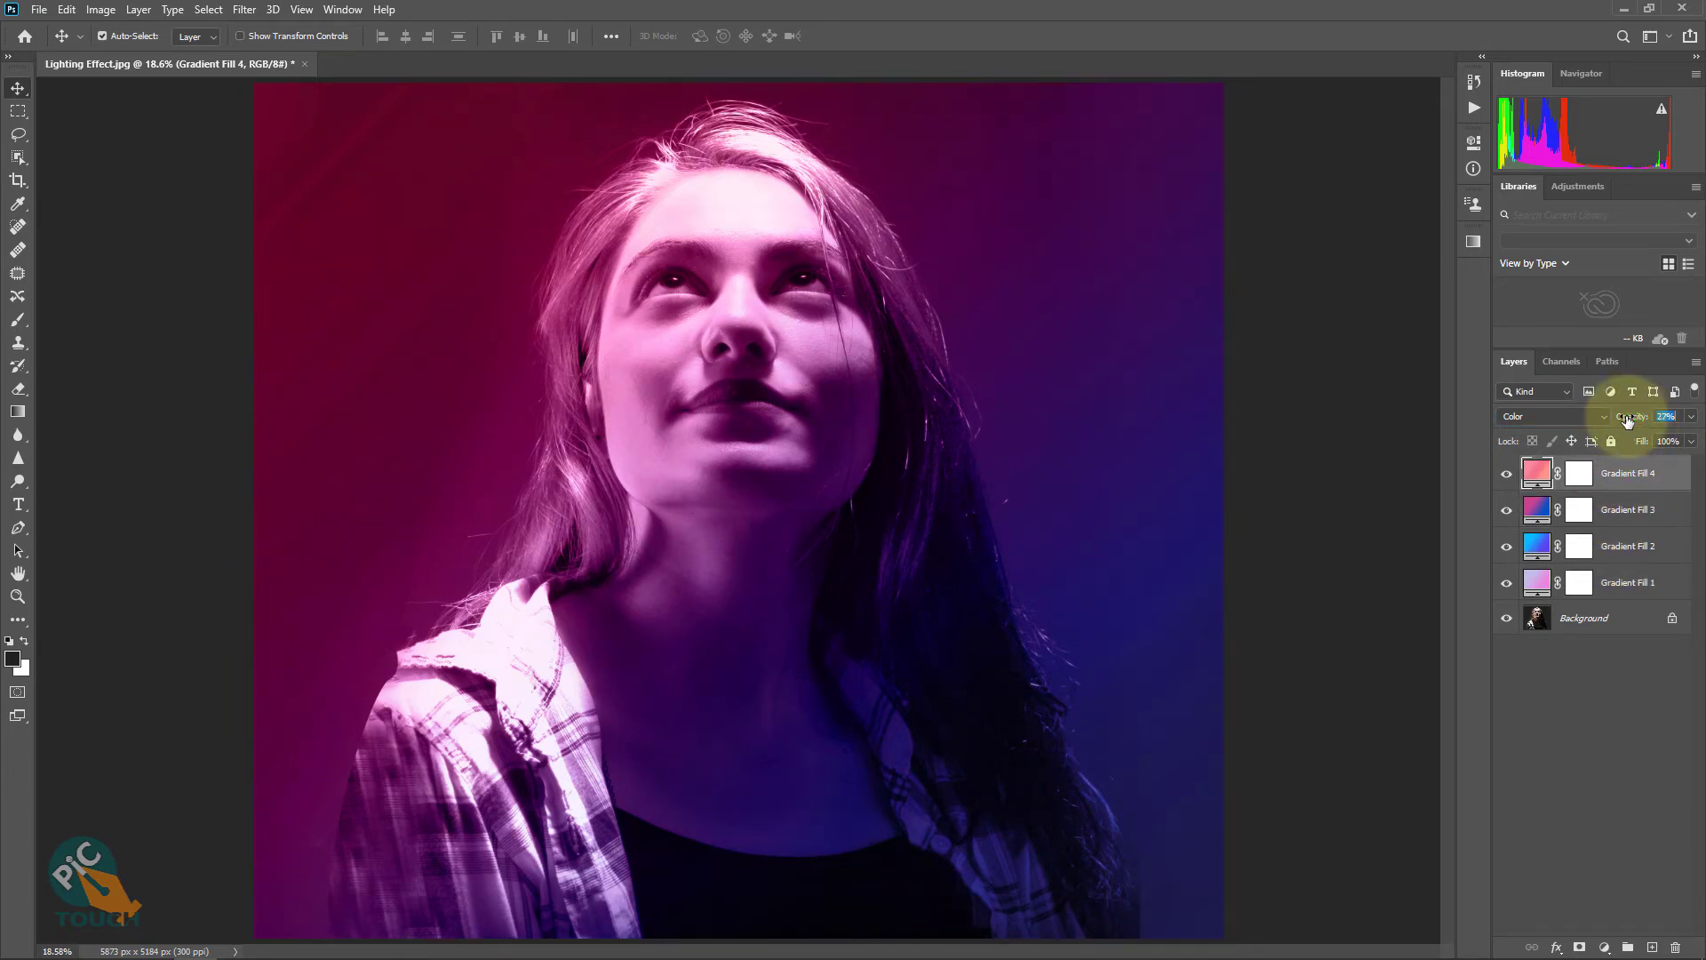
left_click(1657, 549)
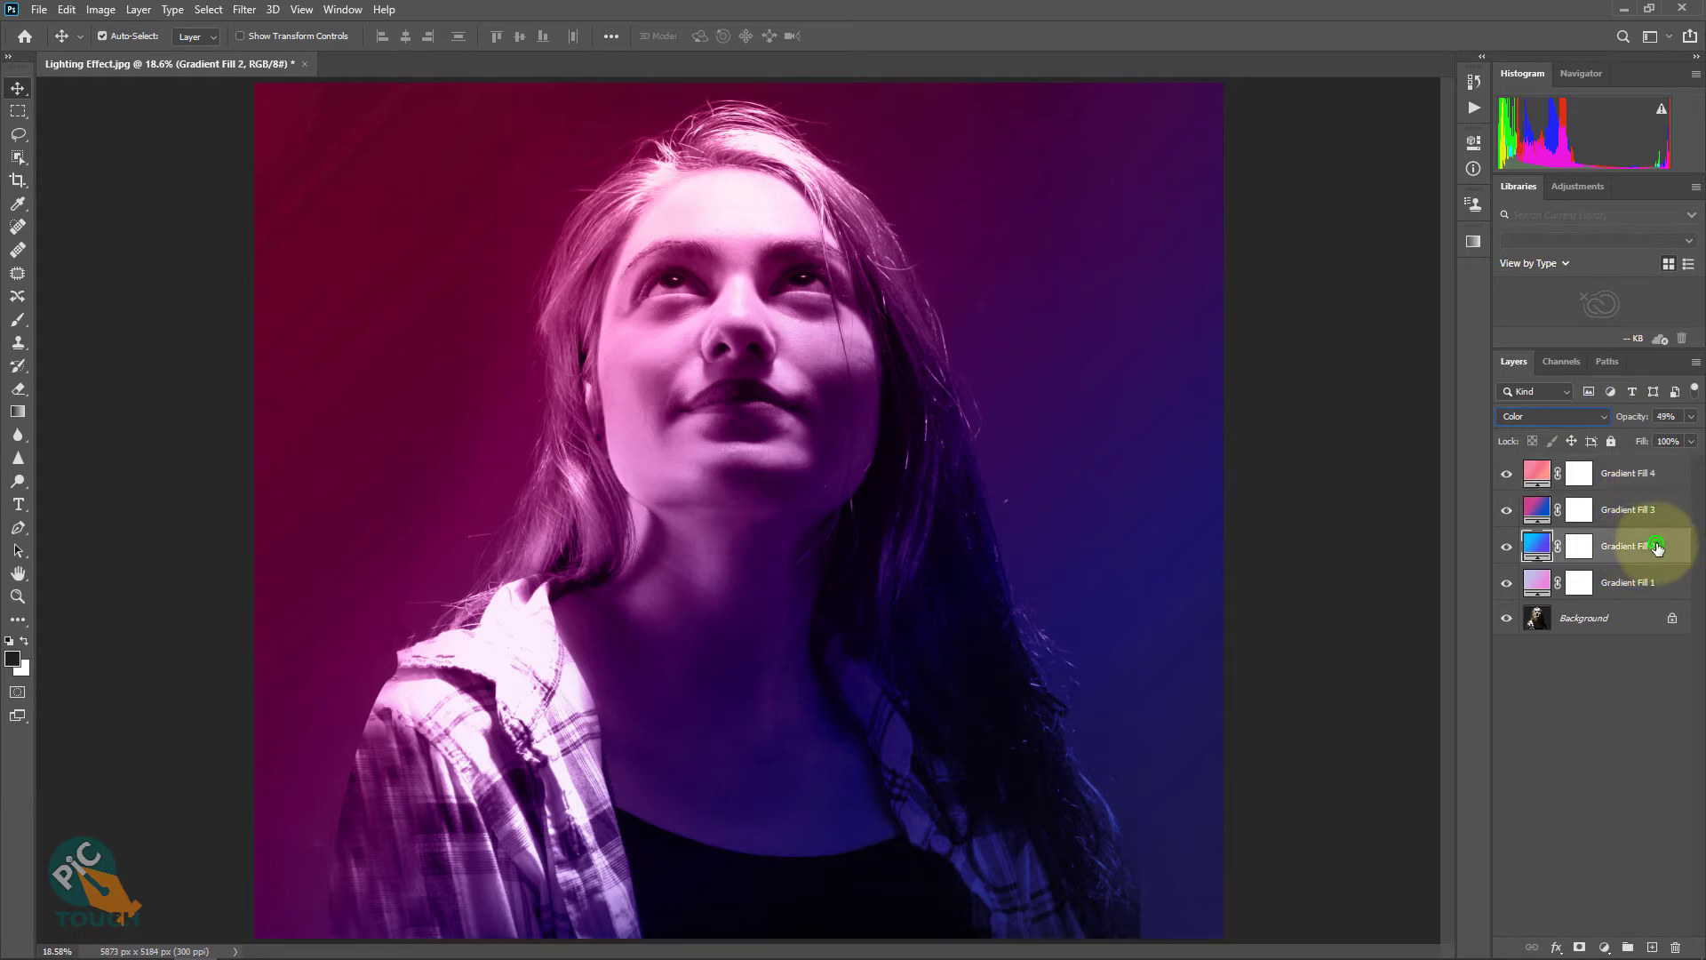
left_click_drag(1636, 417, 1619, 421)
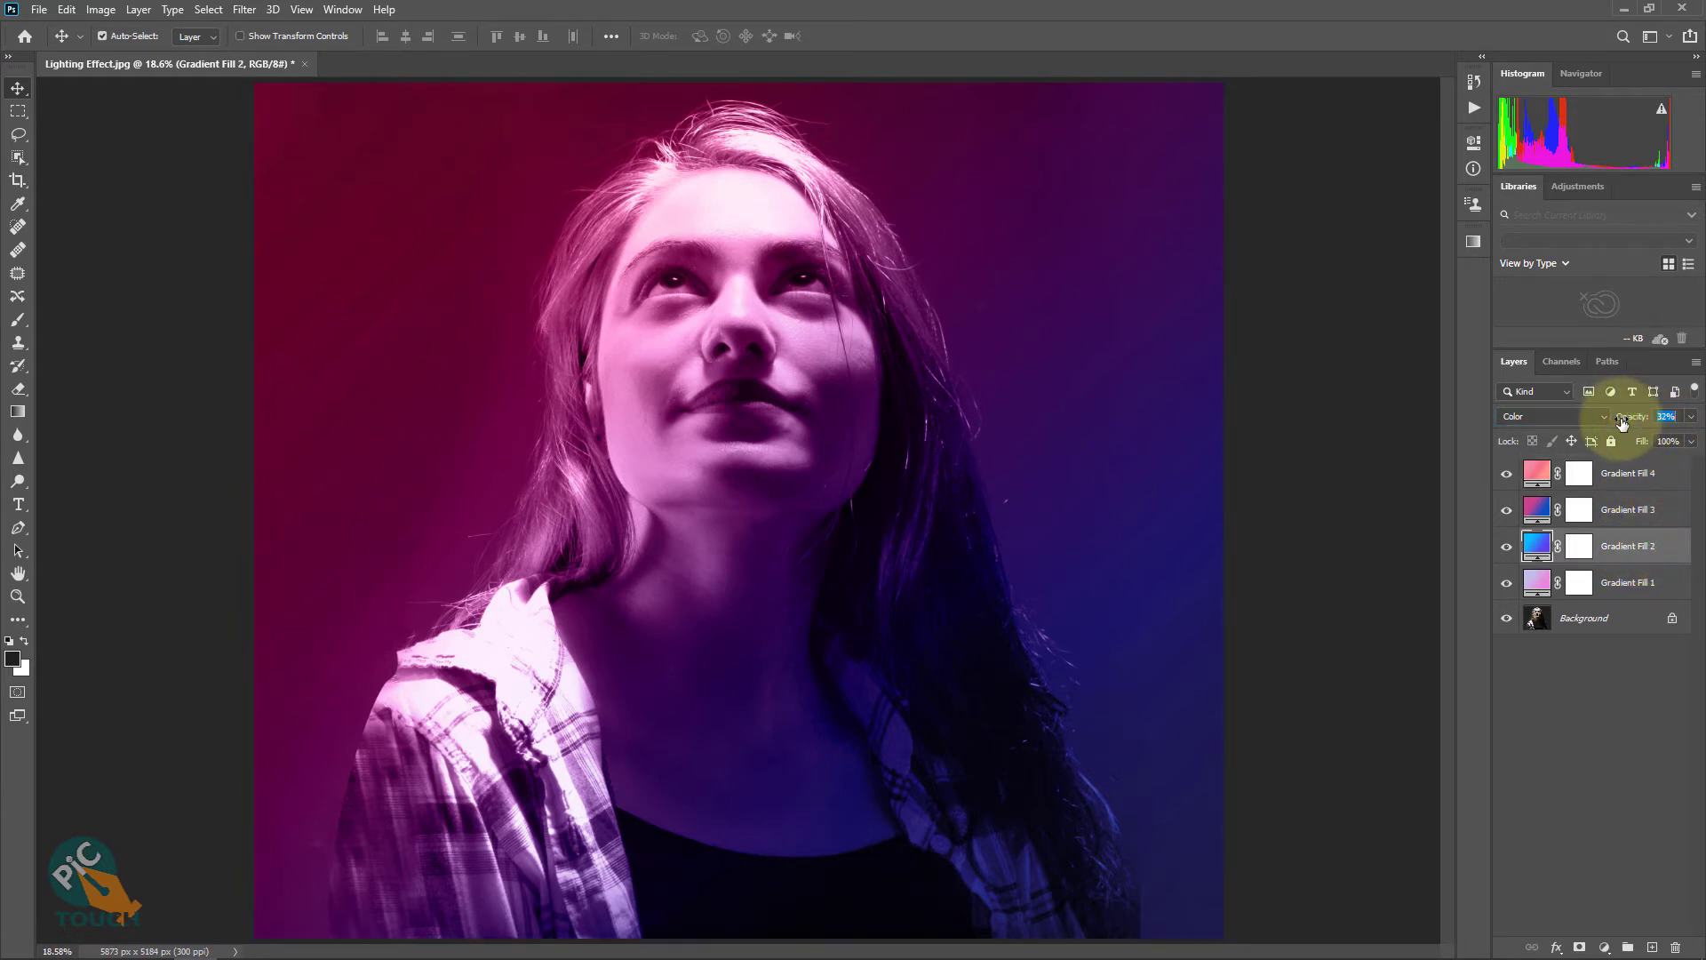
- Lower the opacity of Gradient Fill 1 to 35%
mouse_move(1624, 420)
left_mouse_down()
mouse_move(1605, 421)
mouse_move(1691, 421)
mouse_move(1639, 423)
left_mouse_up()
left_click(1626, 582)
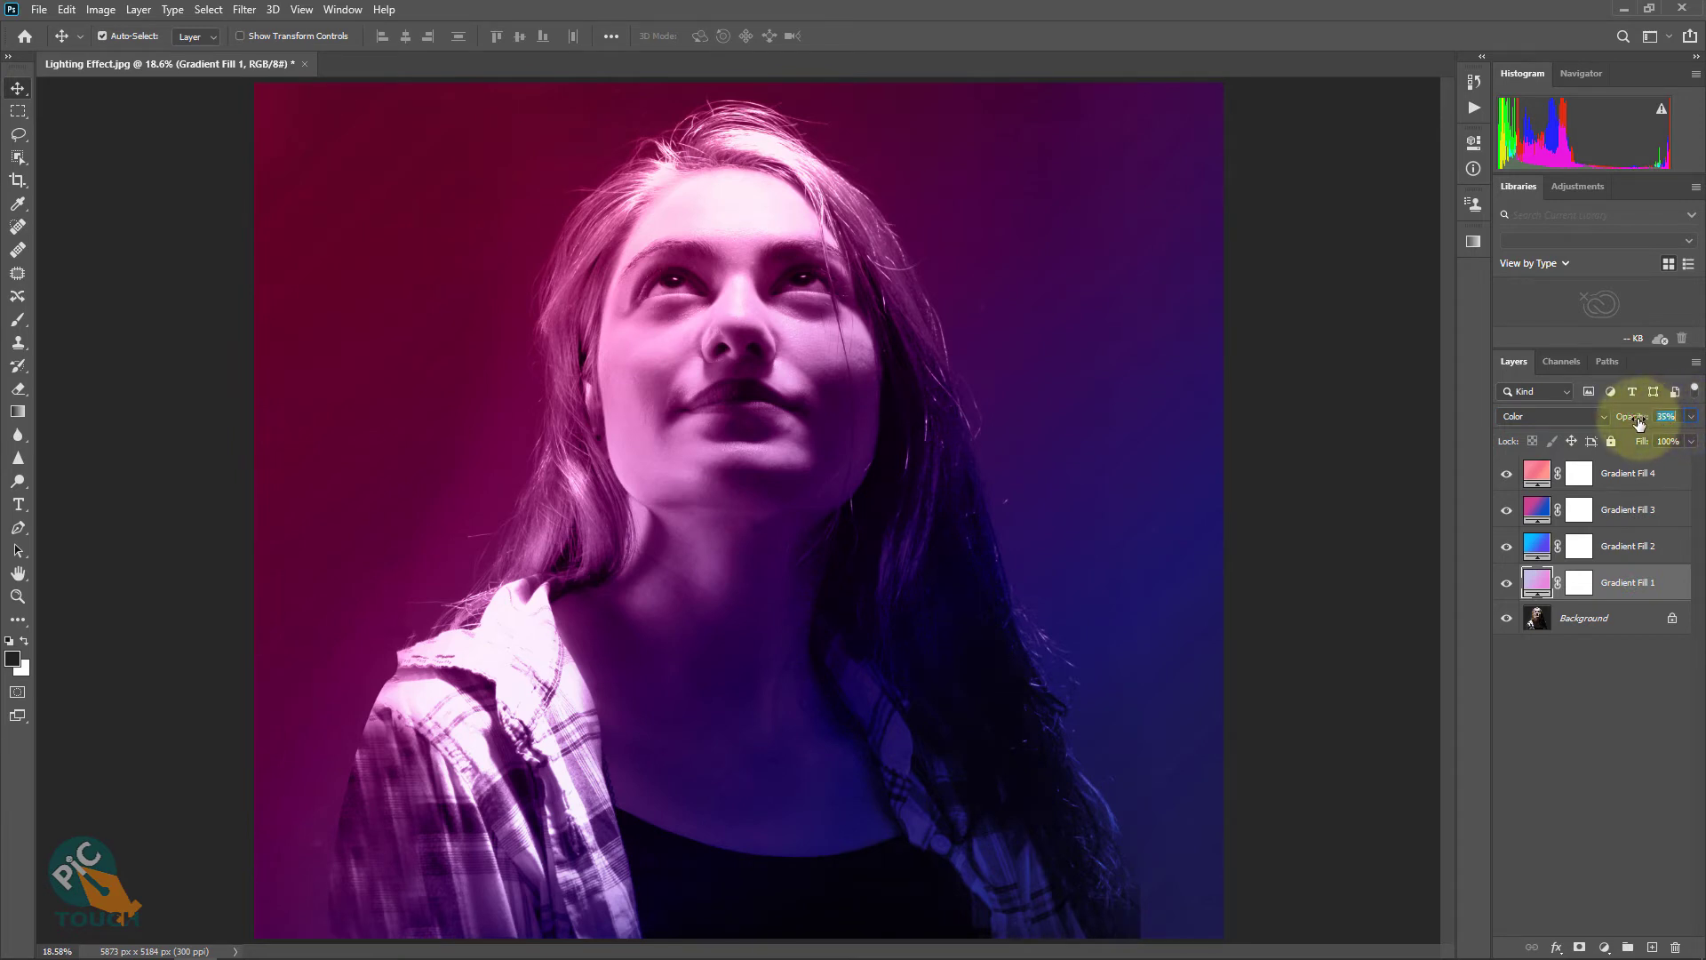
- Toggle the visibility of Gradient Fill 1 and Gradient Fill 4 to compare the image with and without each layer
left_click(1511, 583)
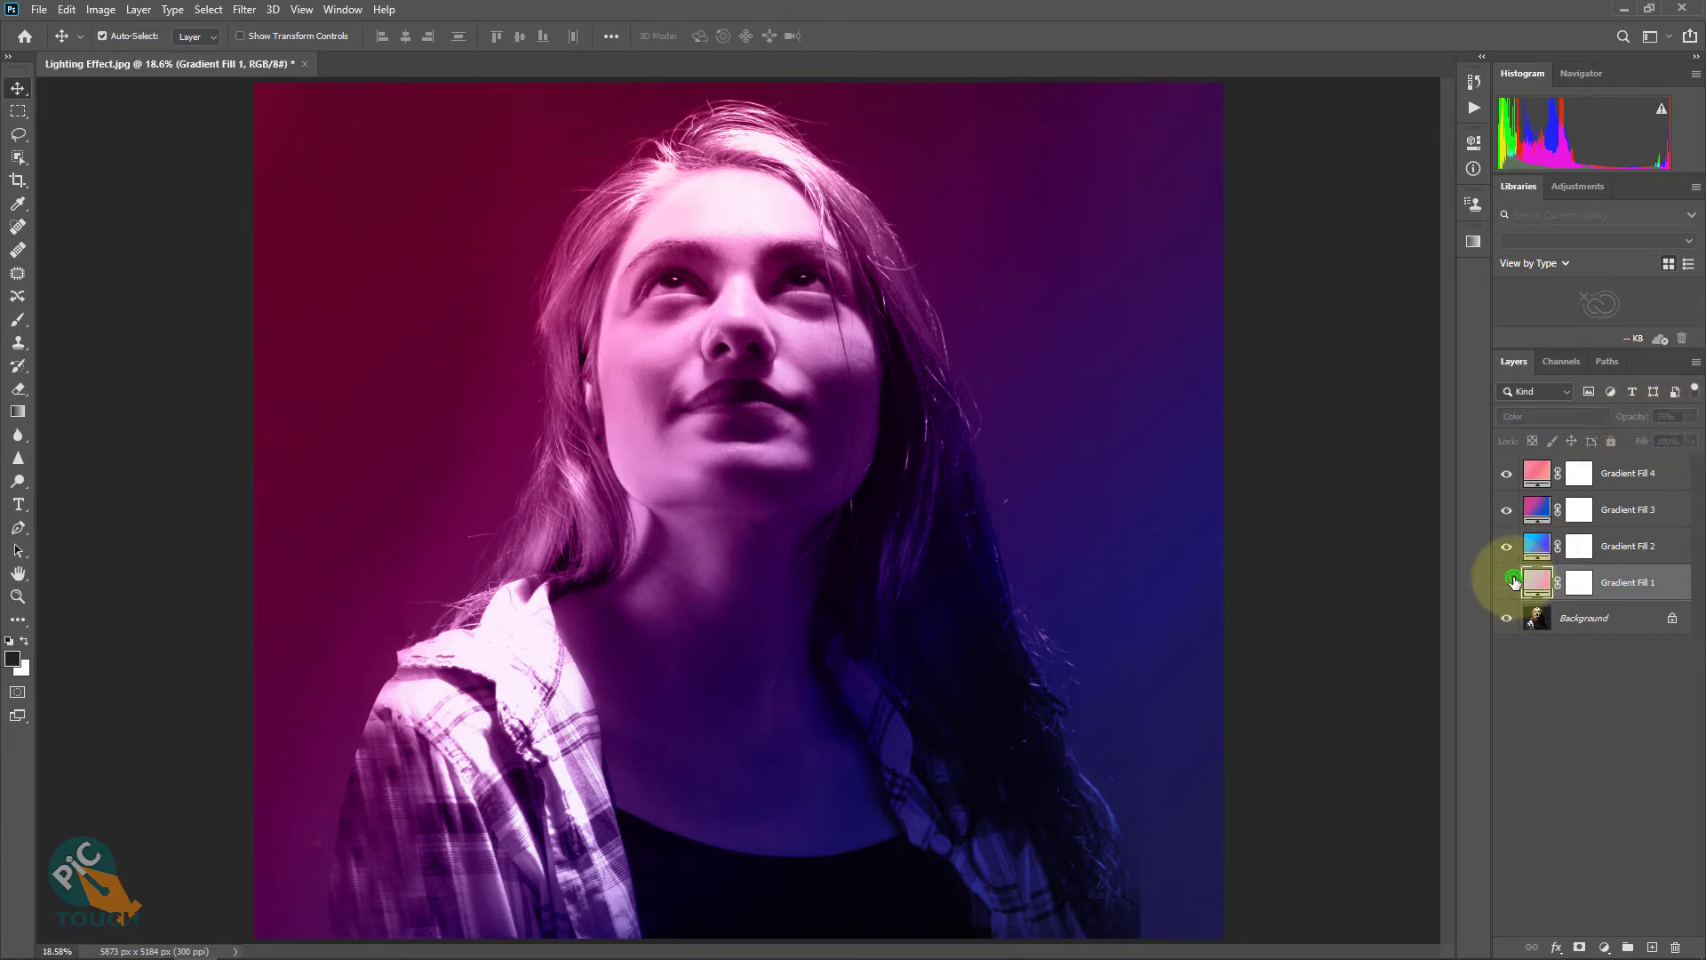
left_click(1511, 582)
left_click(1508, 511)
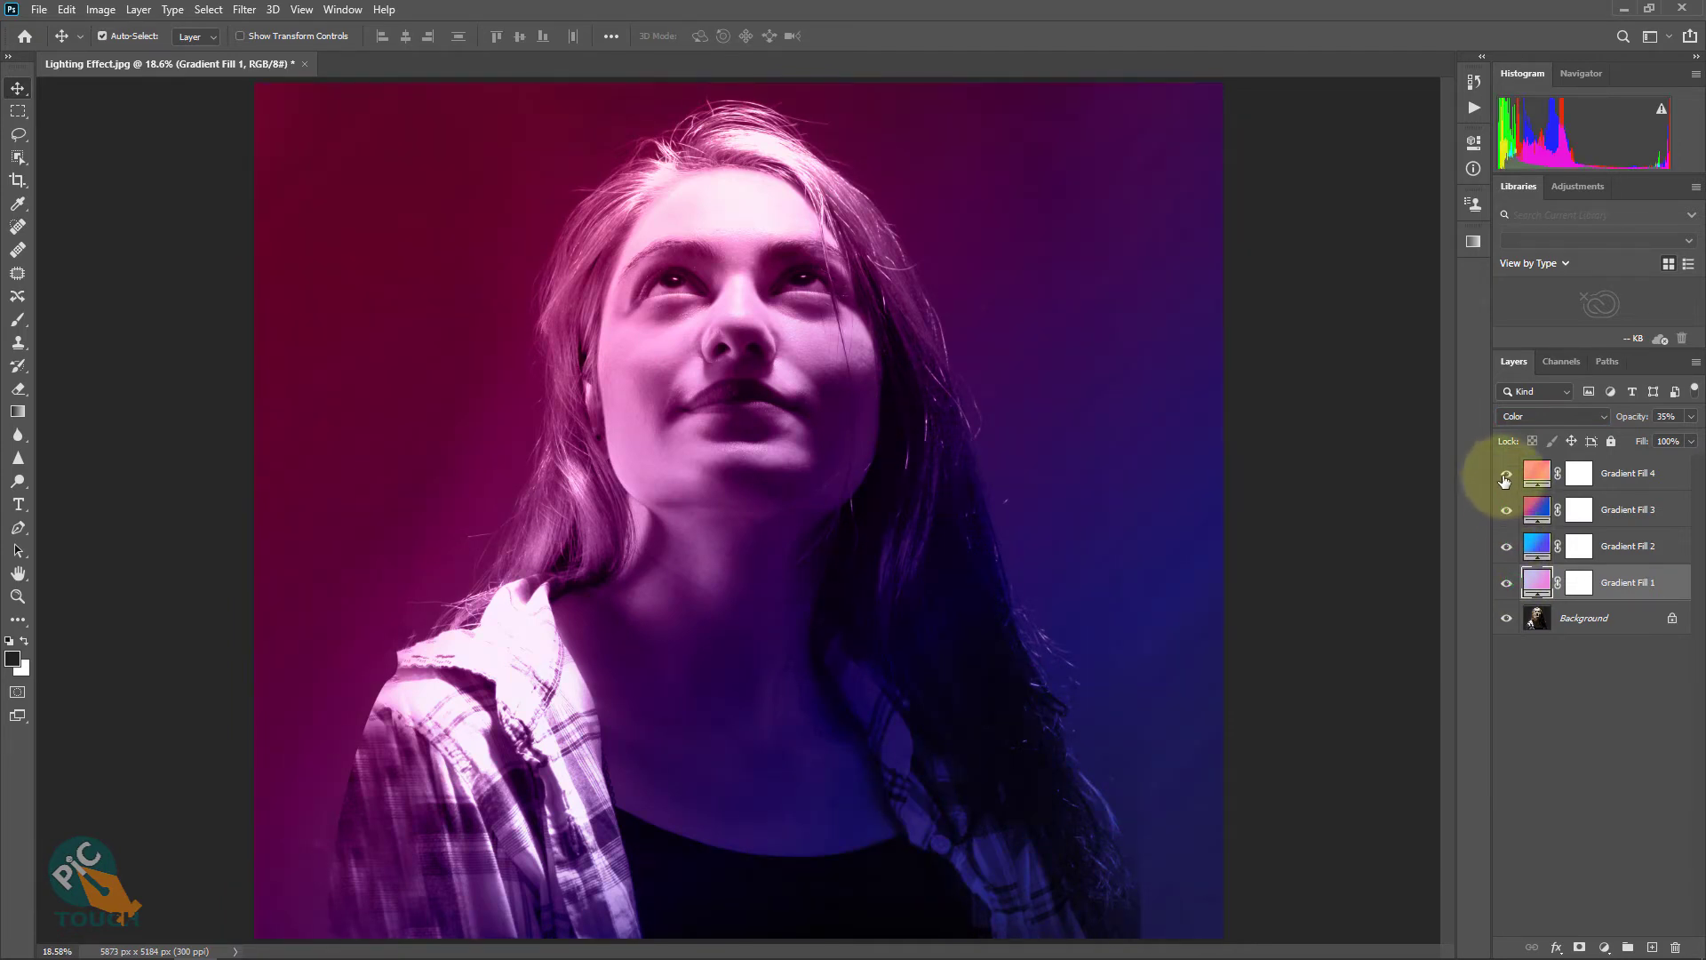
left_click(1504, 475)
left_click(1505, 477)
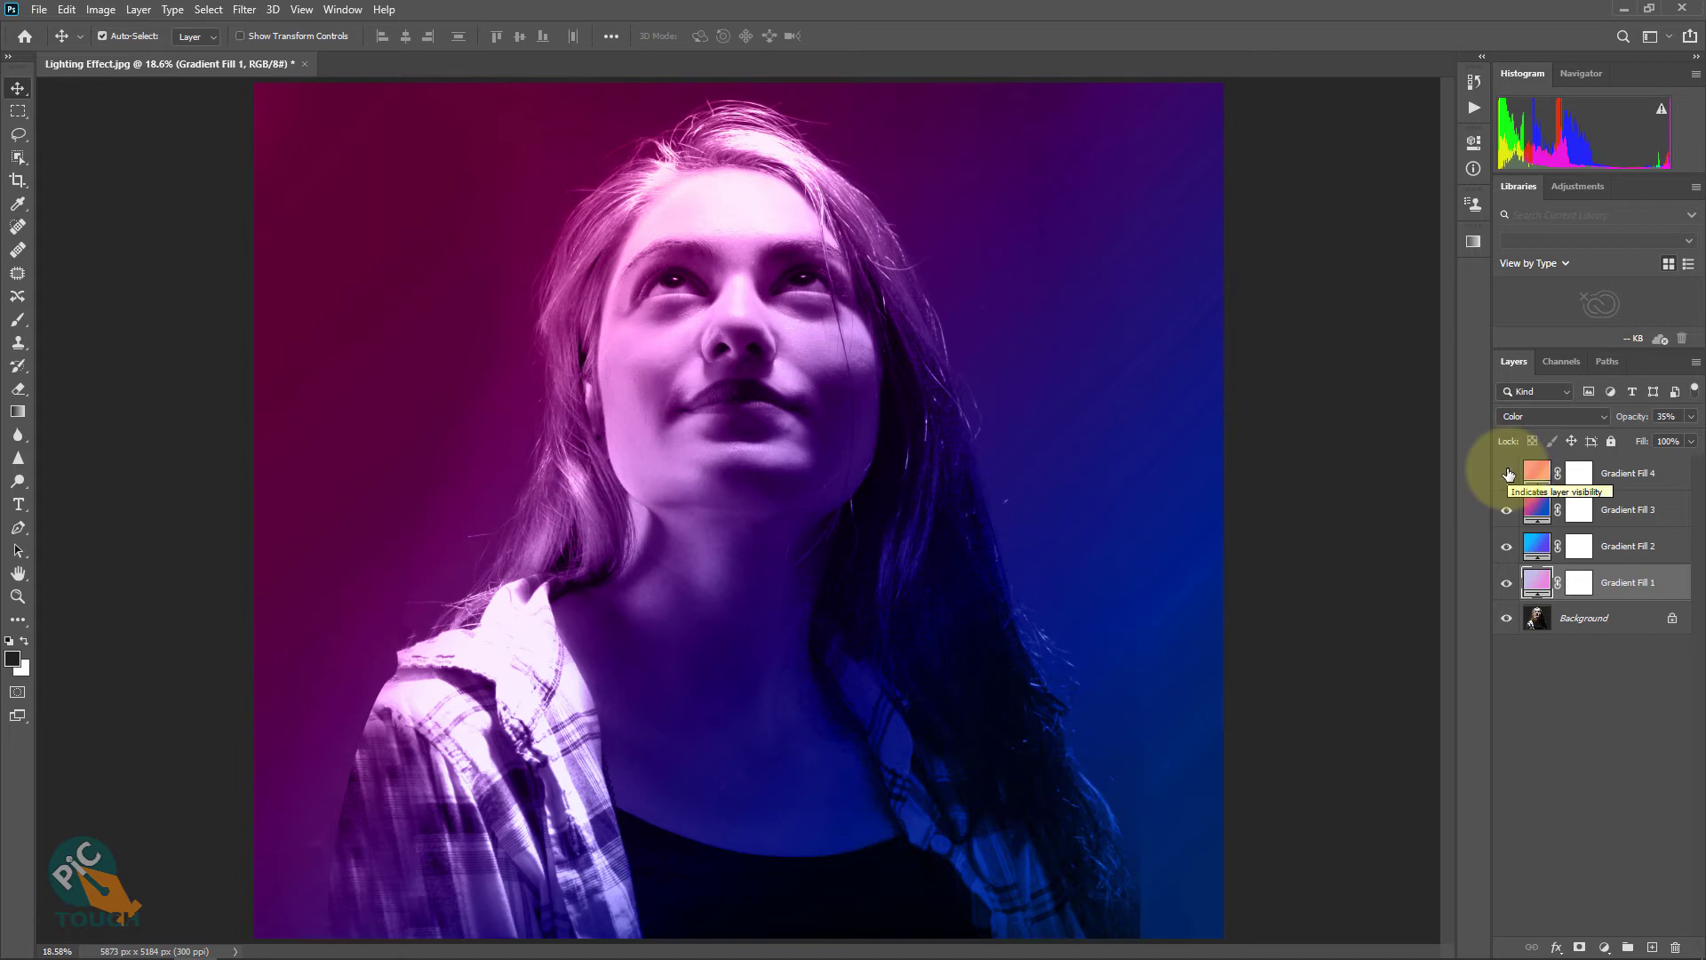
left_click(1507, 474)
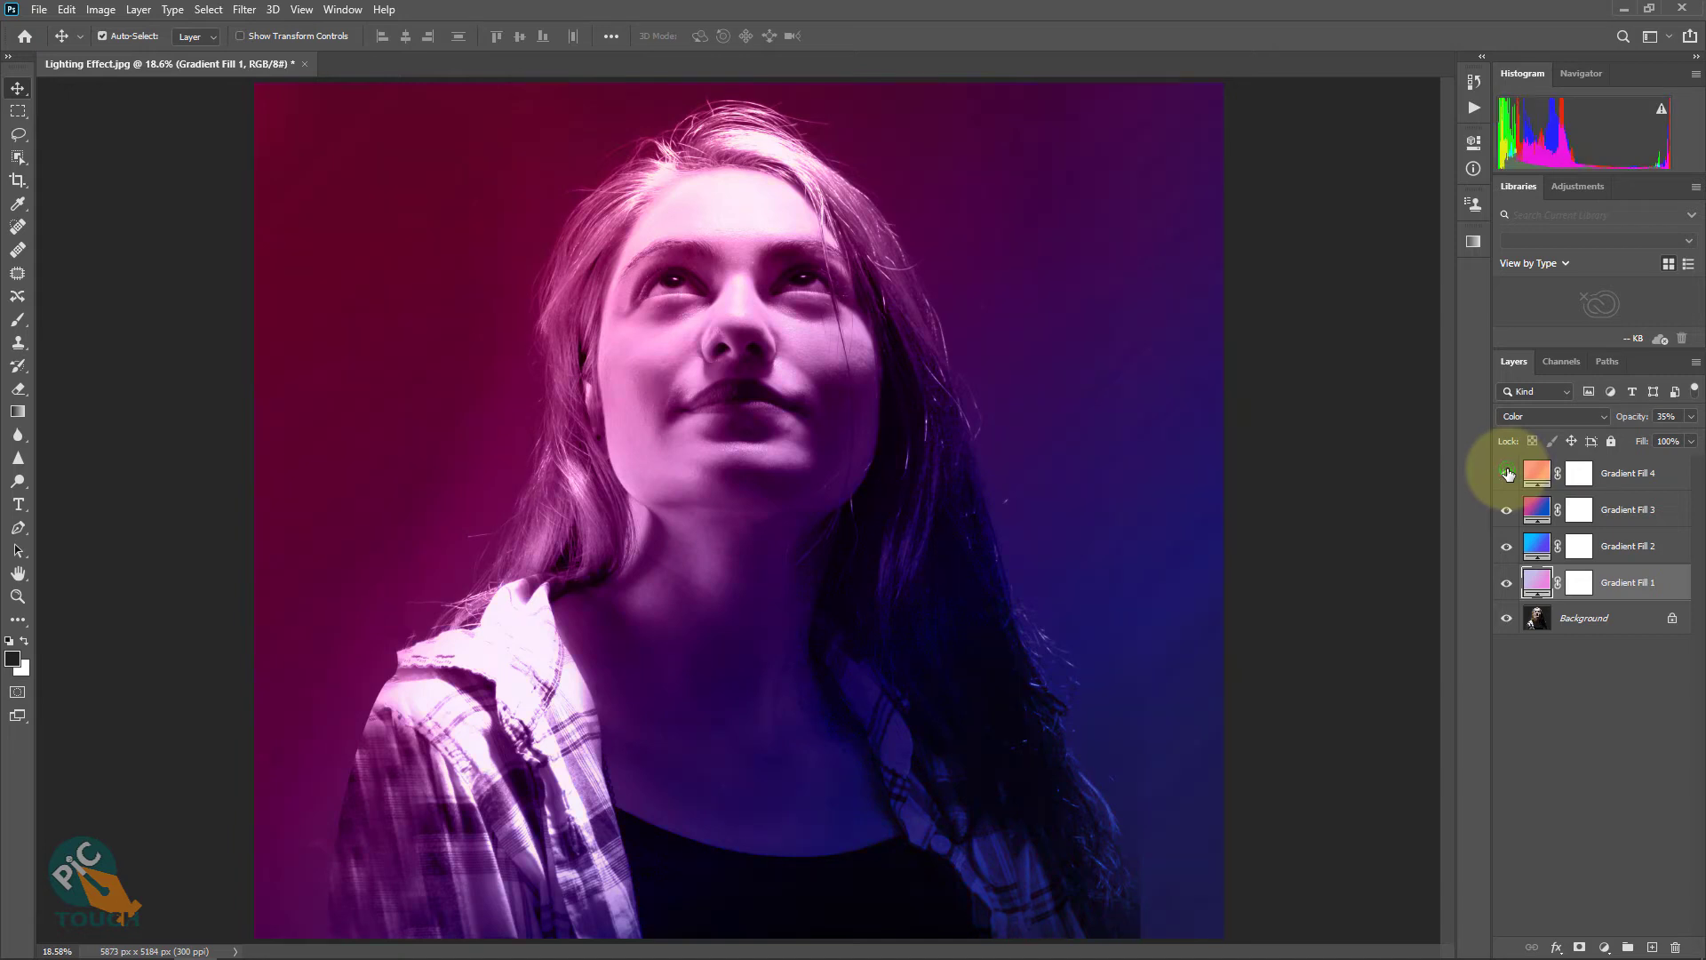
left_click(1509, 474)
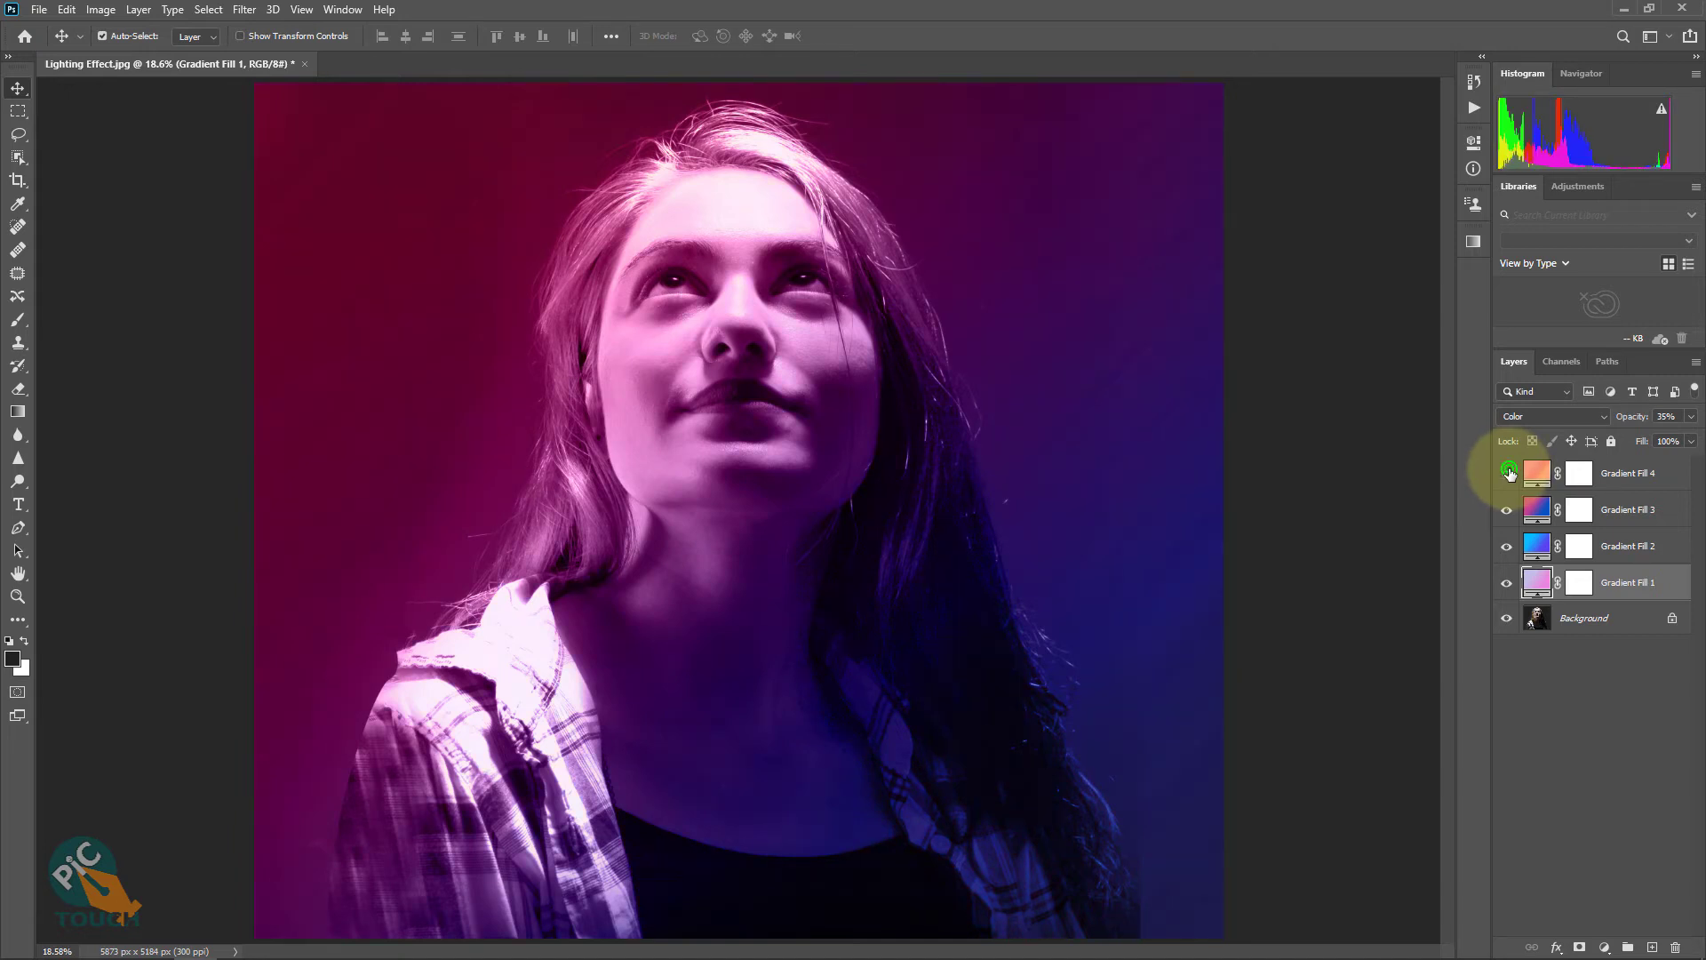
left_click(1509, 474)
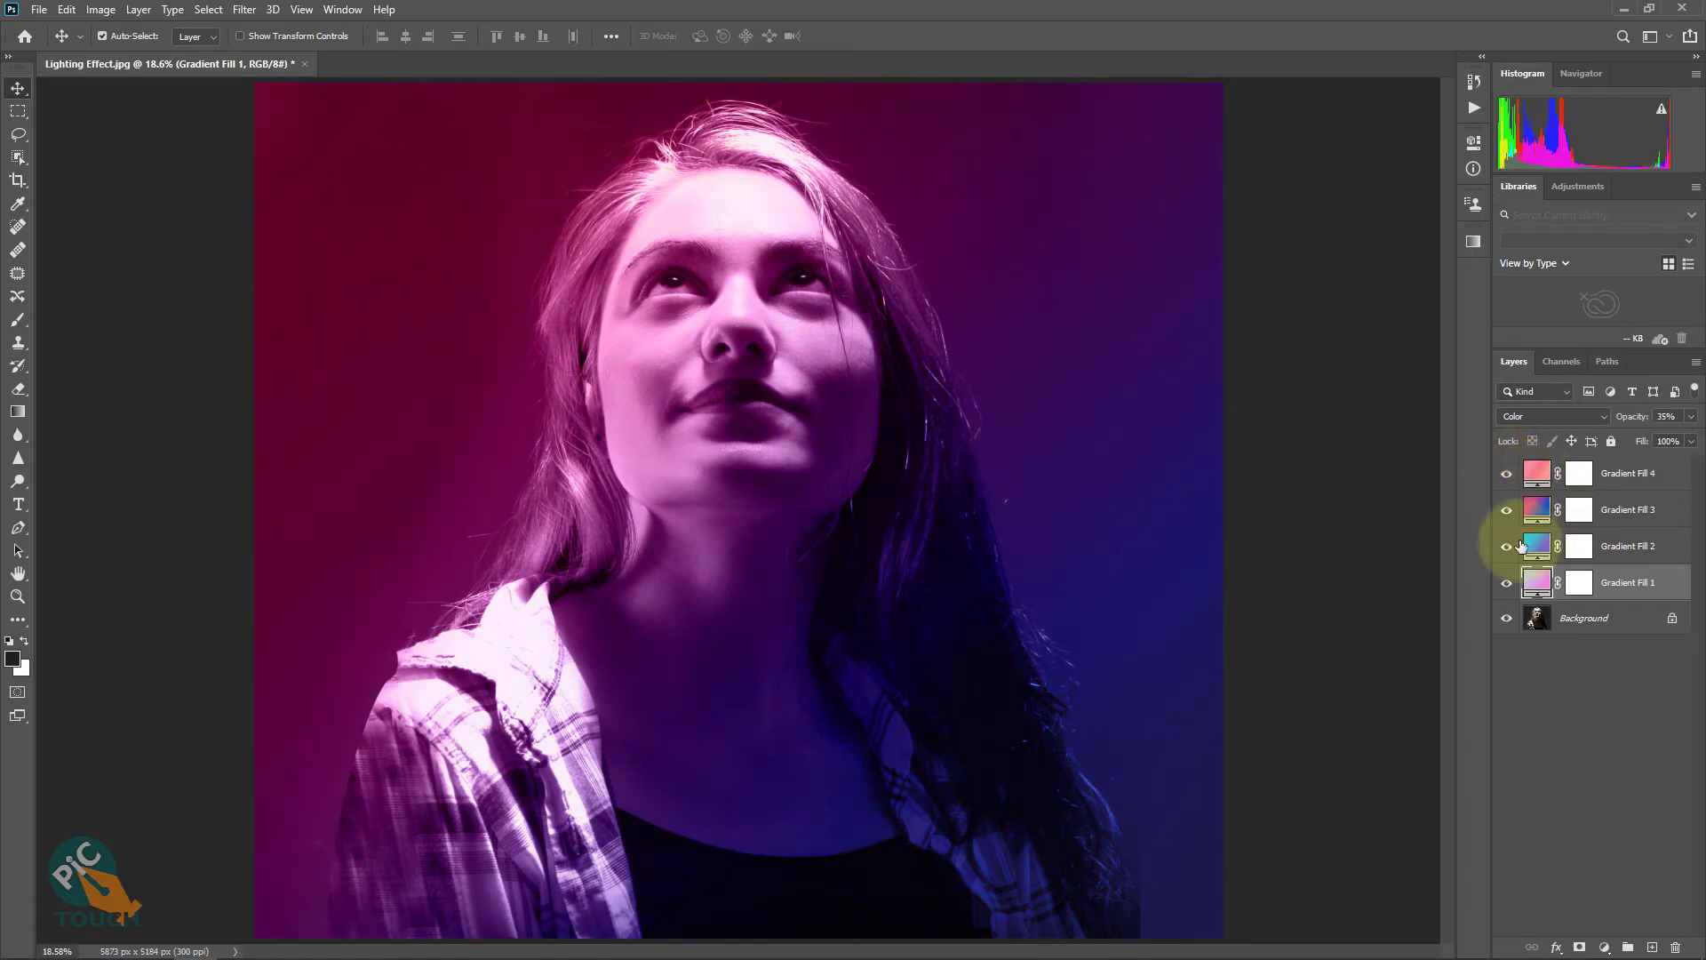
- Reduce the opacity of Gradient Fill 4 to 3%, keeping its Color blend mode
left_click(1627, 472)
left_click_drag(1637, 417, 1603, 423)
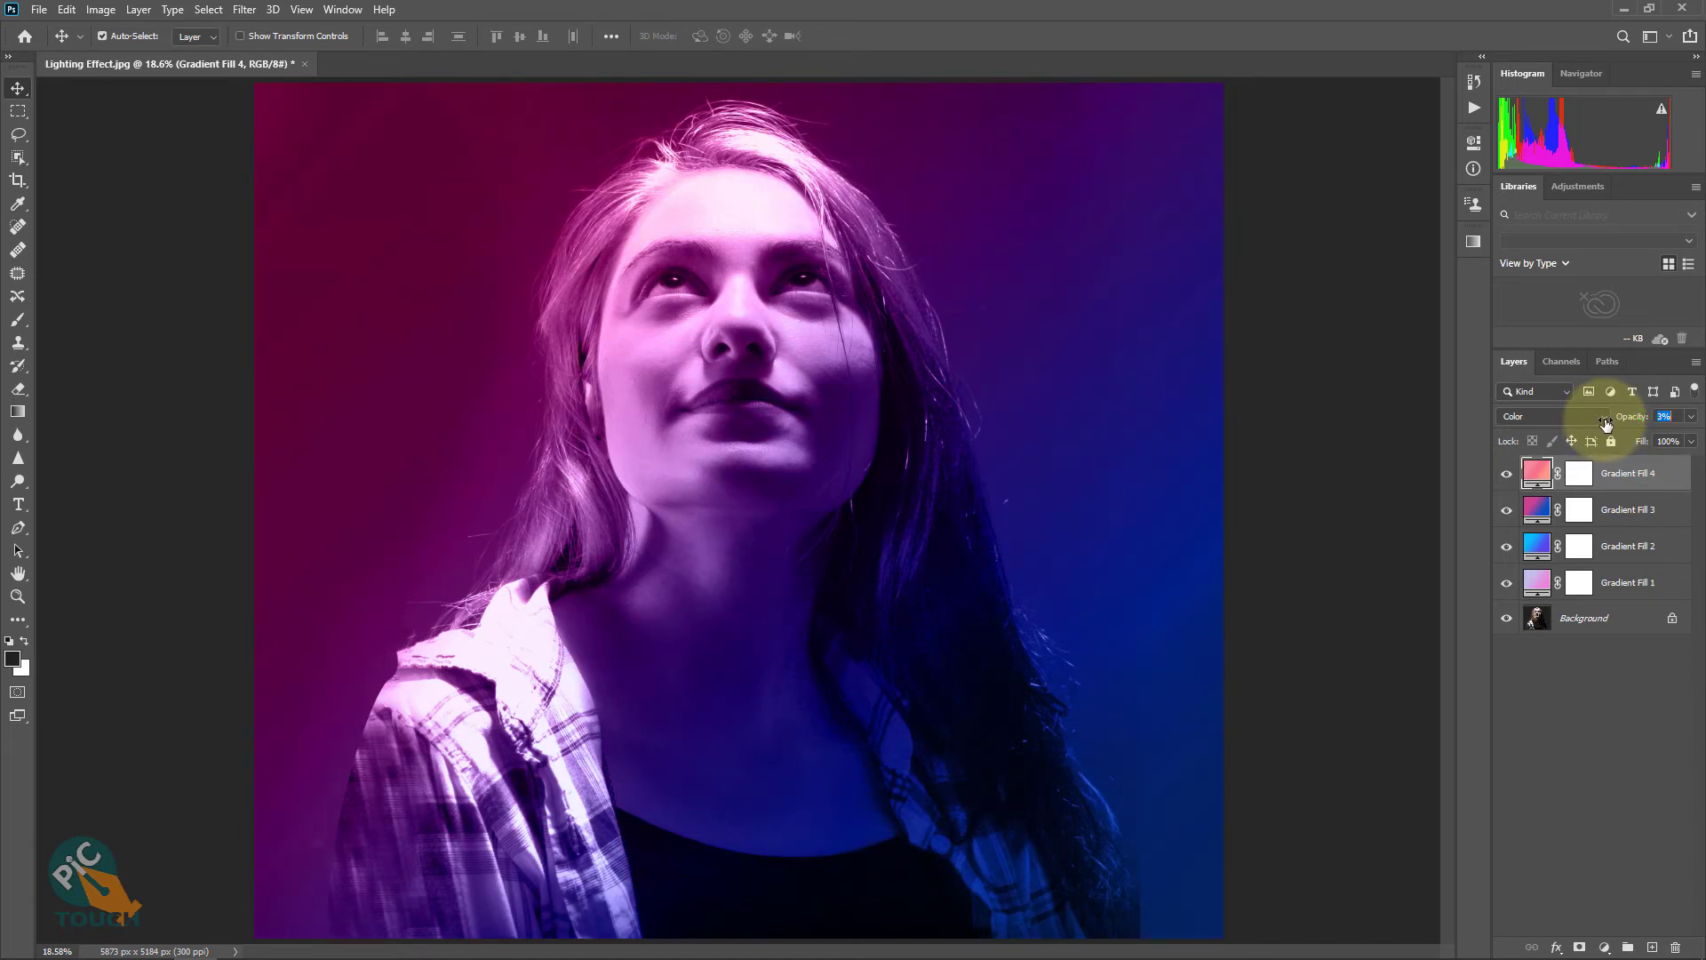
left_click_drag(1605, 424, 1600, 471)
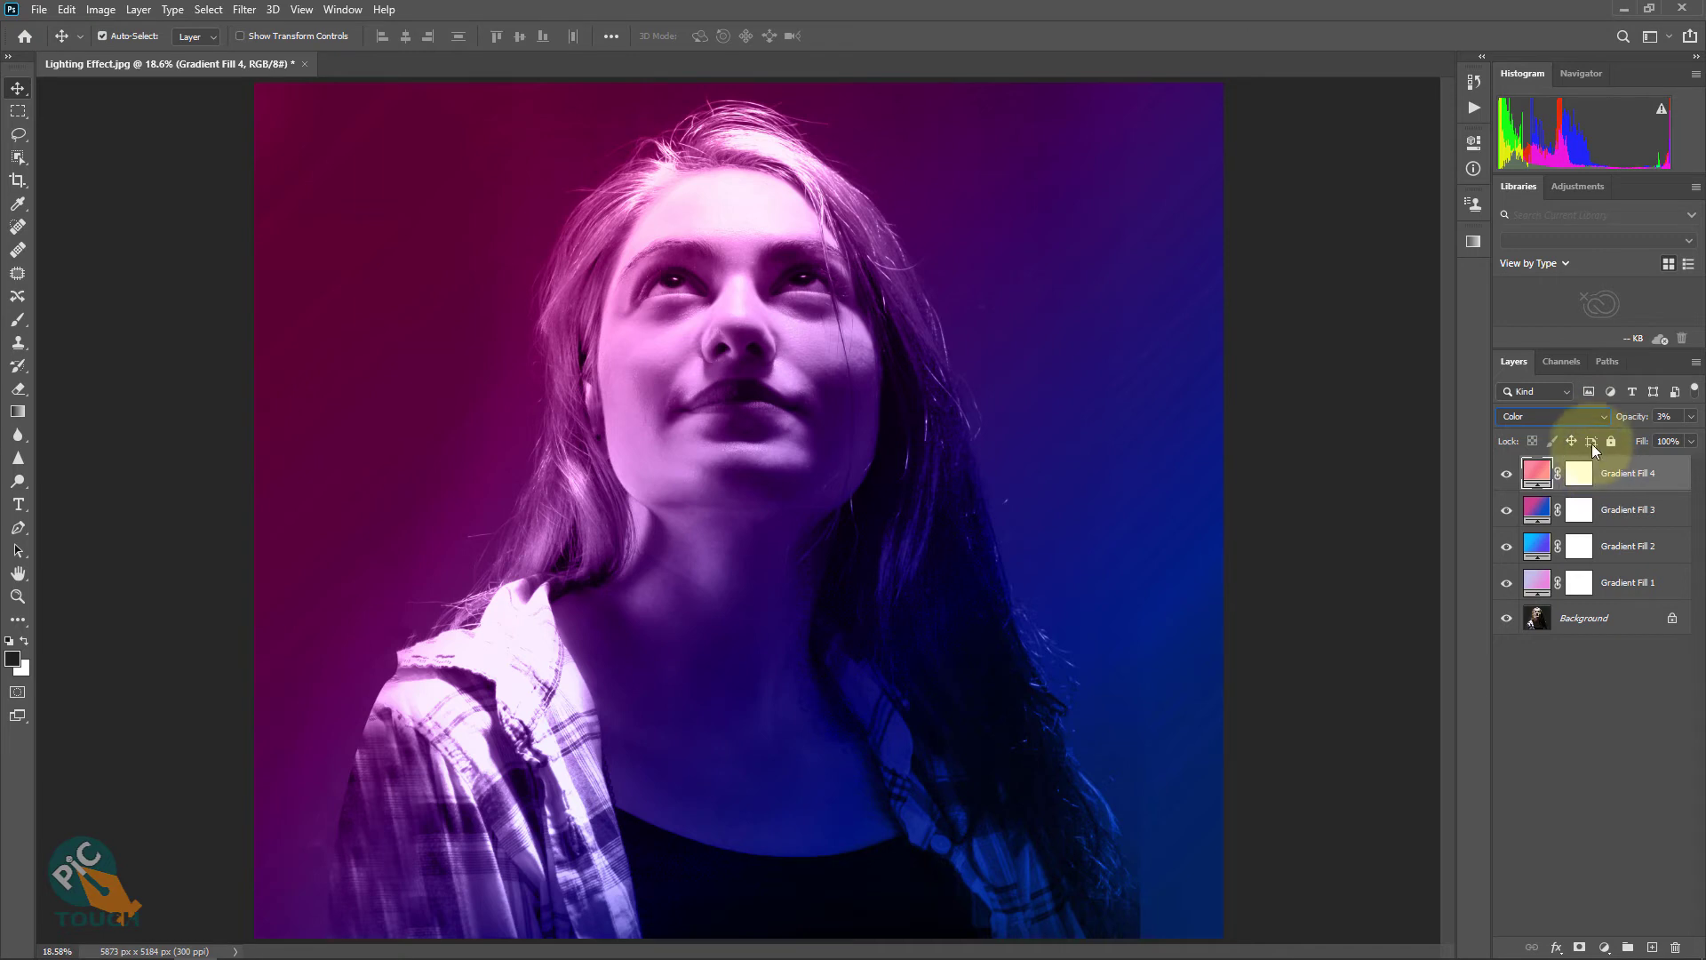
left_click(1585, 416)
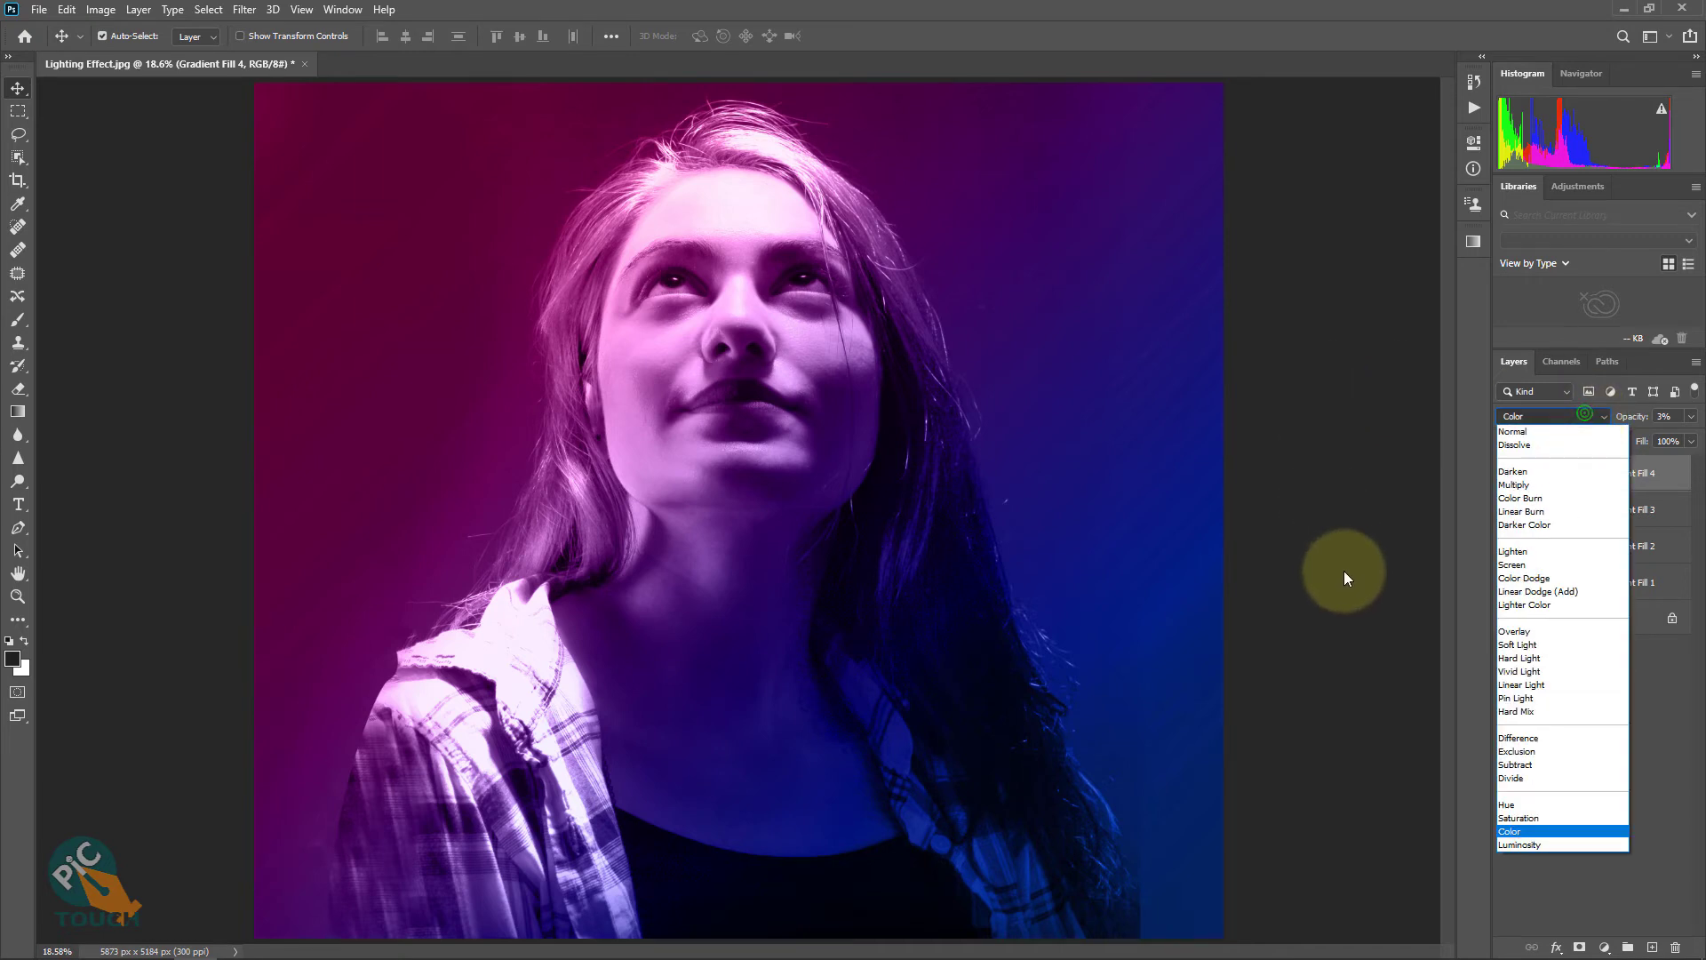
left_click(1491, 569)
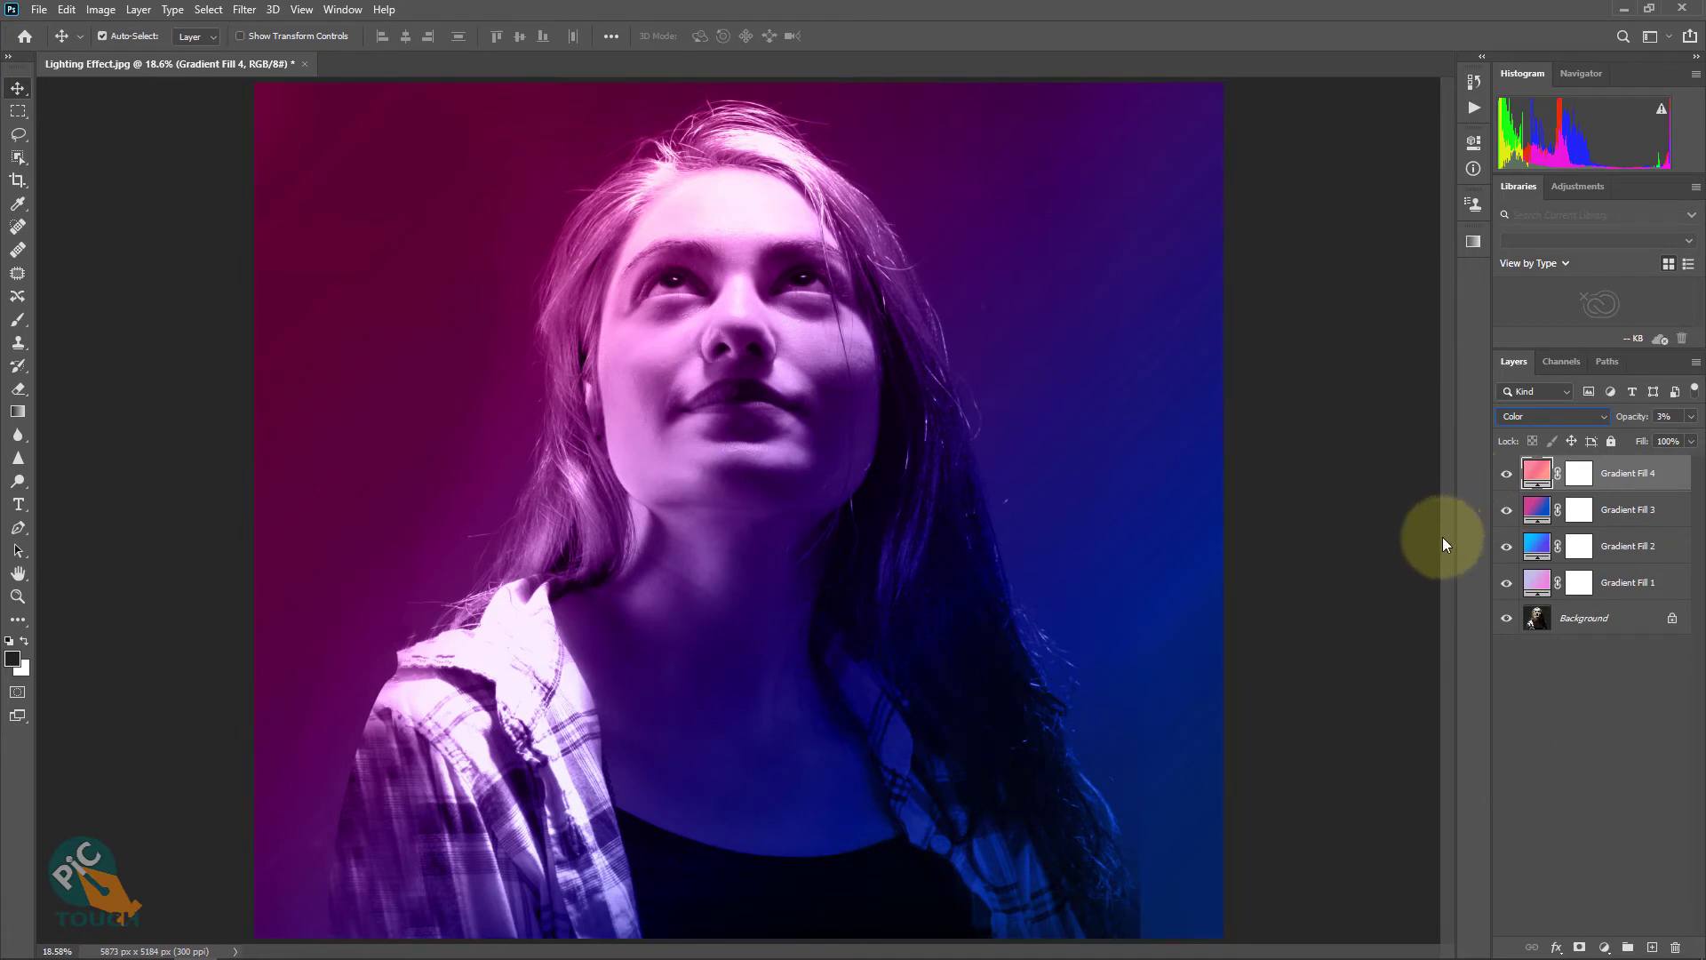
- Add a Curves adjustment layer above the gradient fills and pull the RGB curve's midtones down at input 130 to darken the image
left_click(1604, 947)
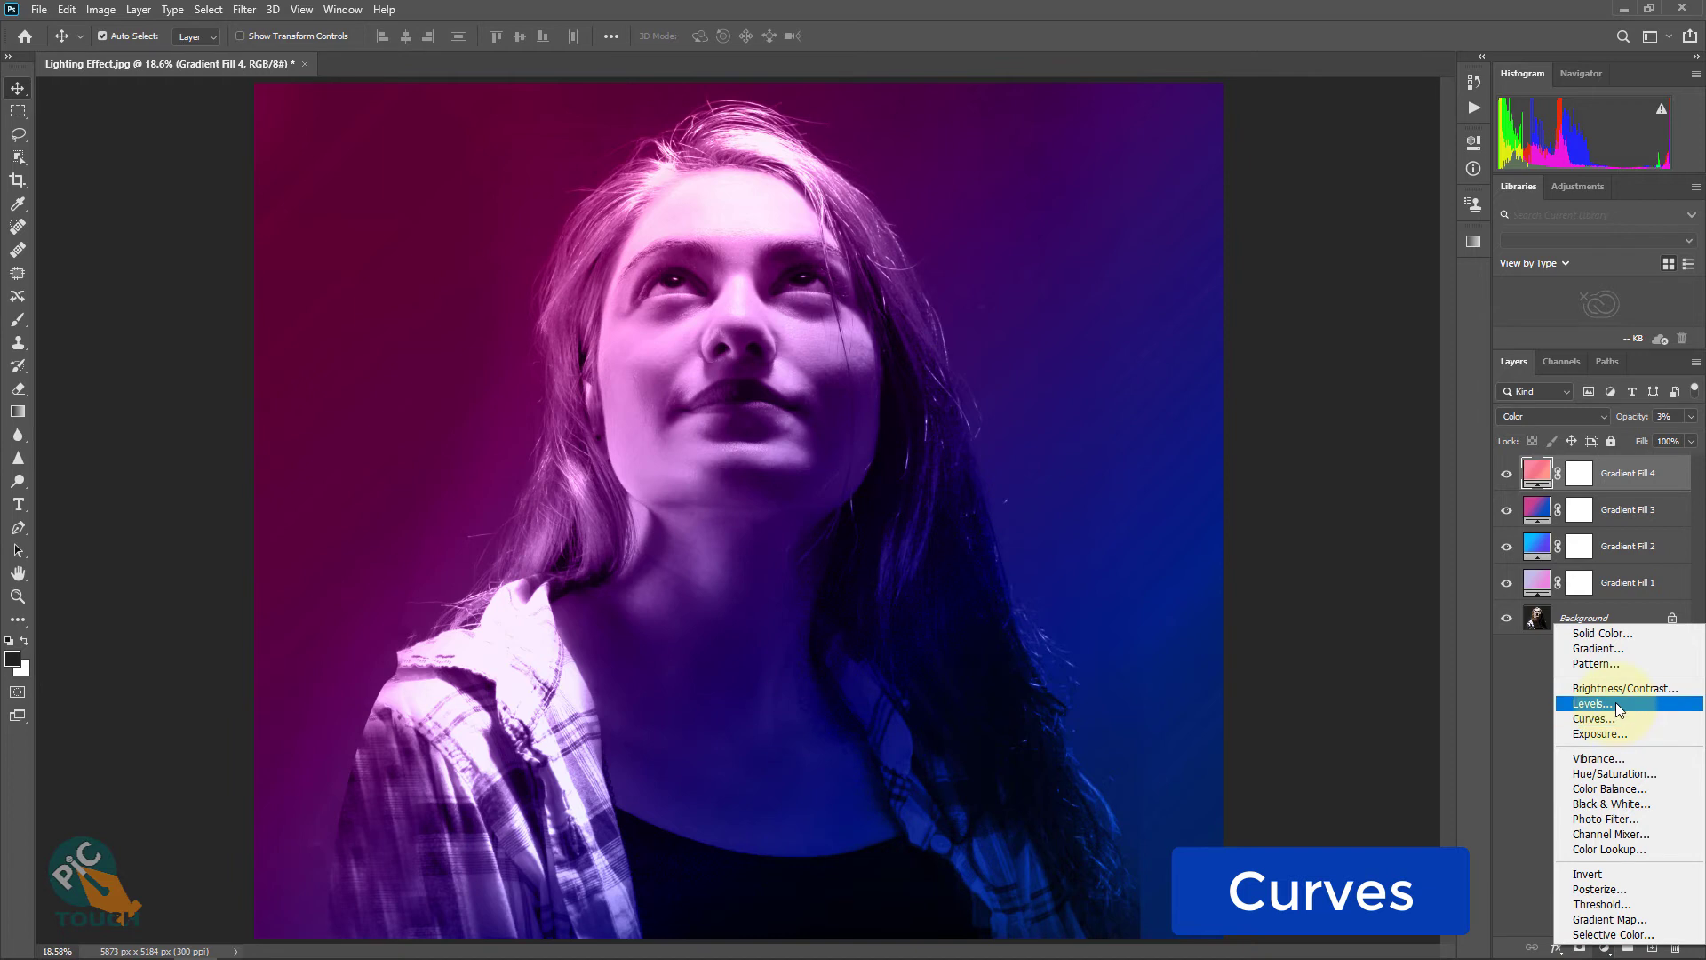
left_click(1631, 727)
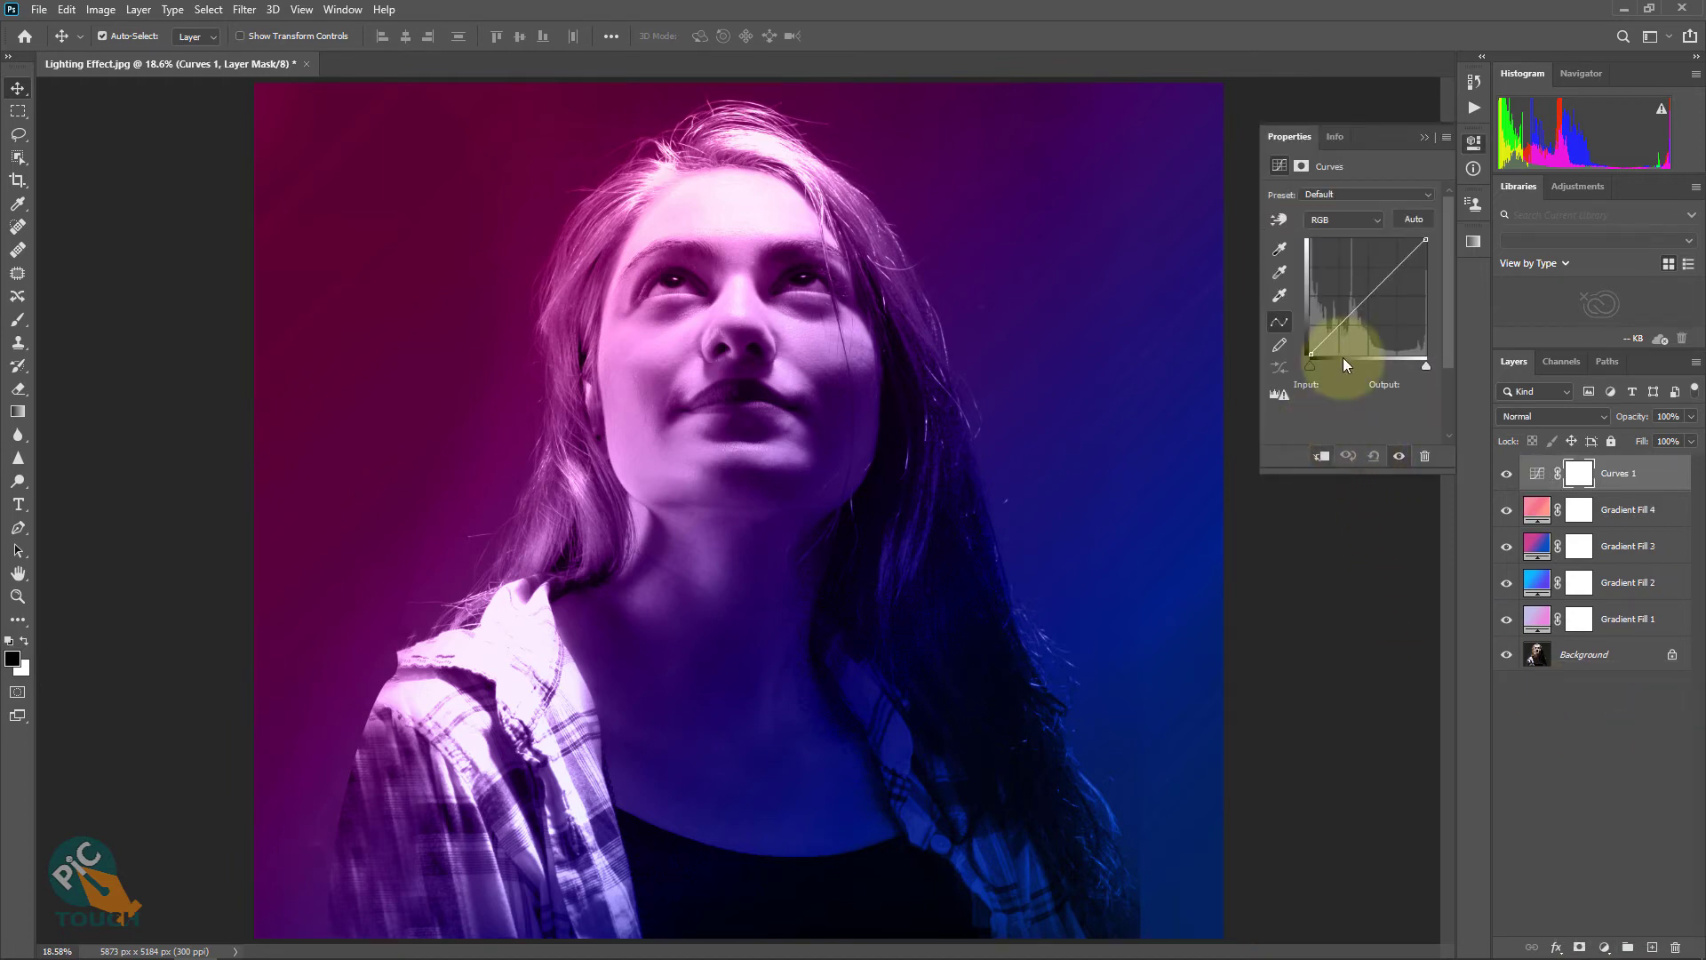
left_click(1371, 294)
left_click_drag(1371, 294, 1379, 311)
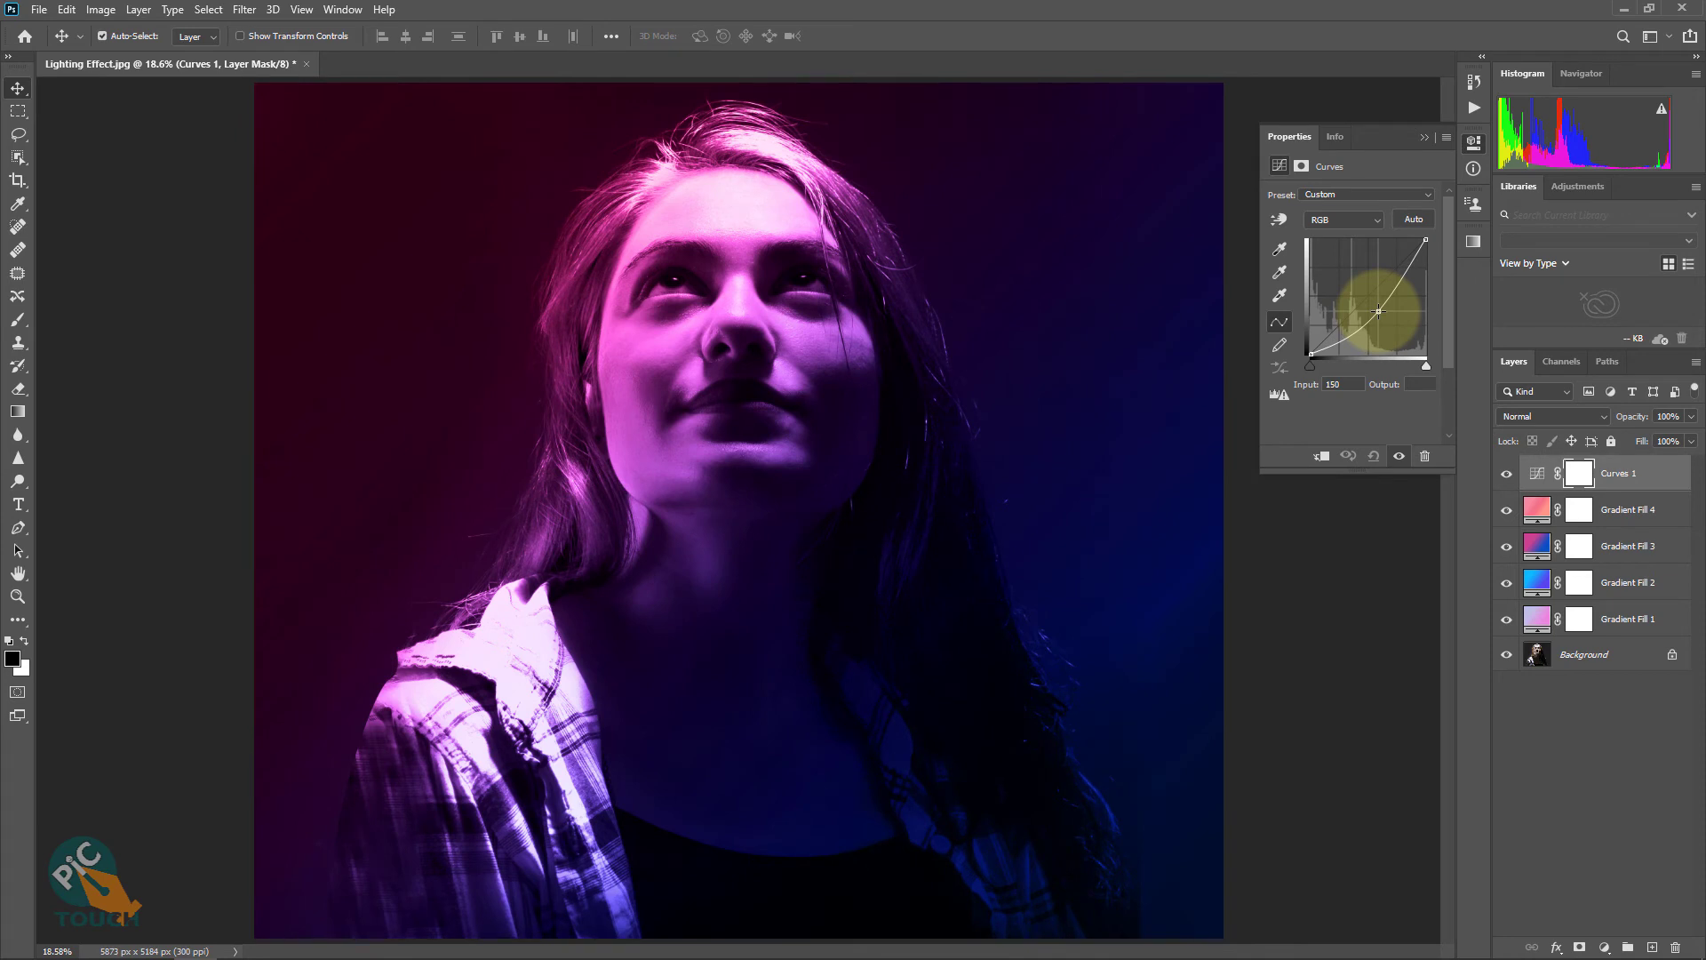
left_click_drag(1378, 310, 1369, 307)
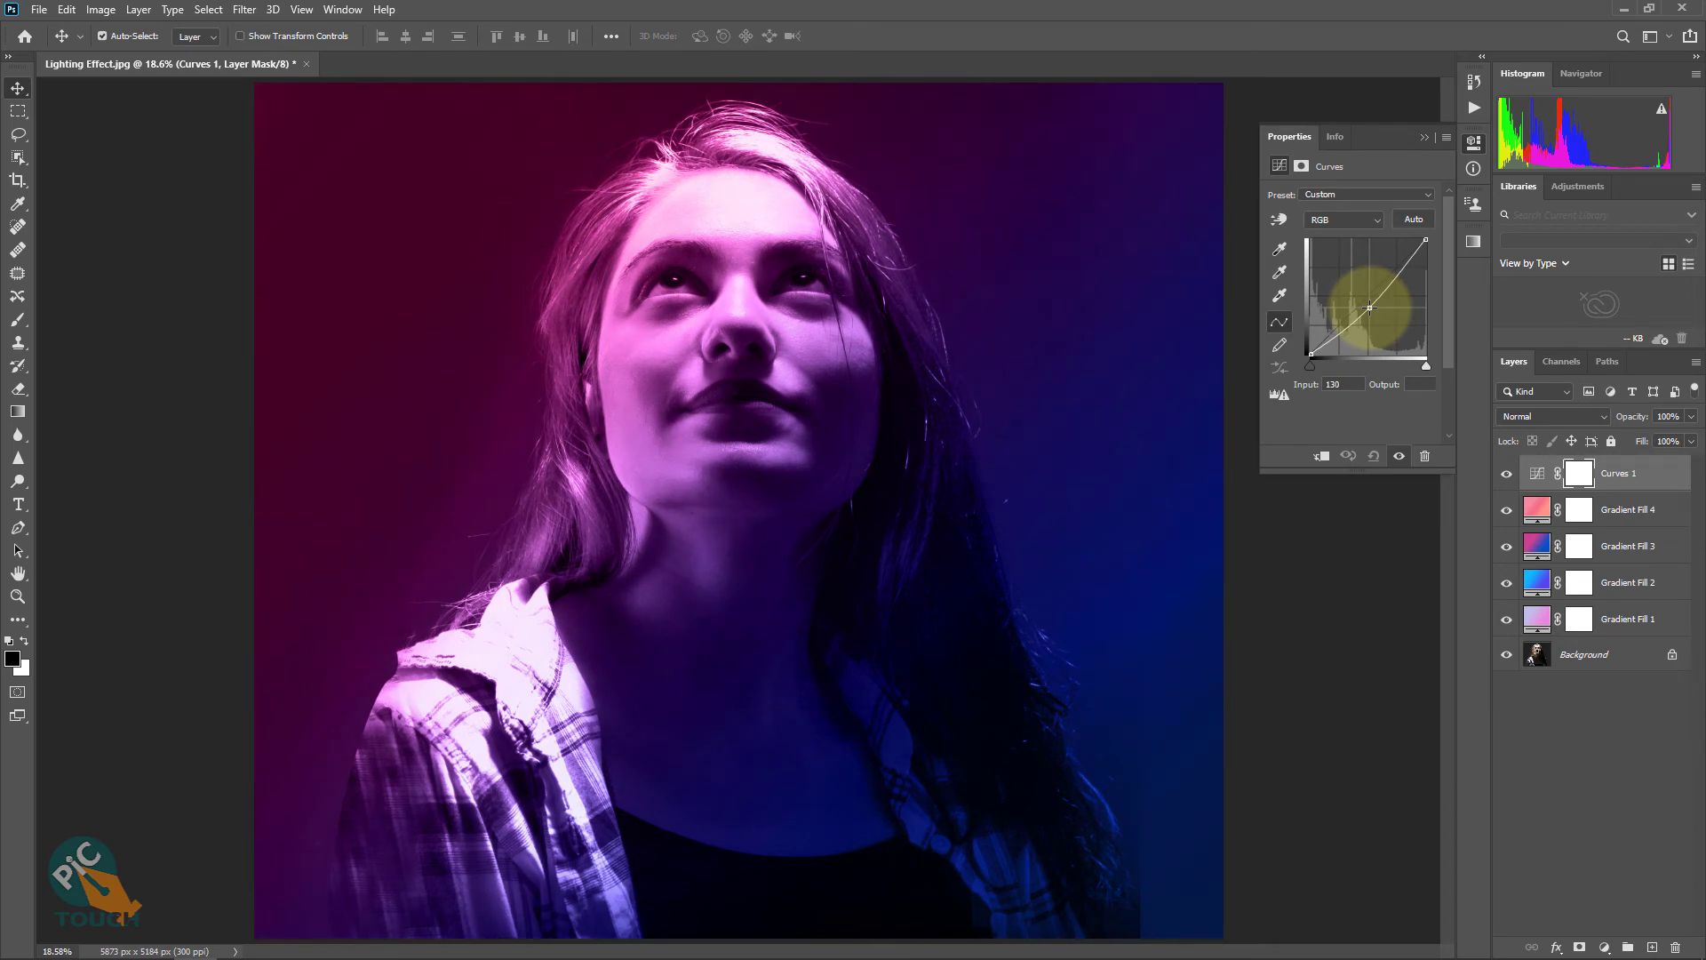
left_click(1423, 138)
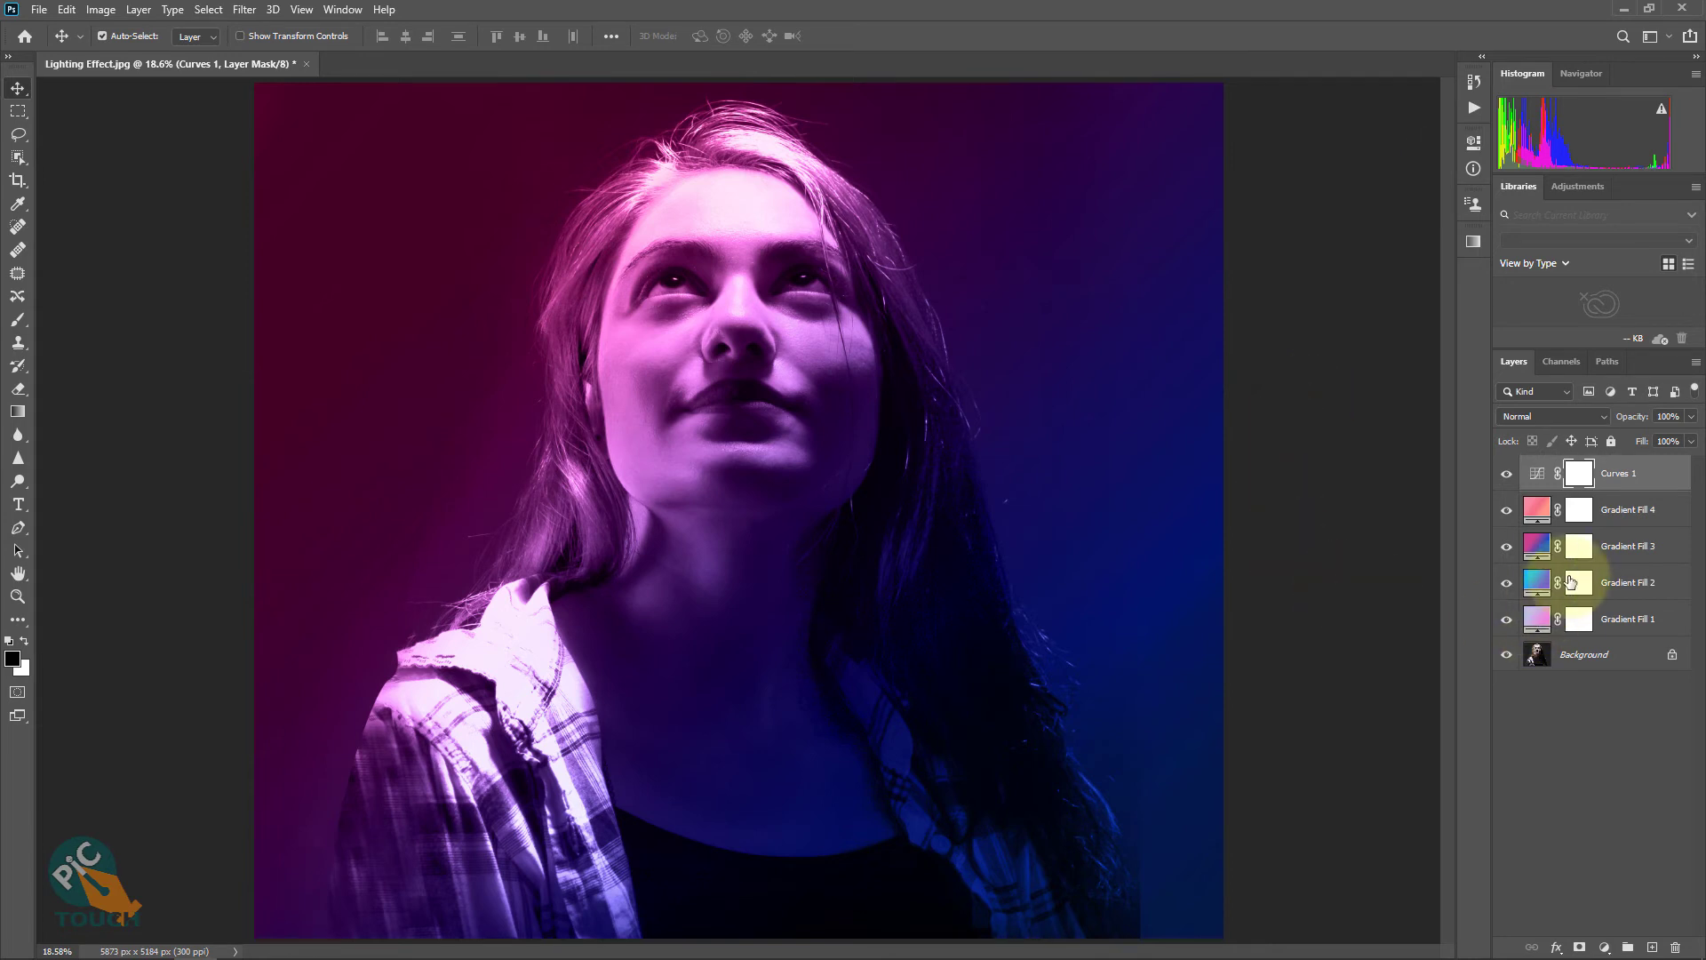
- Add a Brightness/Contrast adjustment layer above Curves 1 and raise its contrast to 86
left_click(1648, 477)
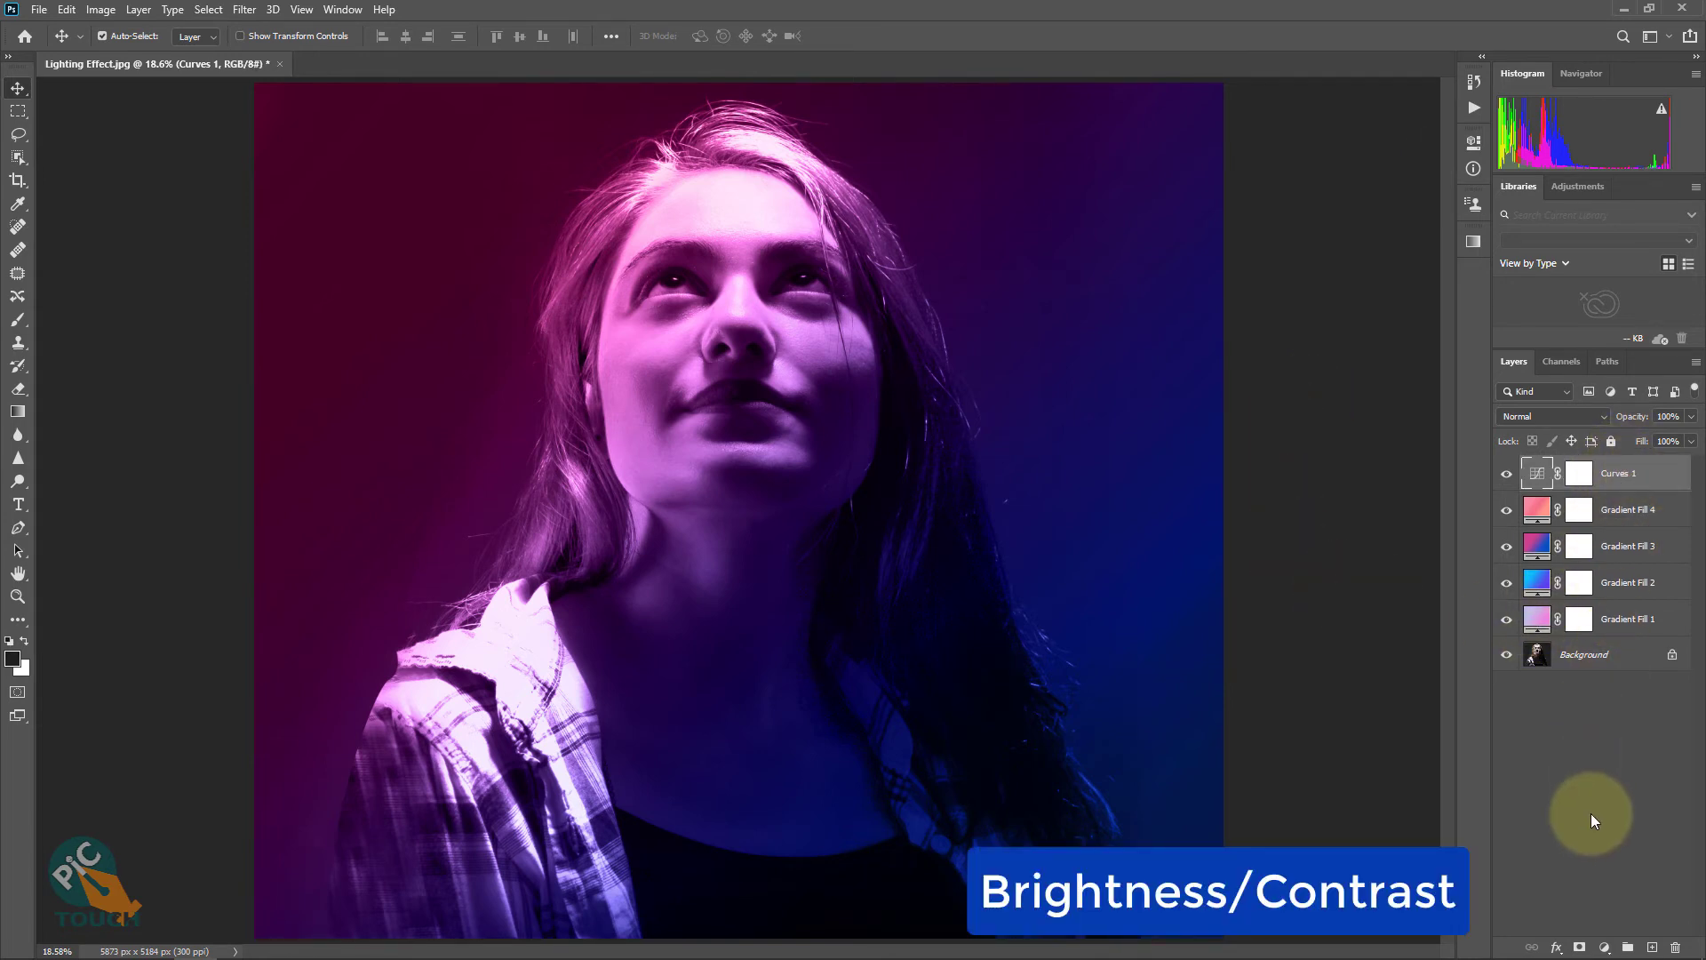
left_click(1605, 948)
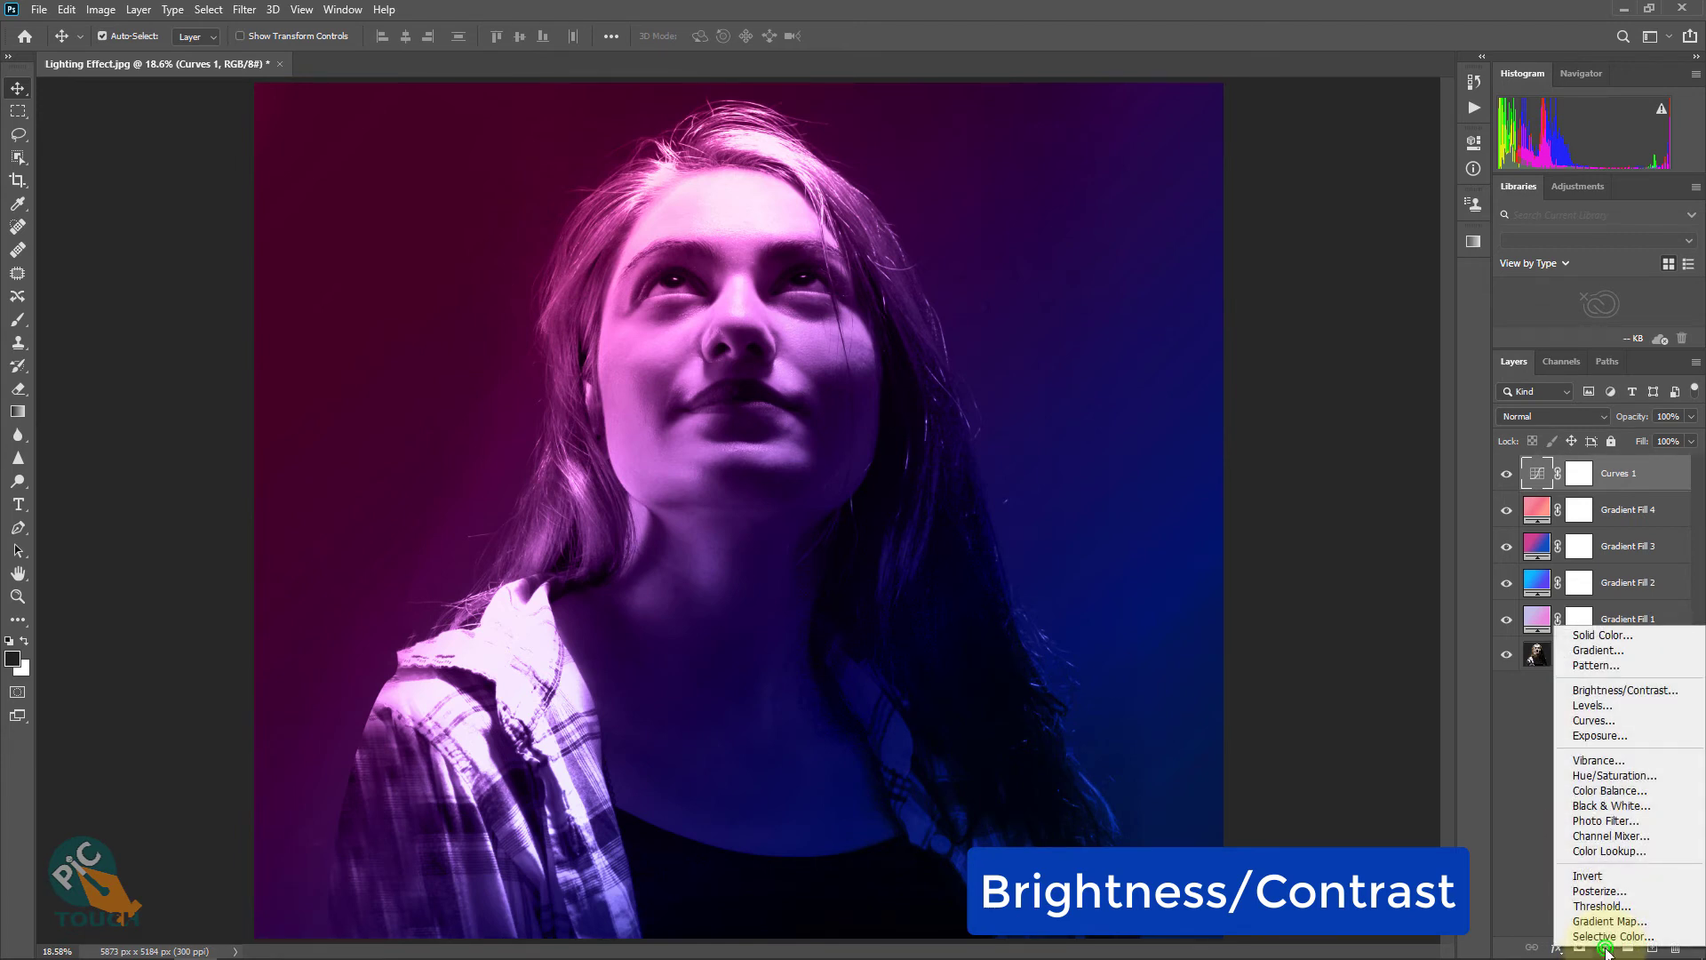
left_click(1630, 690)
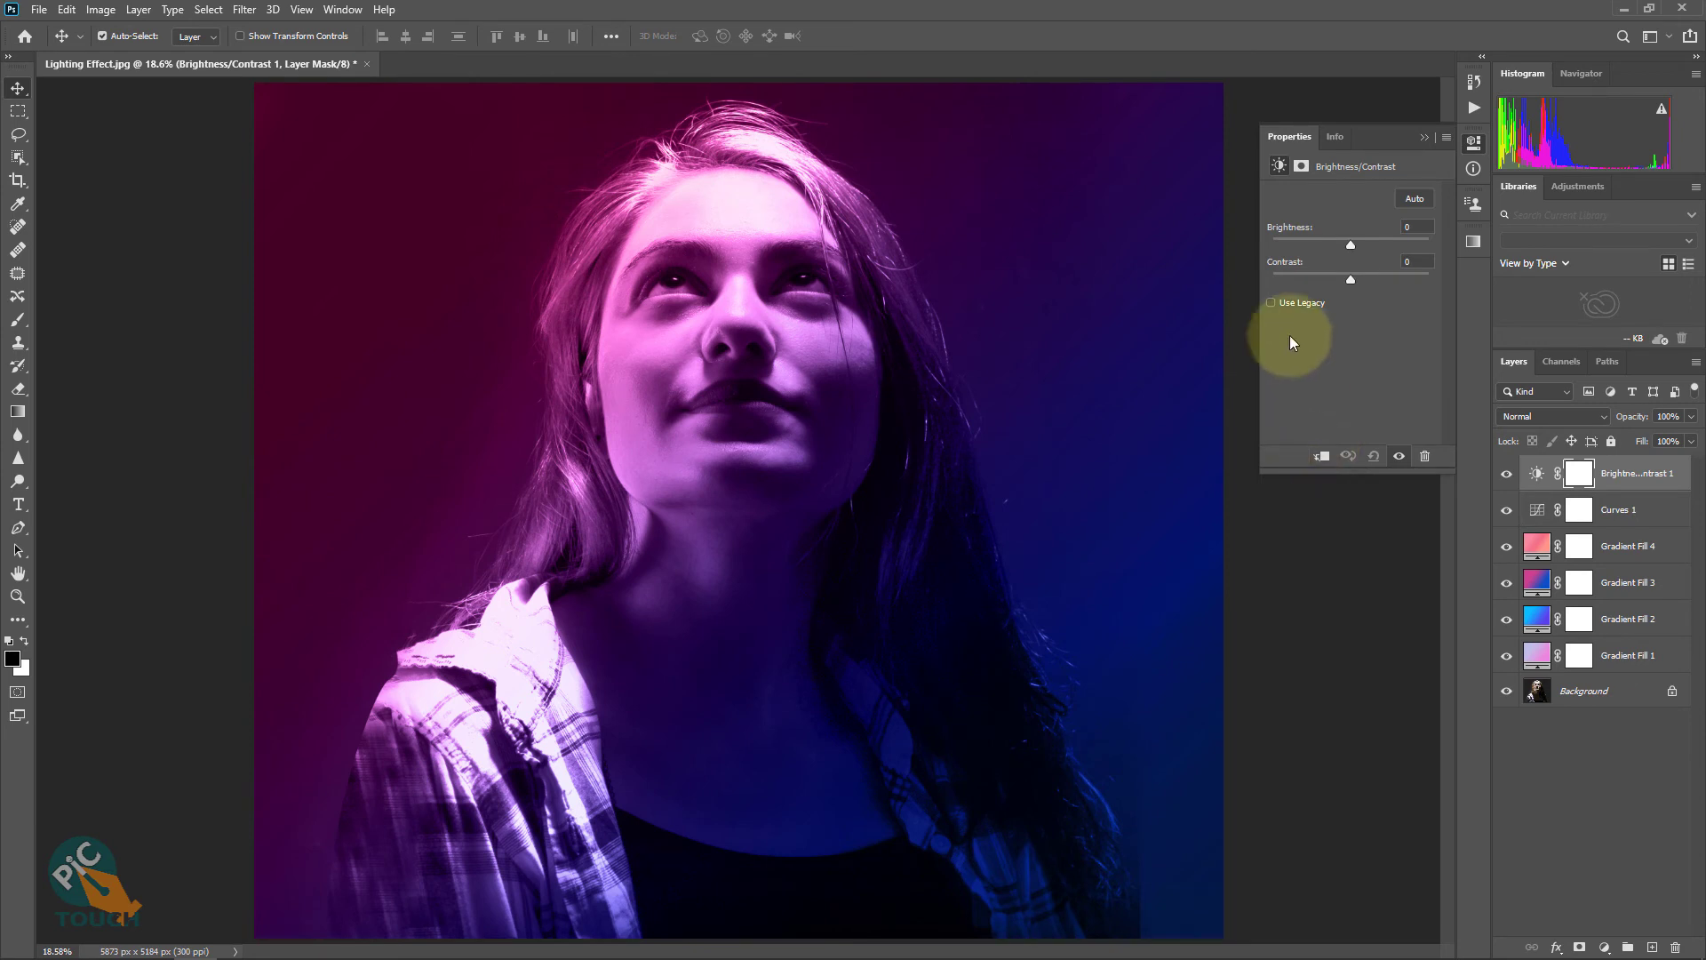
left_click_drag(1282, 266, 1359, 256)
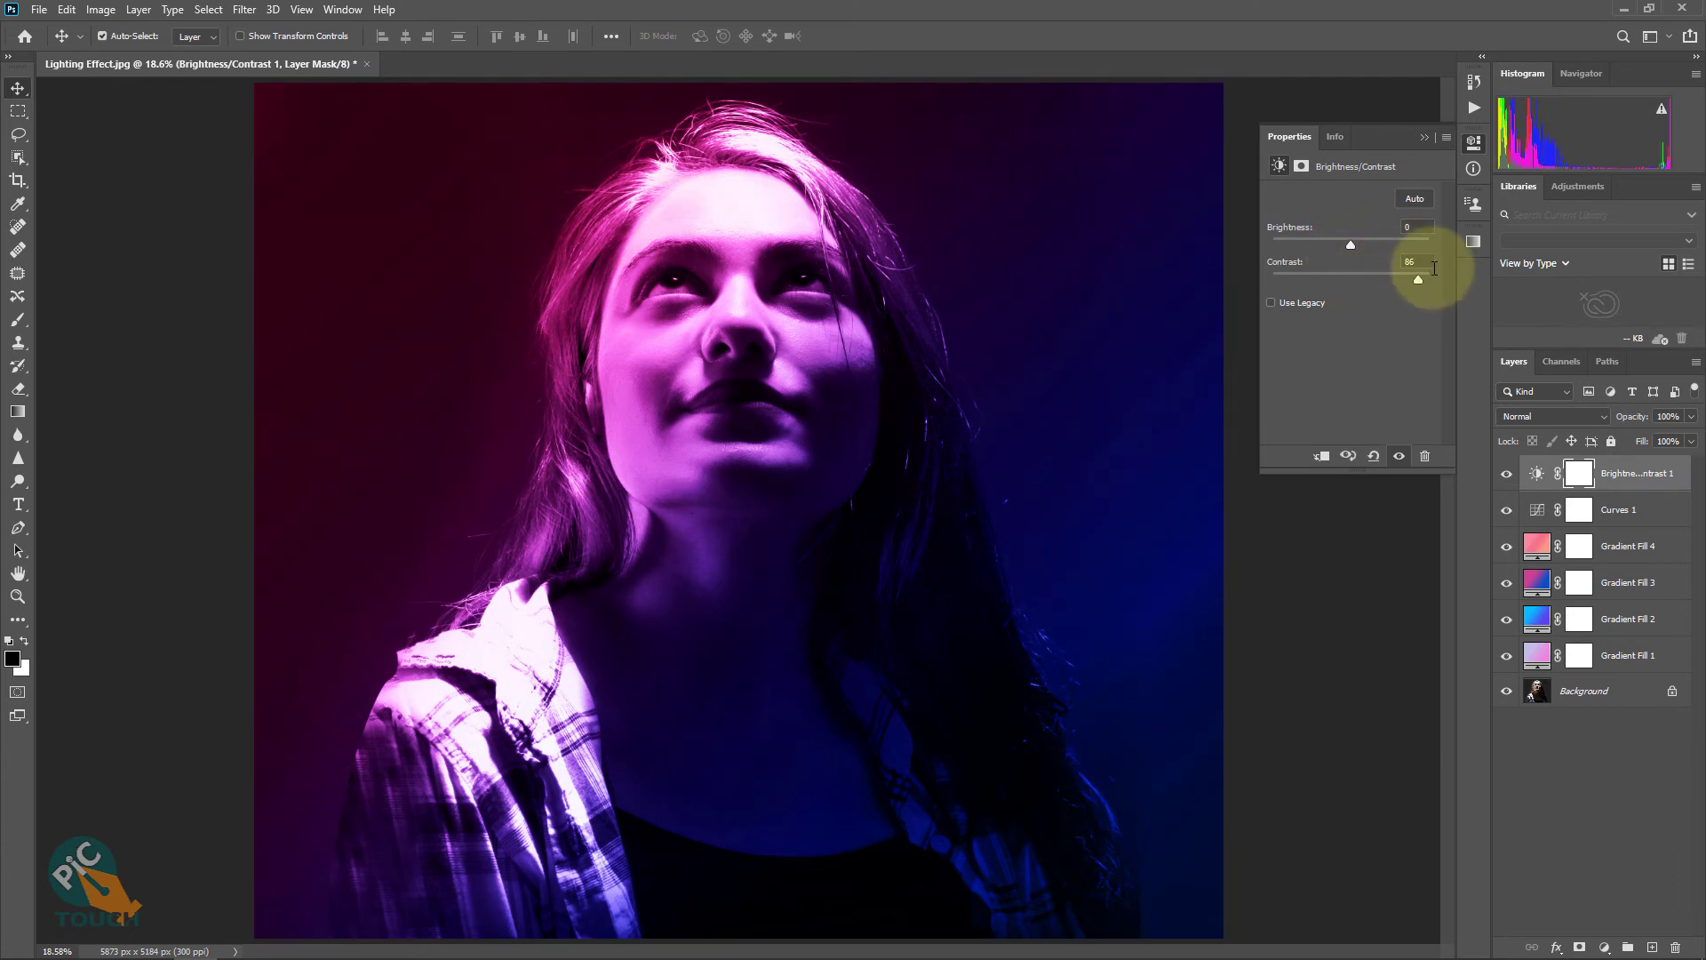
left_click(1424, 140)
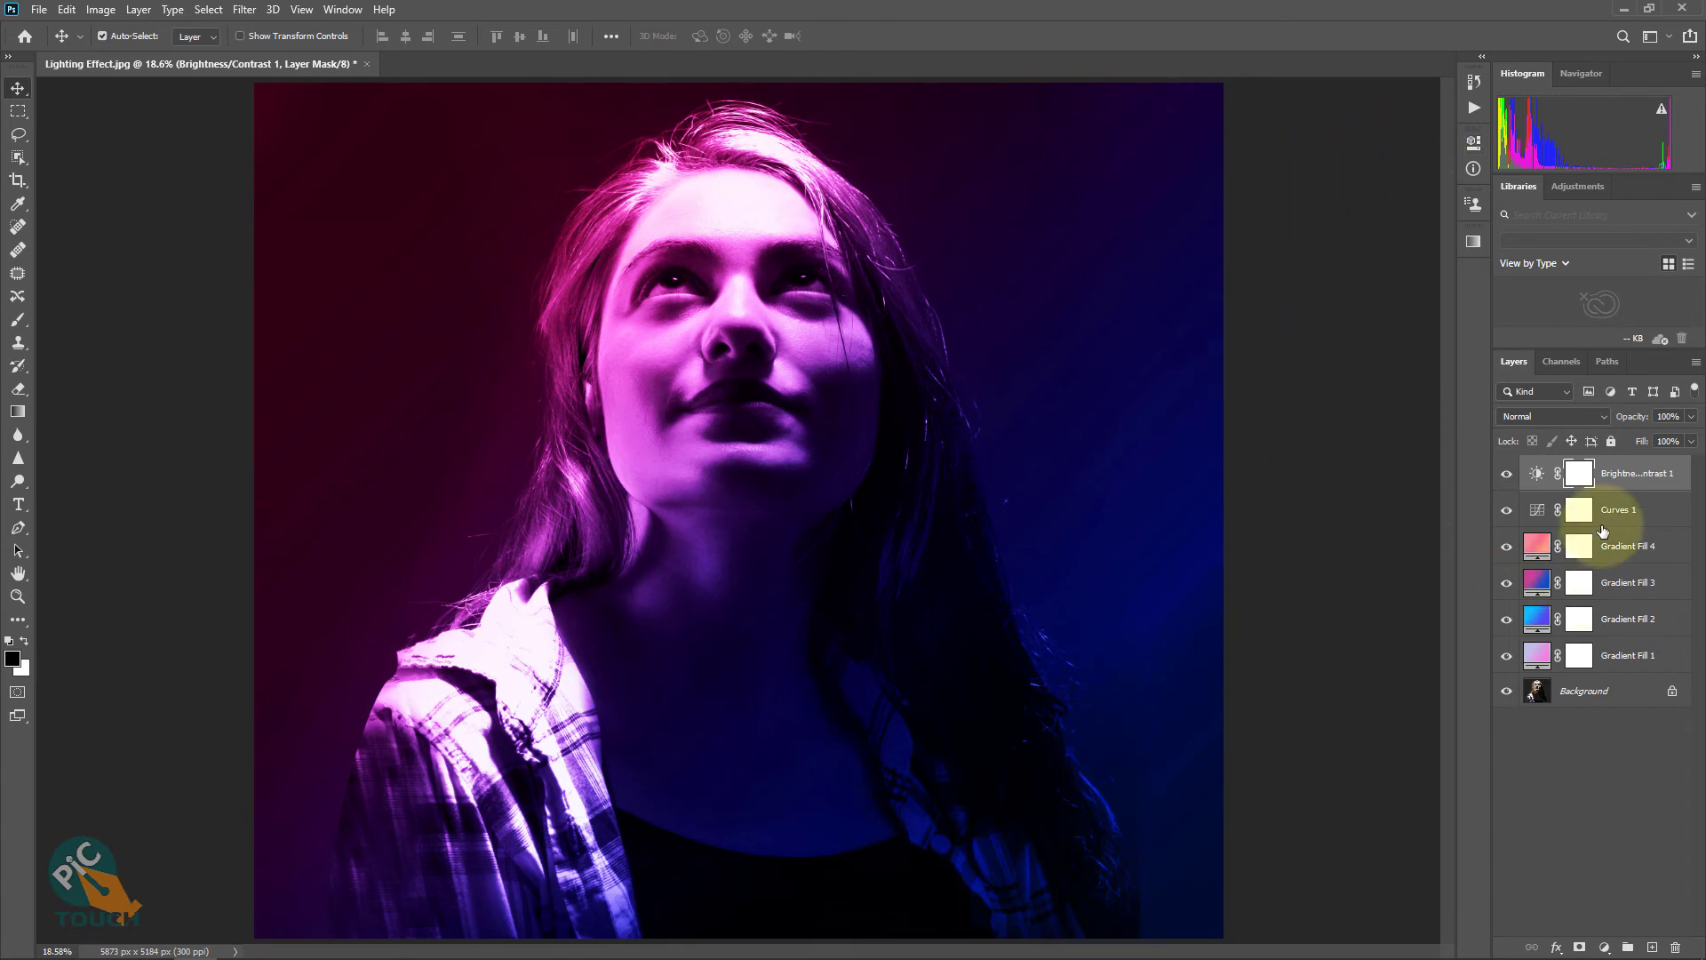
- Group all adjustment and gradient fill layers above Background as Group 1 and toggle the group's visibility to compare before and after
left_click(1623, 658, "shift")
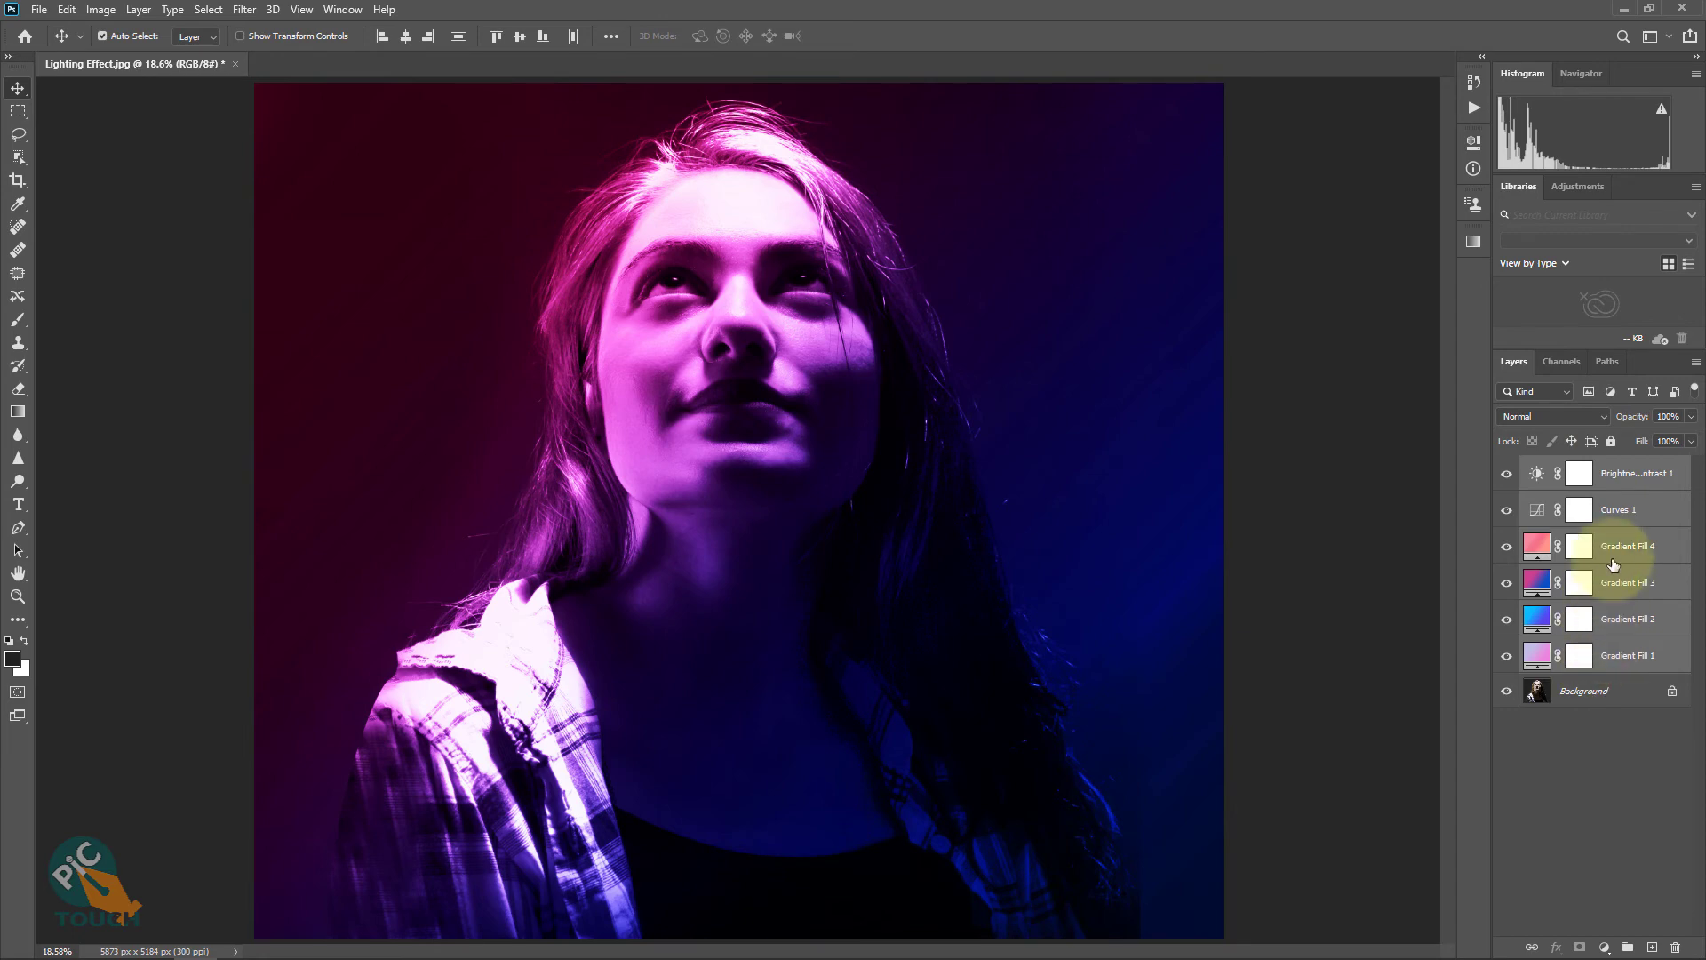
right_click(1618, 478)
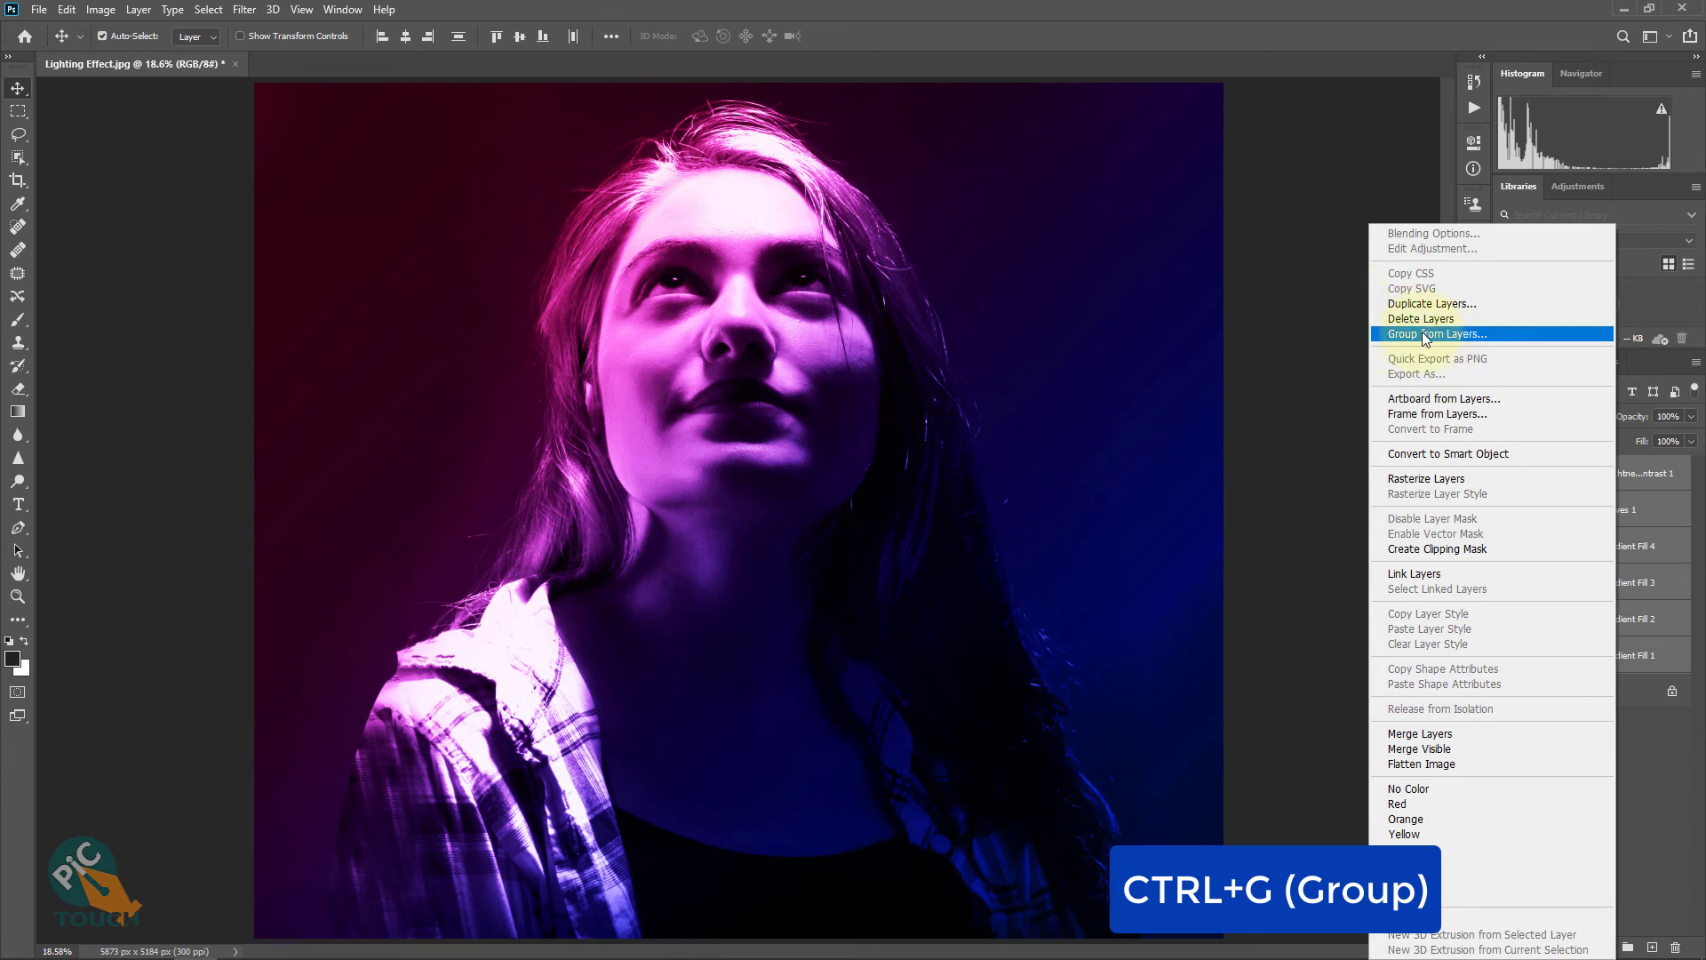
left_click(1482, 334)
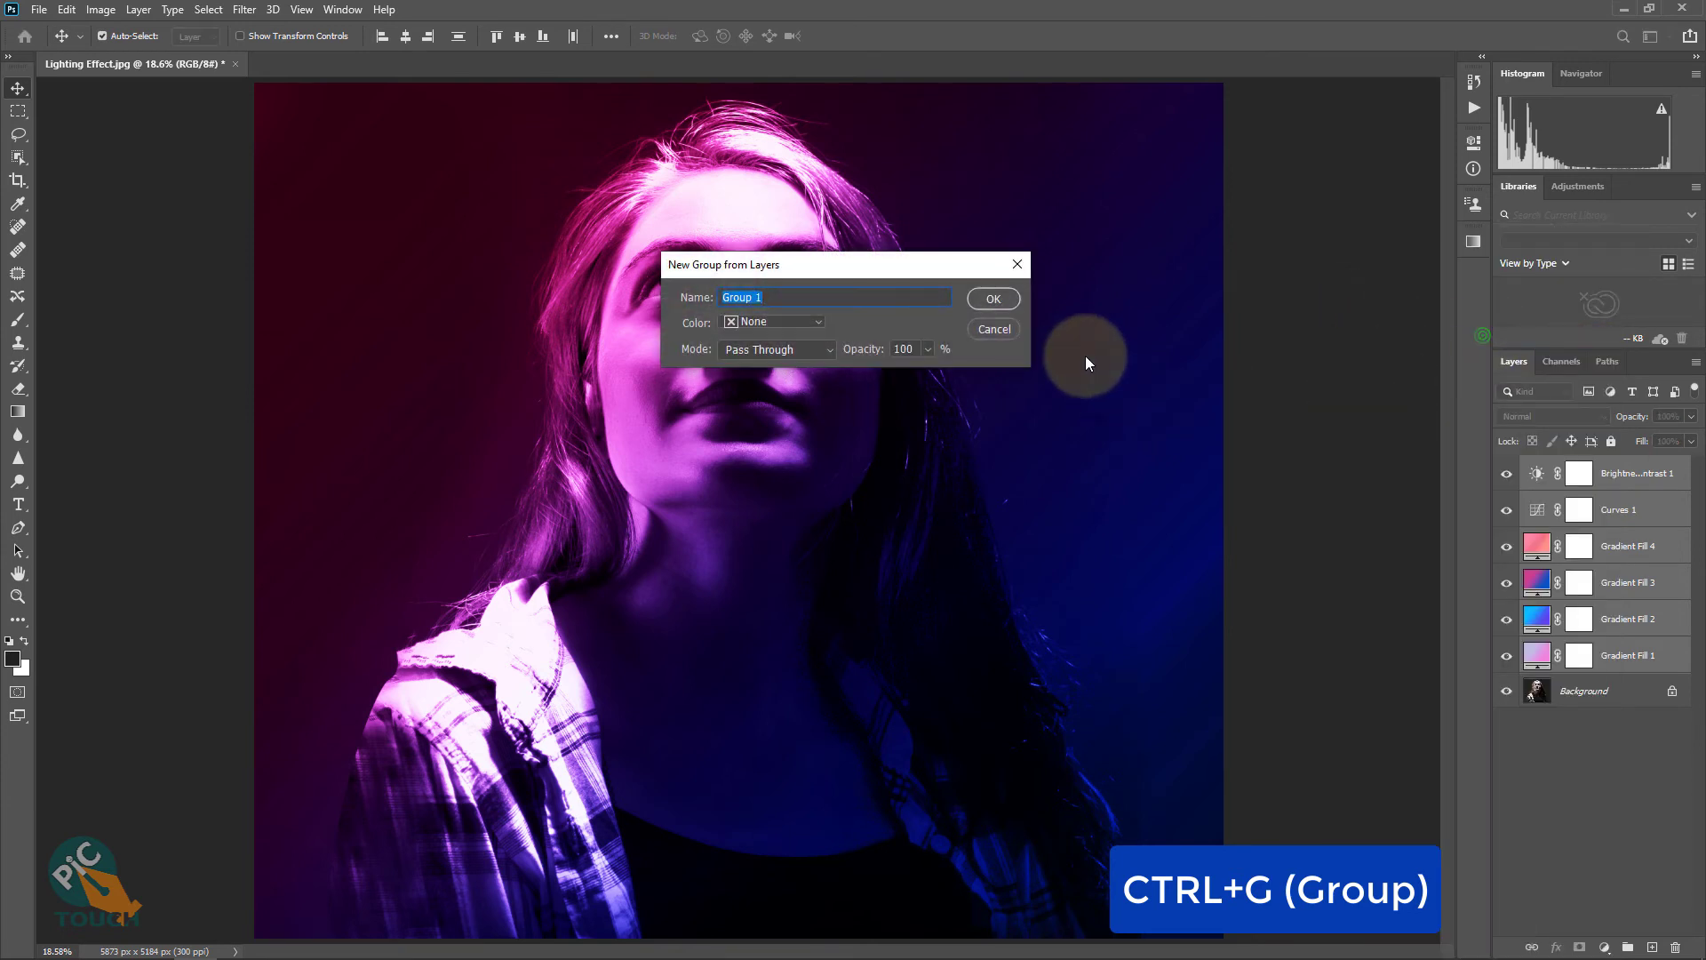
left_click(996, 299)
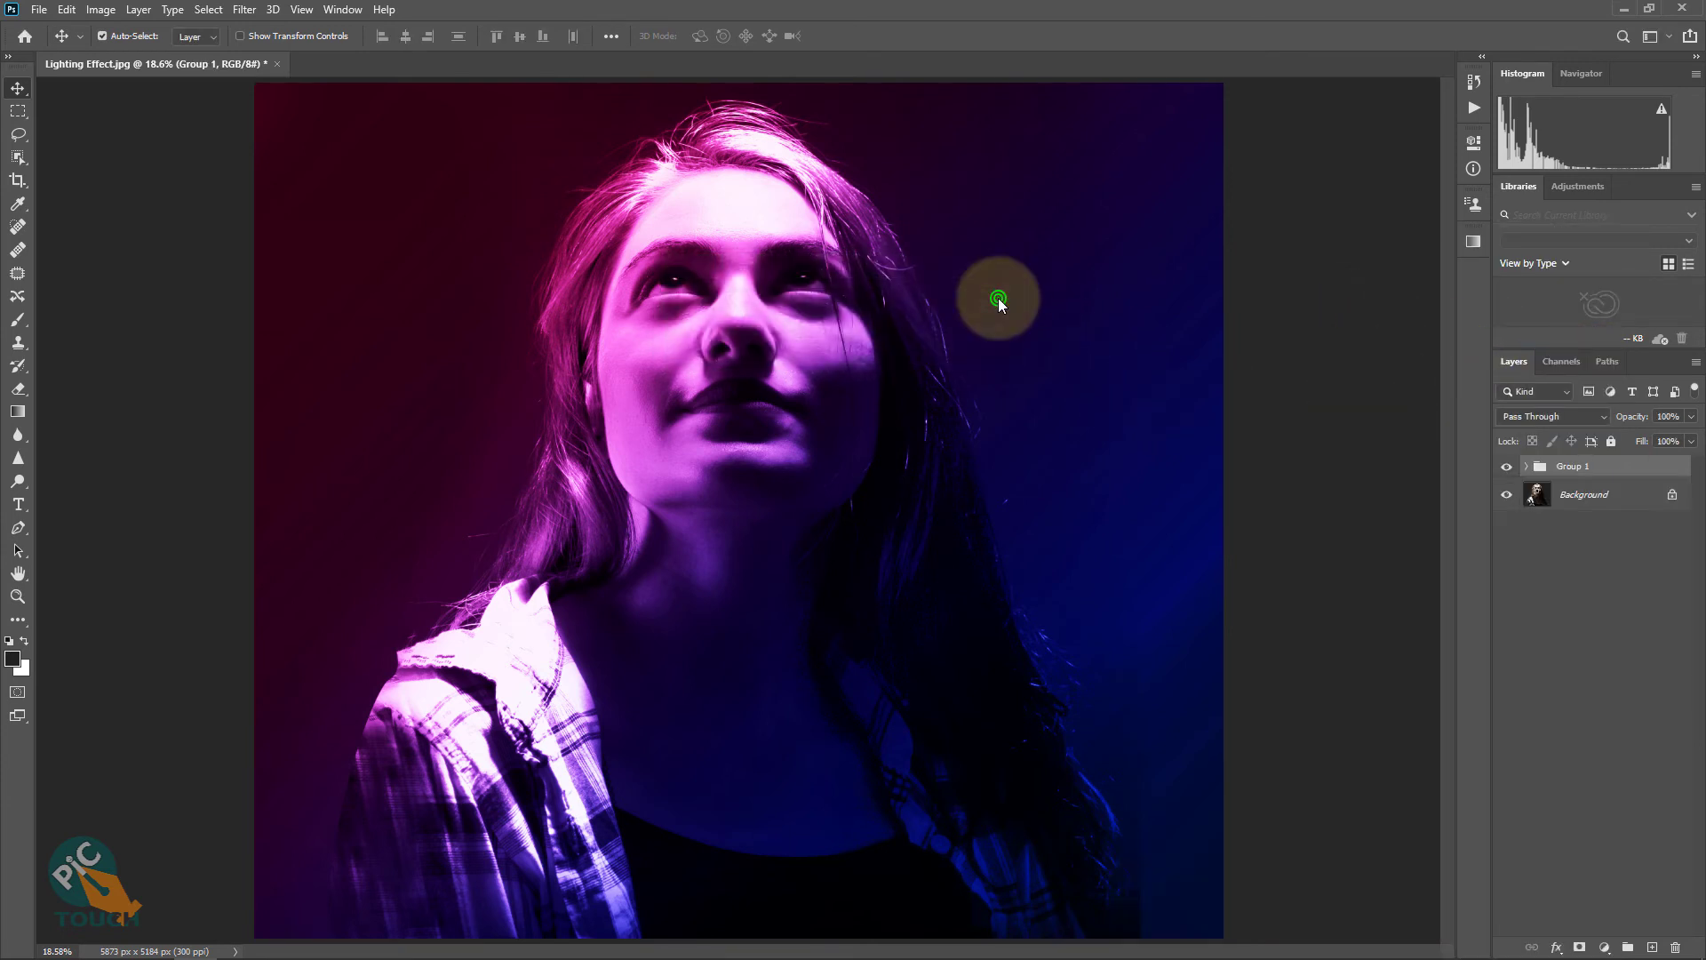
left_click(1506, 467)
left_click(1506, 467)
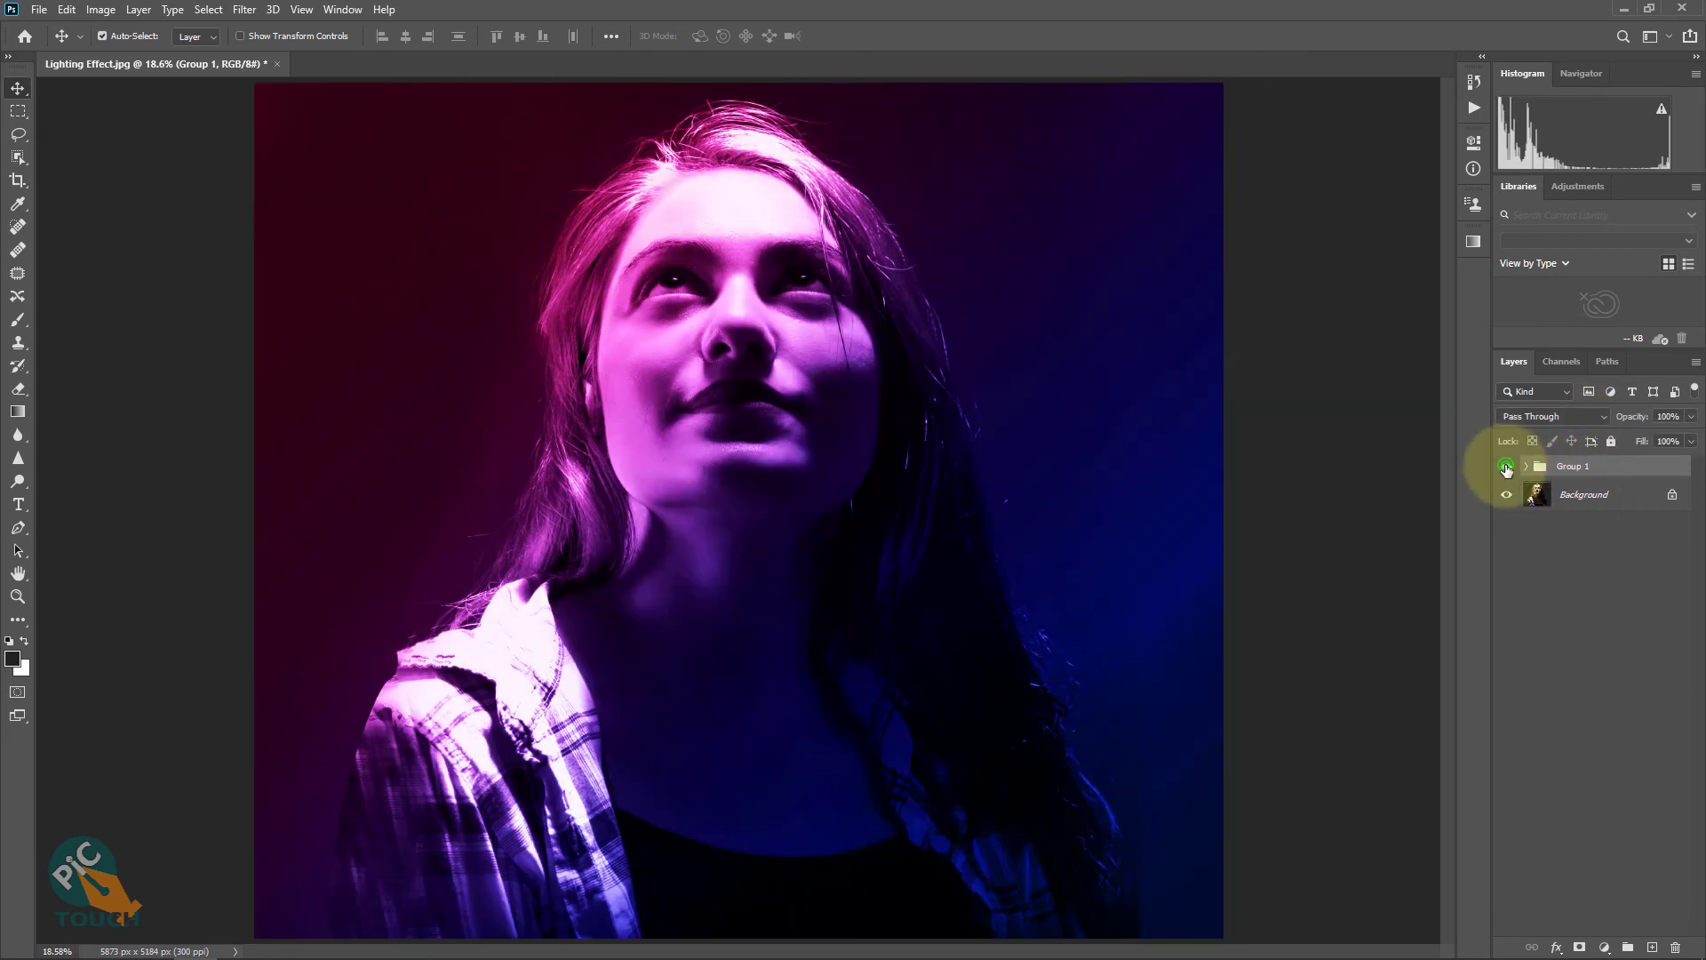
- Add a white layer mask to Group 1 and activate the Brush tool for painting on it
left_click_drag(966, 406, 915, 404)
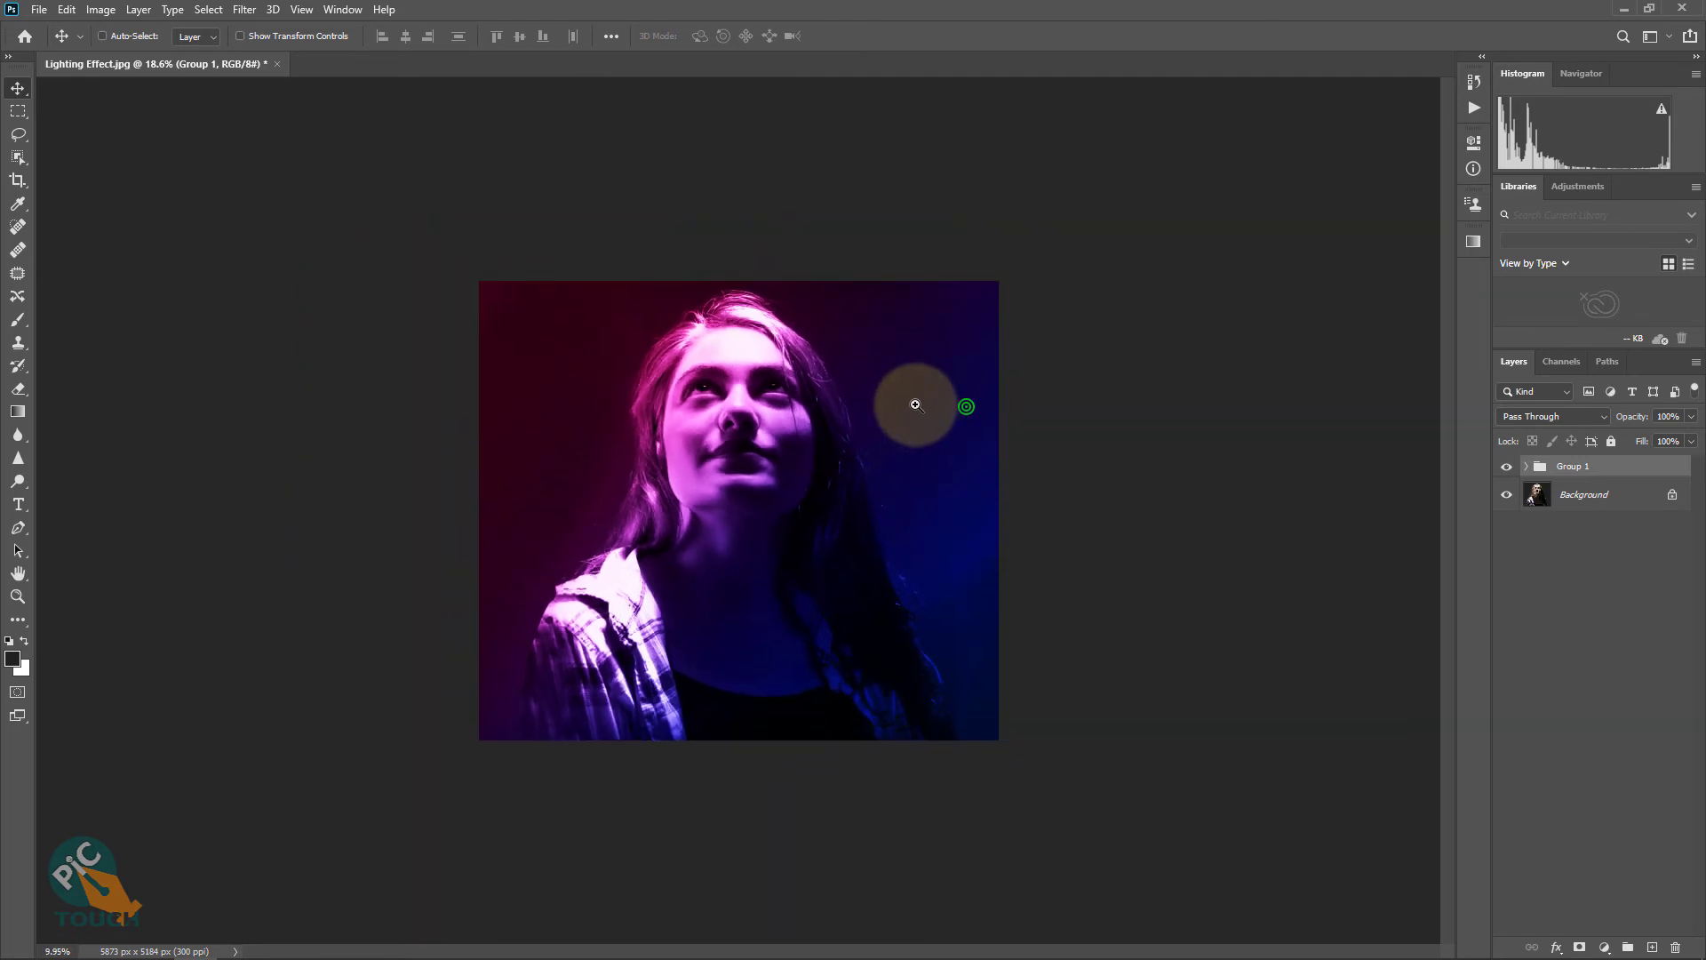
key("ctrl+0")
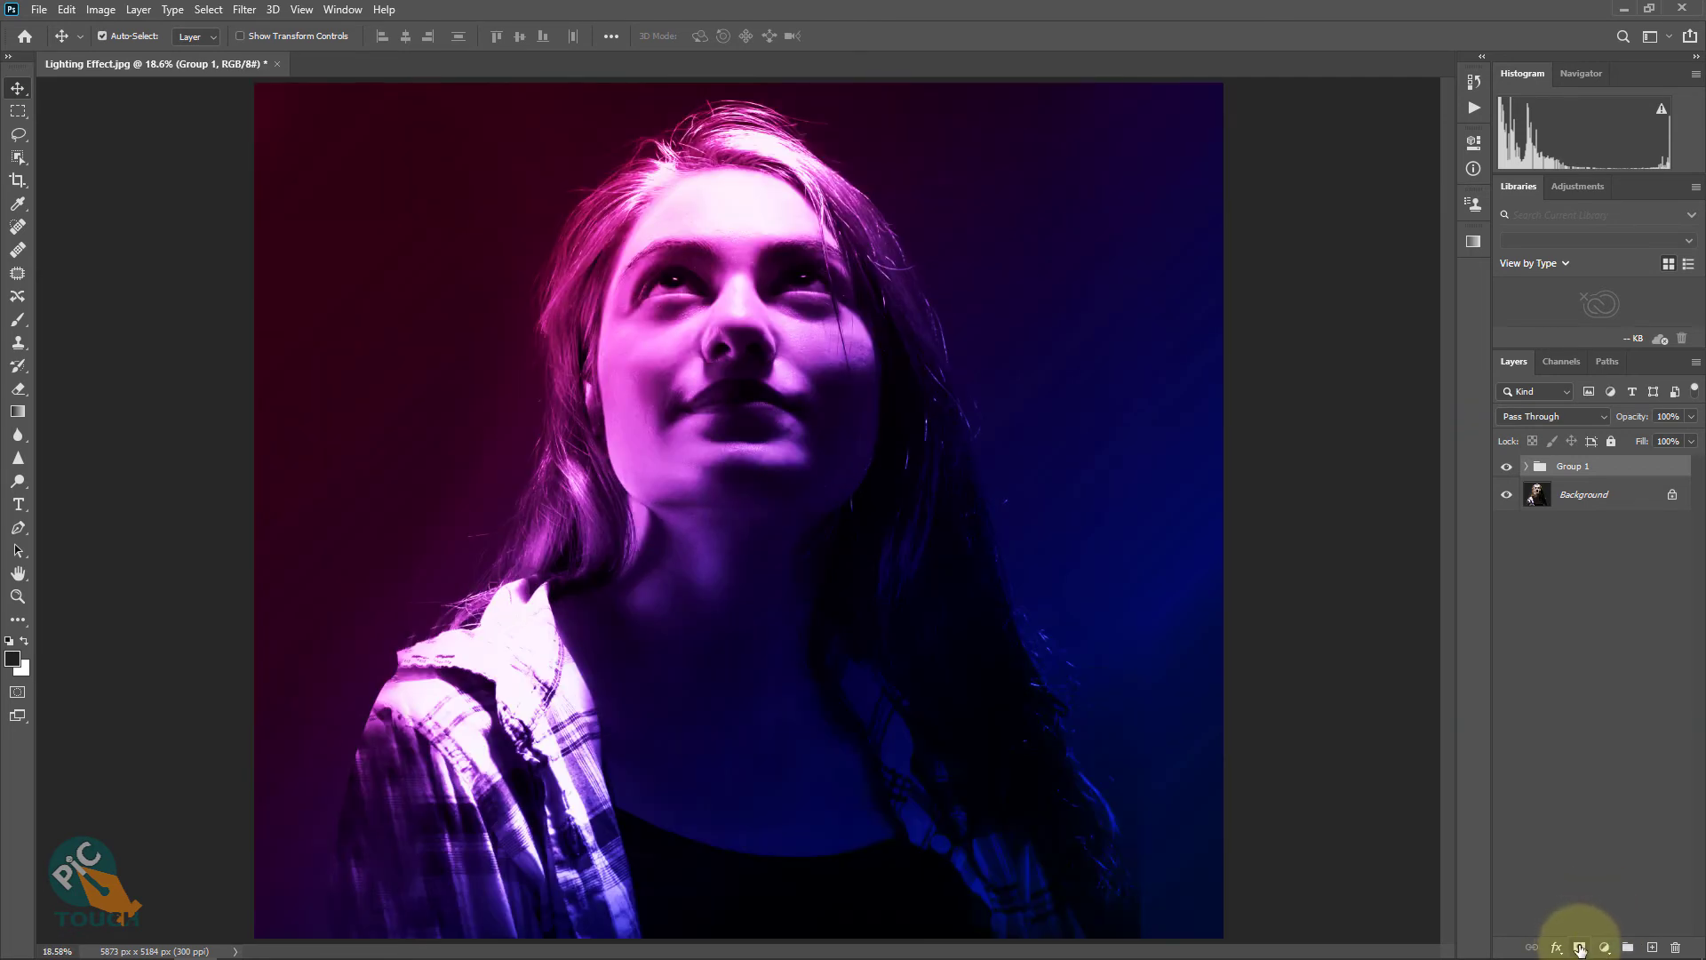
left_click(1579, 945)
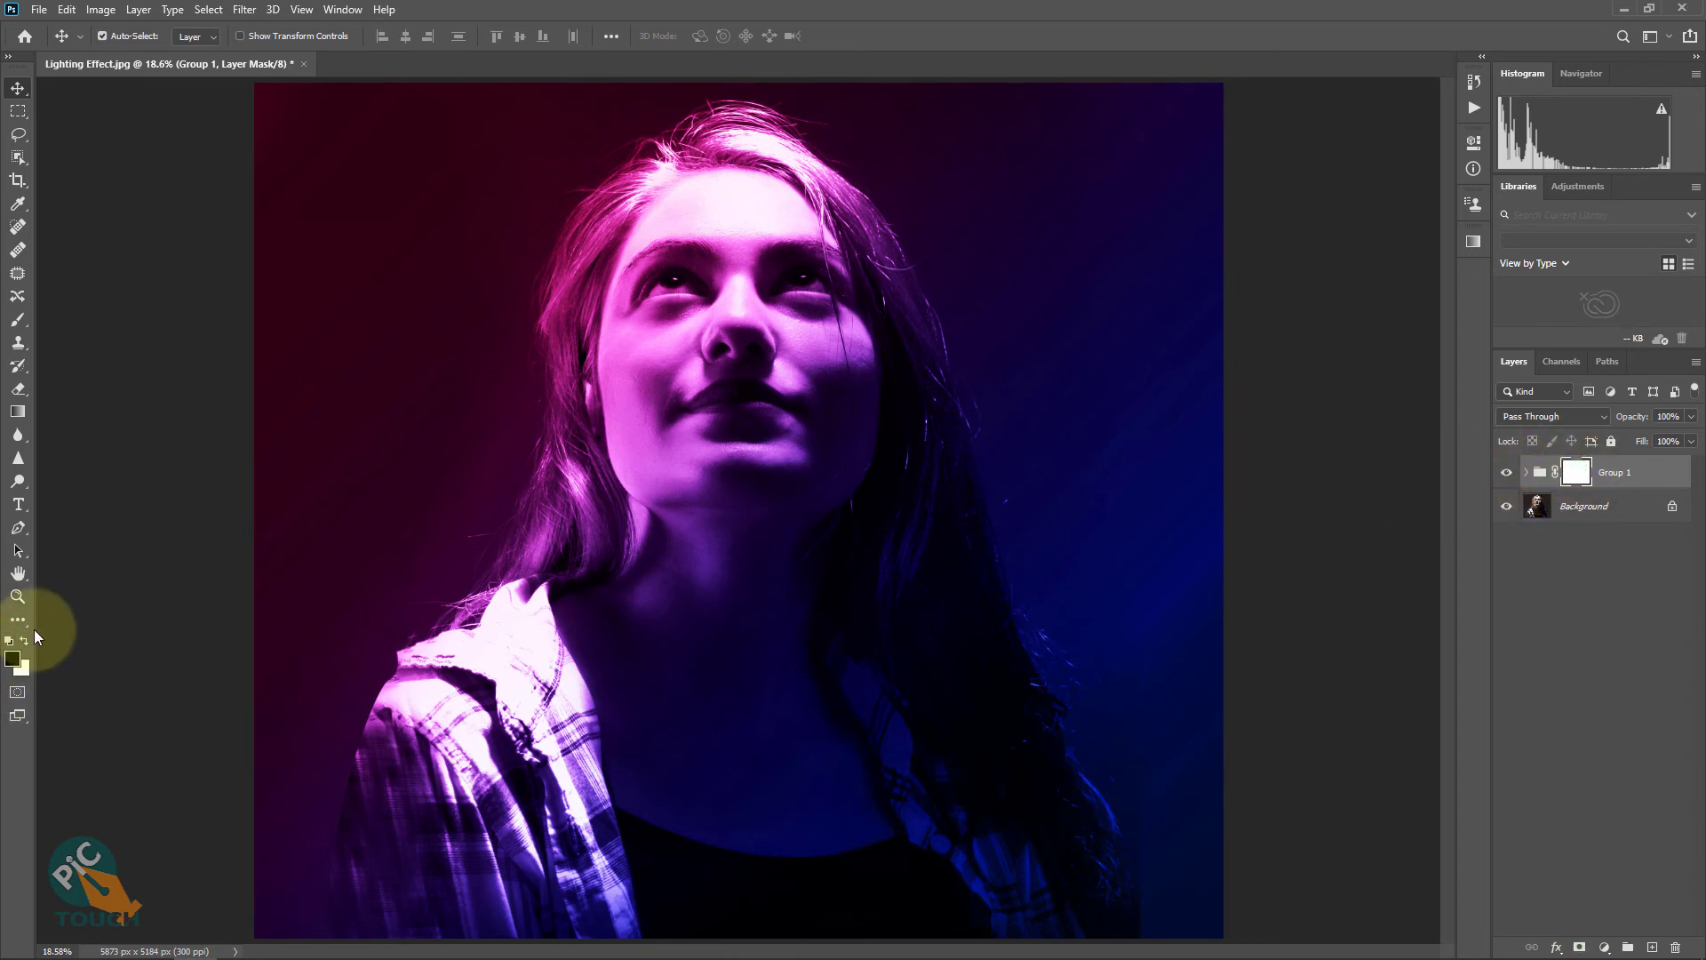
left_click(18, 325)
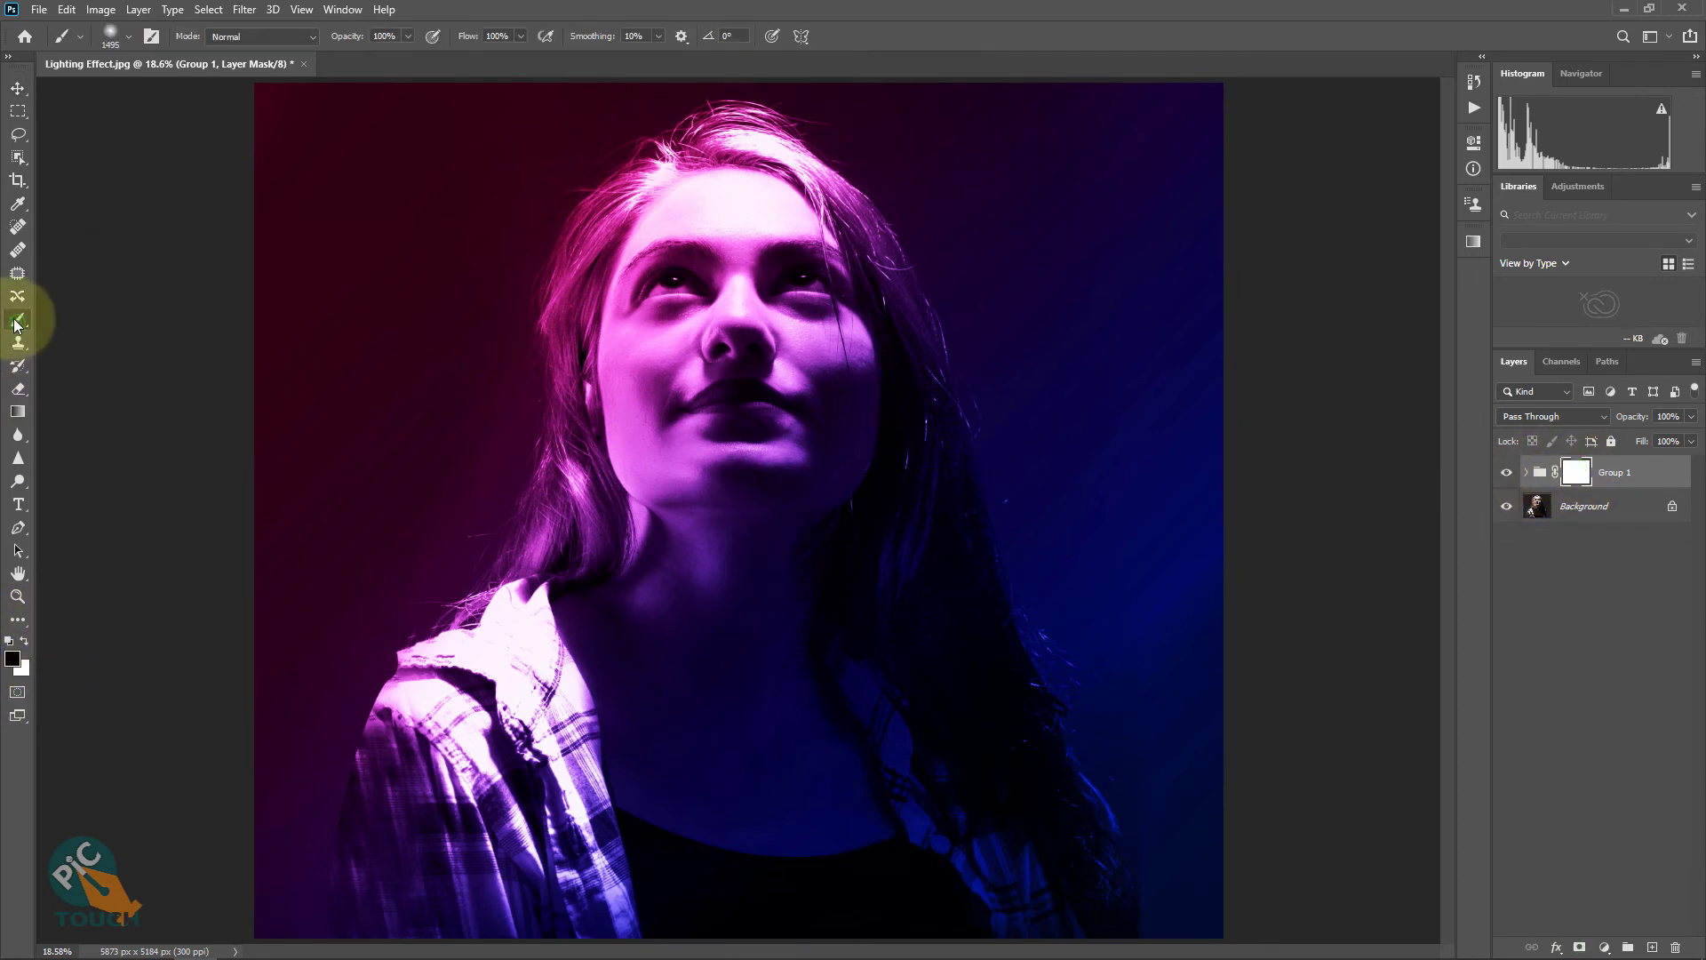
left_click(14, 319)
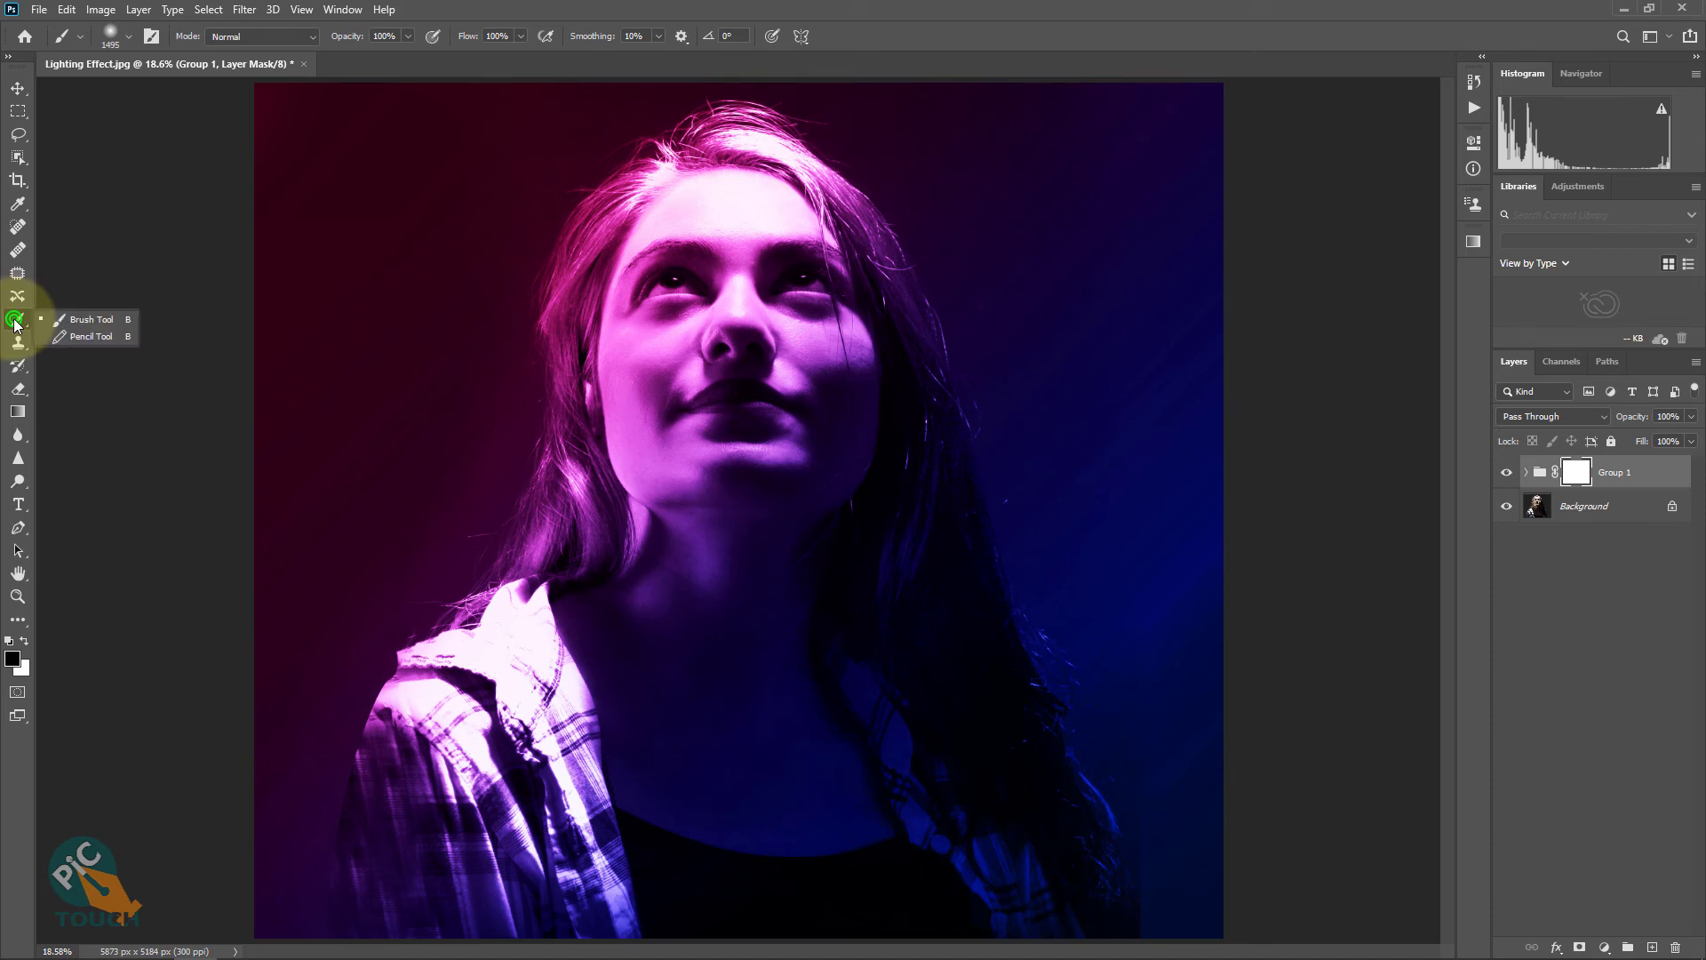
left_click(94, 320)
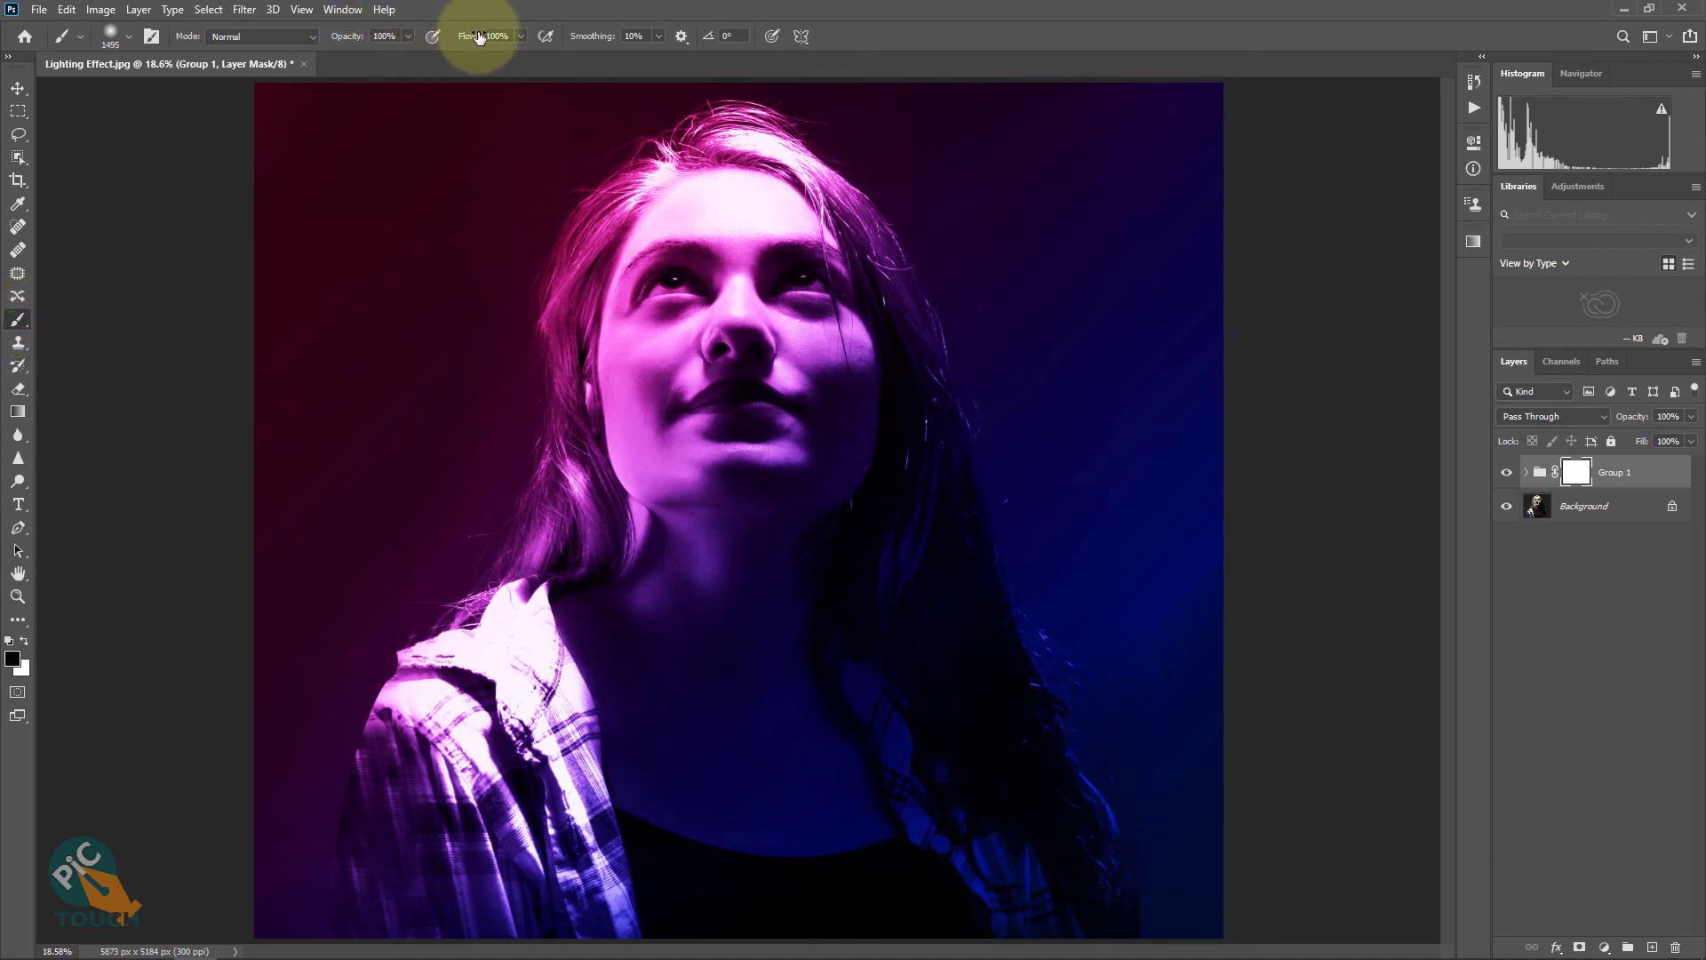
- Set the brush's flow to 25% and its opacity to 25%
left_click_drag(476, 36, 436, 39)
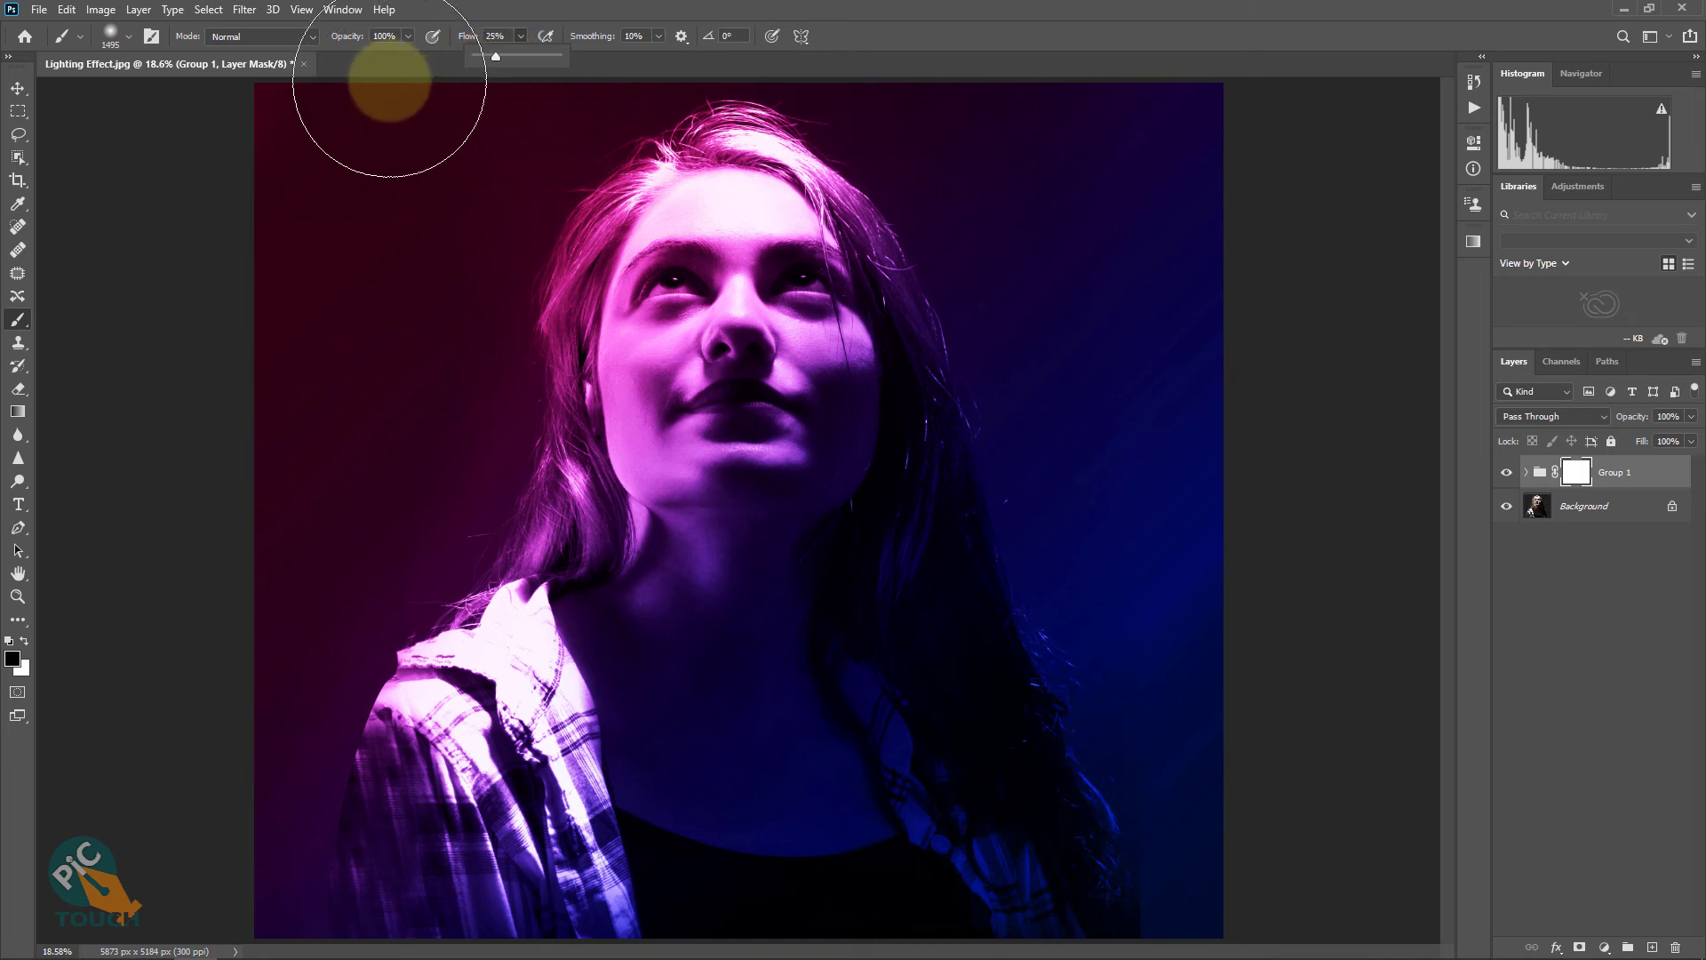
left_click(404, 39)
left_click_drag(406, 55, 362, 57)
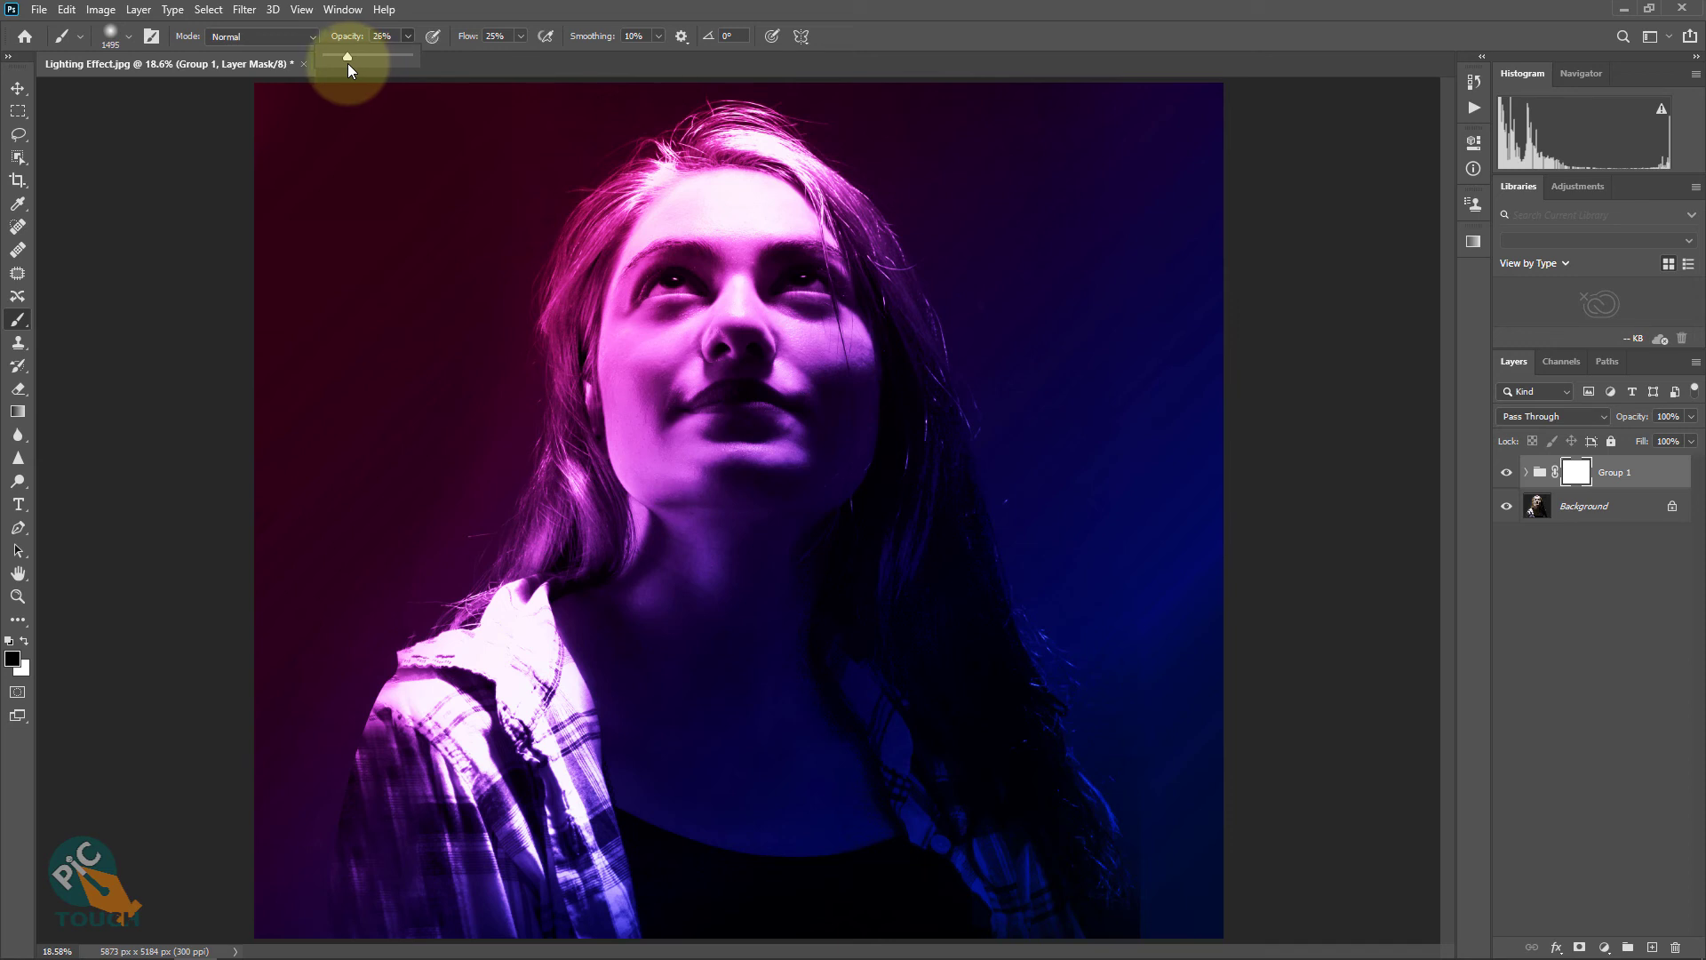
left_click_drag(346, 64, 348, 64)
left_click(469, 15)
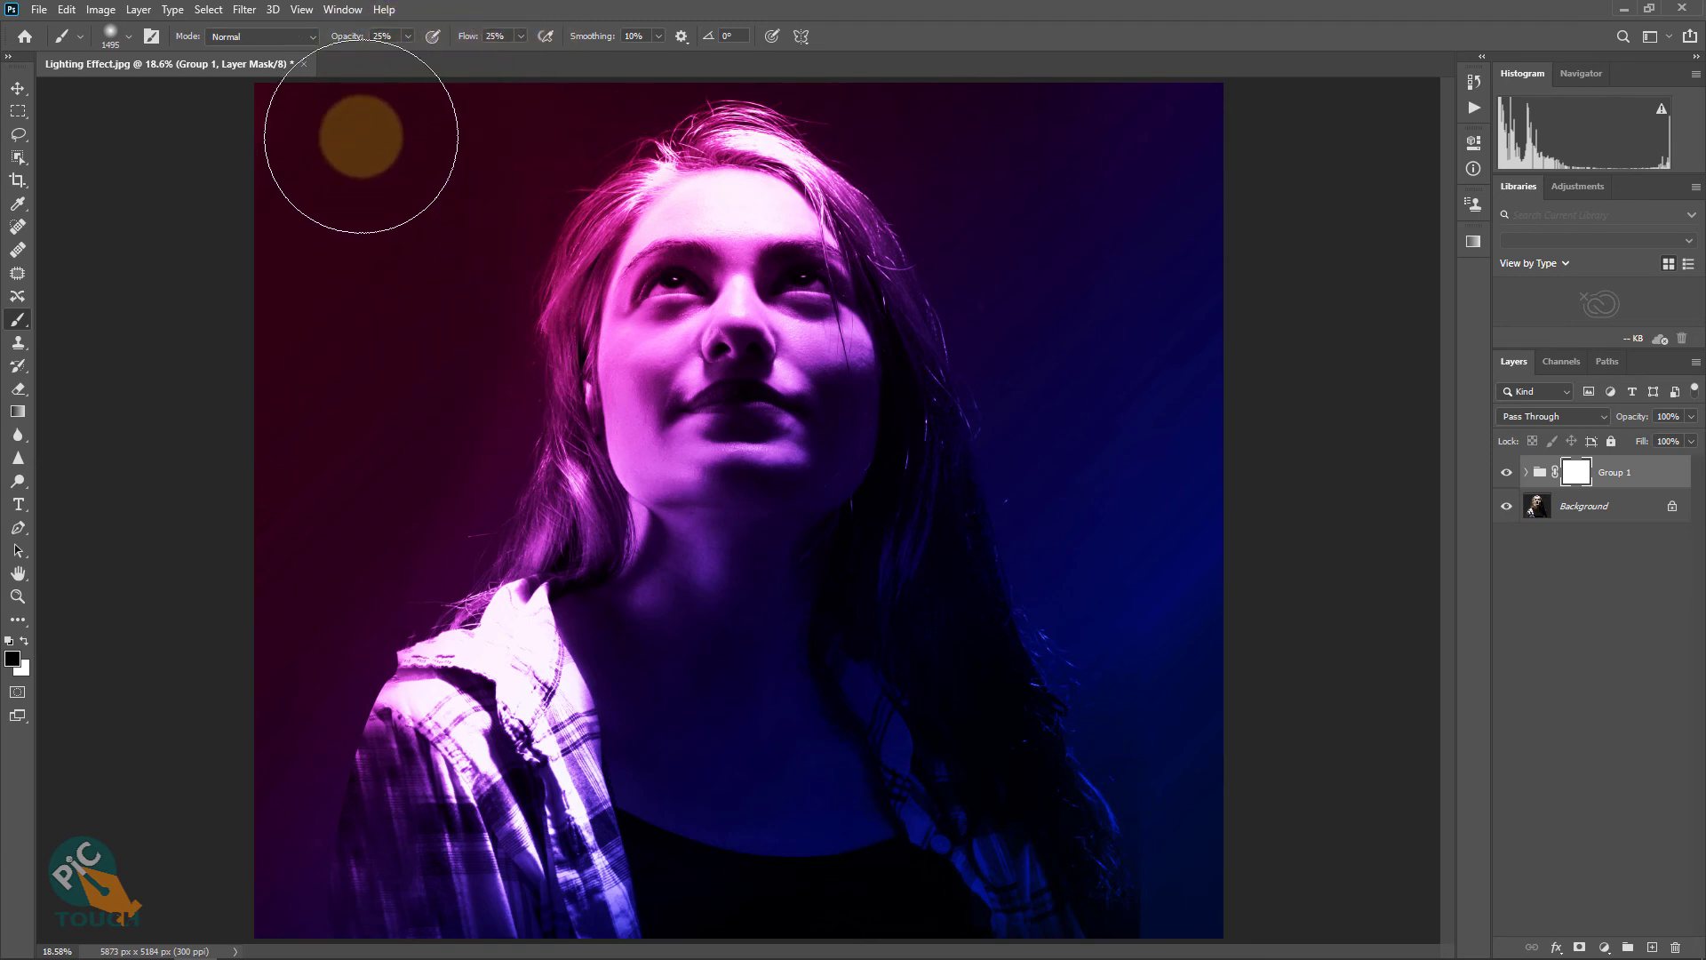
- Paint black on Group 1's mask over the upper-left red background to fade the color toward the image's edge
mouse_move(342, 106)
left_mouse_down()
mouse_move(273, 443)
mouse_move(229, 426)
mouse_move(325, 102)
left_mouse_up()
mouse_move(308, 141)
left_mouse_down()
mouse_move(148, 545)
mouse_move(453, 128)
mouse_move(409, 183)
mouse_move(328, 385)
left_mouse_up()
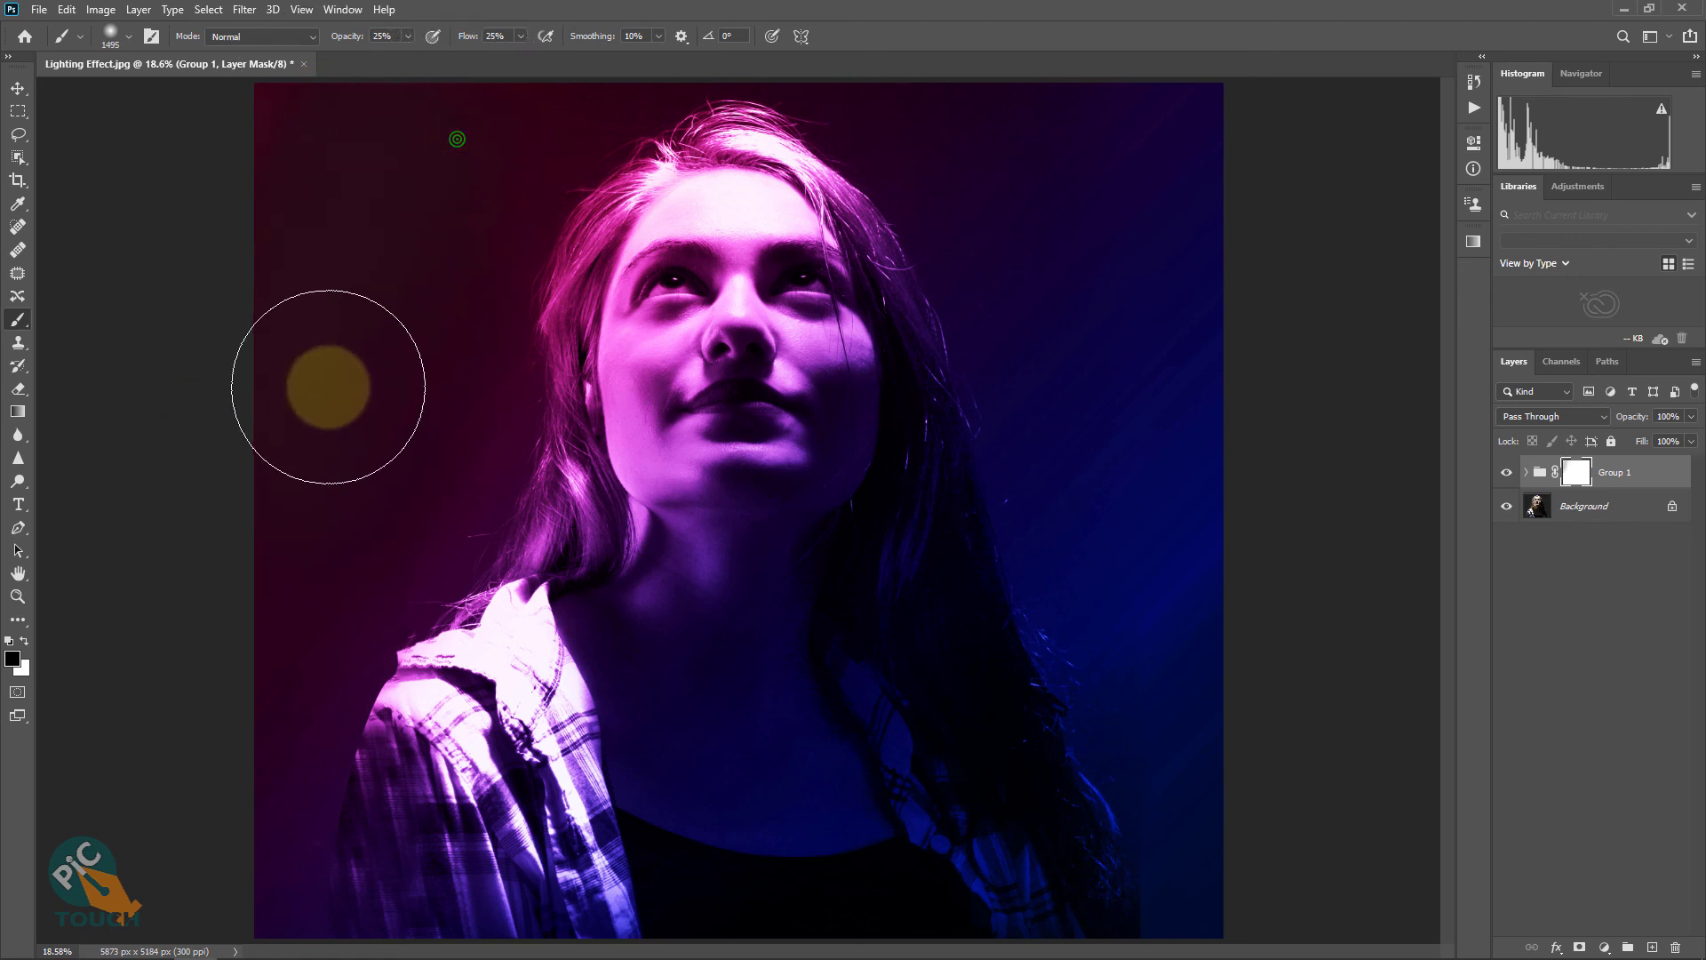
left_click_drag(328, 307, 343, 306)
mouse_move(223, 263)
left_mouse_down()
mouse_move(319, 117)
mouse_move(461, 107)
mouse_move(471, 133)
mouse_move(323, 369)
mouse_move(329, 193)
mouse_move(343, 365)
mouse_move(221, 845)
mouse_move(350, 45)
mouse_move(266, 120)
mouse_move(221, 200)
left_mouse_up()
mouse_move(248, 115)
left_mouse_down()
mouse_move(221, 168)
mouse_move(217, 144)
left_mouse_up()
mouse_move(232, 108)
left_mouse_down()
mouse_move(225, 179)
mouse_move(270, 178)
mouse_move(341, 266)
left_mouse_up()
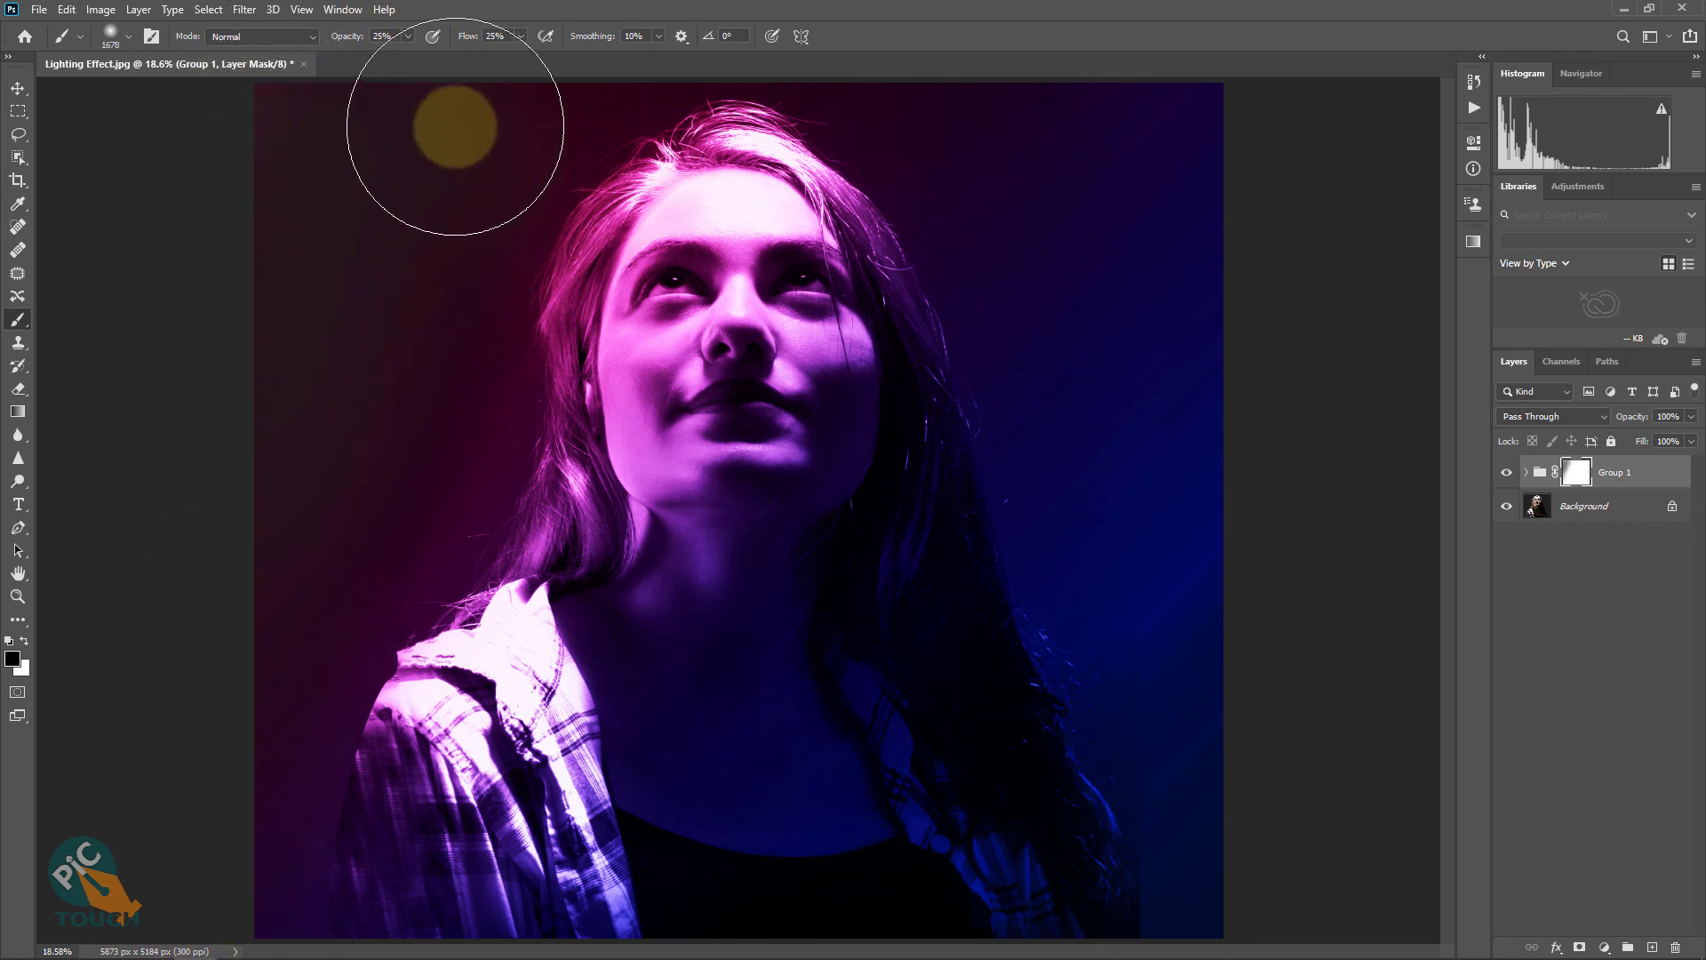
left_click_drag(468, 106, 278, 178)
- Paint black on Group 1's mask over the blue background from the upper-right corner down the image's right side
left_click_drag(988, 90, 1293, 290)
mouse_move(1022, 146)
left_mouse_down()
mouse_move(1093, 365)
mouse_move(1332, 914)
mouse_move(1192, 636)
mouse_move(1089, 296)
mouse_move(1150, 640)
mouse_move(1115, 172)
mouse_move(1211, 199)
left_mouse_up()
left_click_drag(1197, 129, 1264, 331)
left_click_drag(1199, 263, 1238, 480)
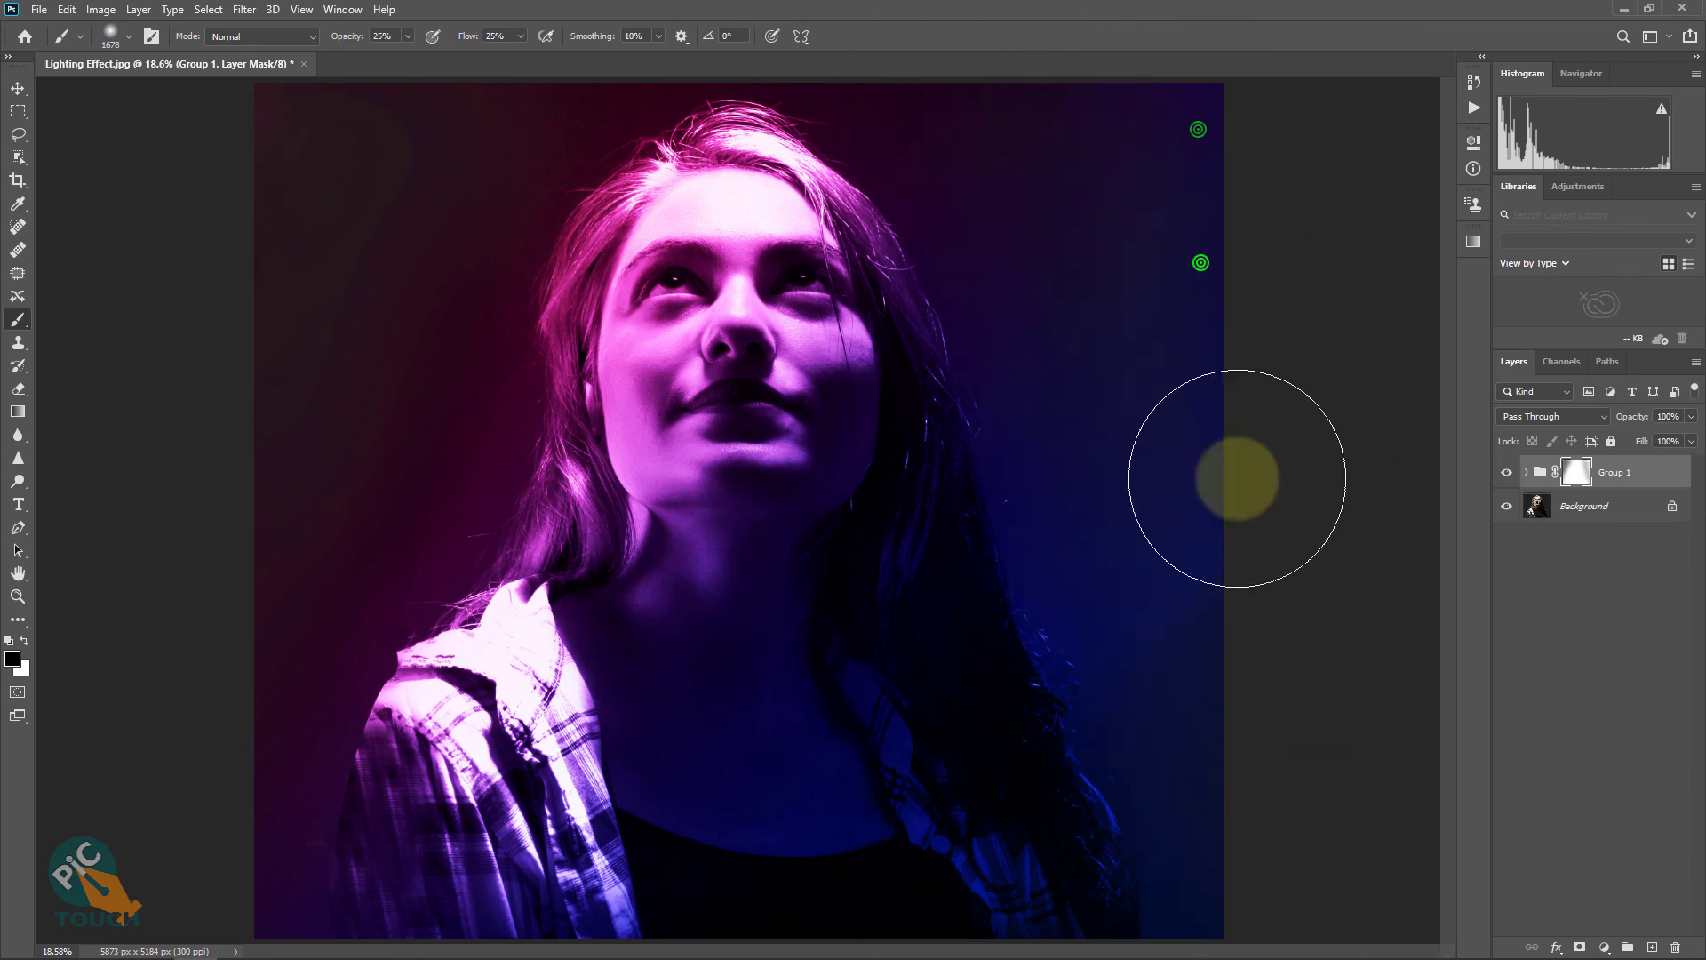
mouse_move(1135, 225)
left_mouse_down()
mouse_move(1225, 441)
mouse_move(1158, 411)
mouse_move(1093, 416)
left_mouse_up()
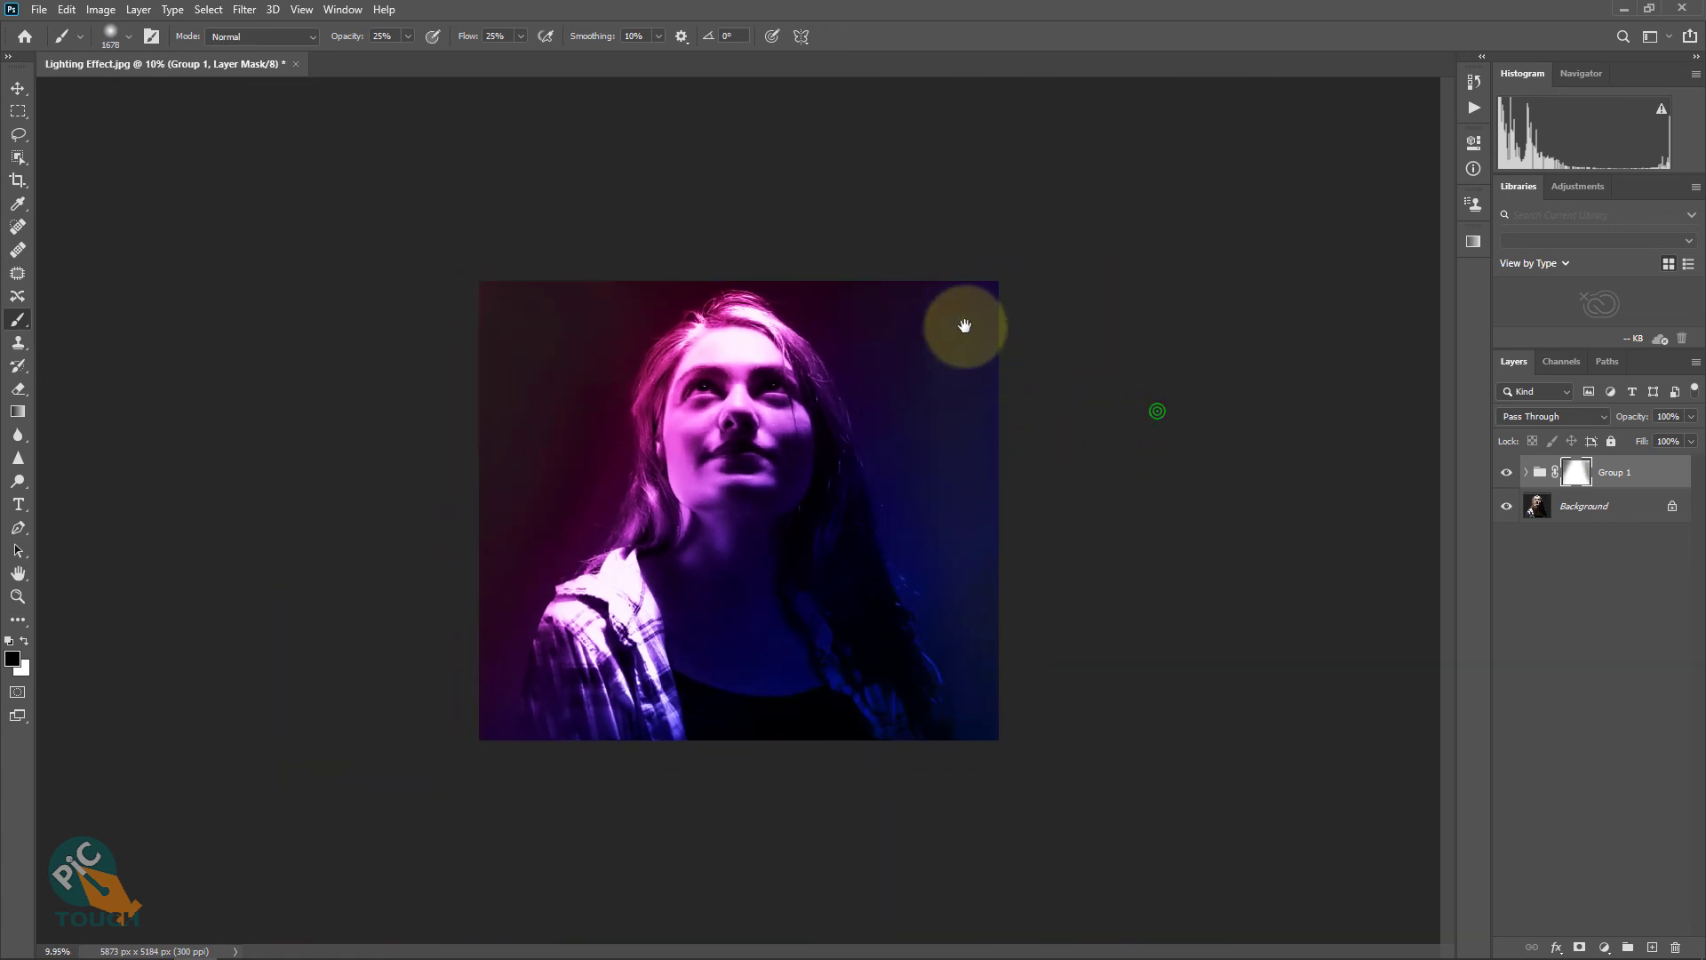
- Fade the color further at the image's outer edges on the mask, enlarging the brush to 2542 px
left_click_drag(938, 335, 969, 349)
mouse_move(938, 285)
left_mouse_down()
mouse_move(969, 490)
mouse_move(1015, 592)
mouse_move(933, 273)
mouse_move(1040, 770)
mouse_move(1007, 394)
mouse_move(917, 242)
left_mouse_up()
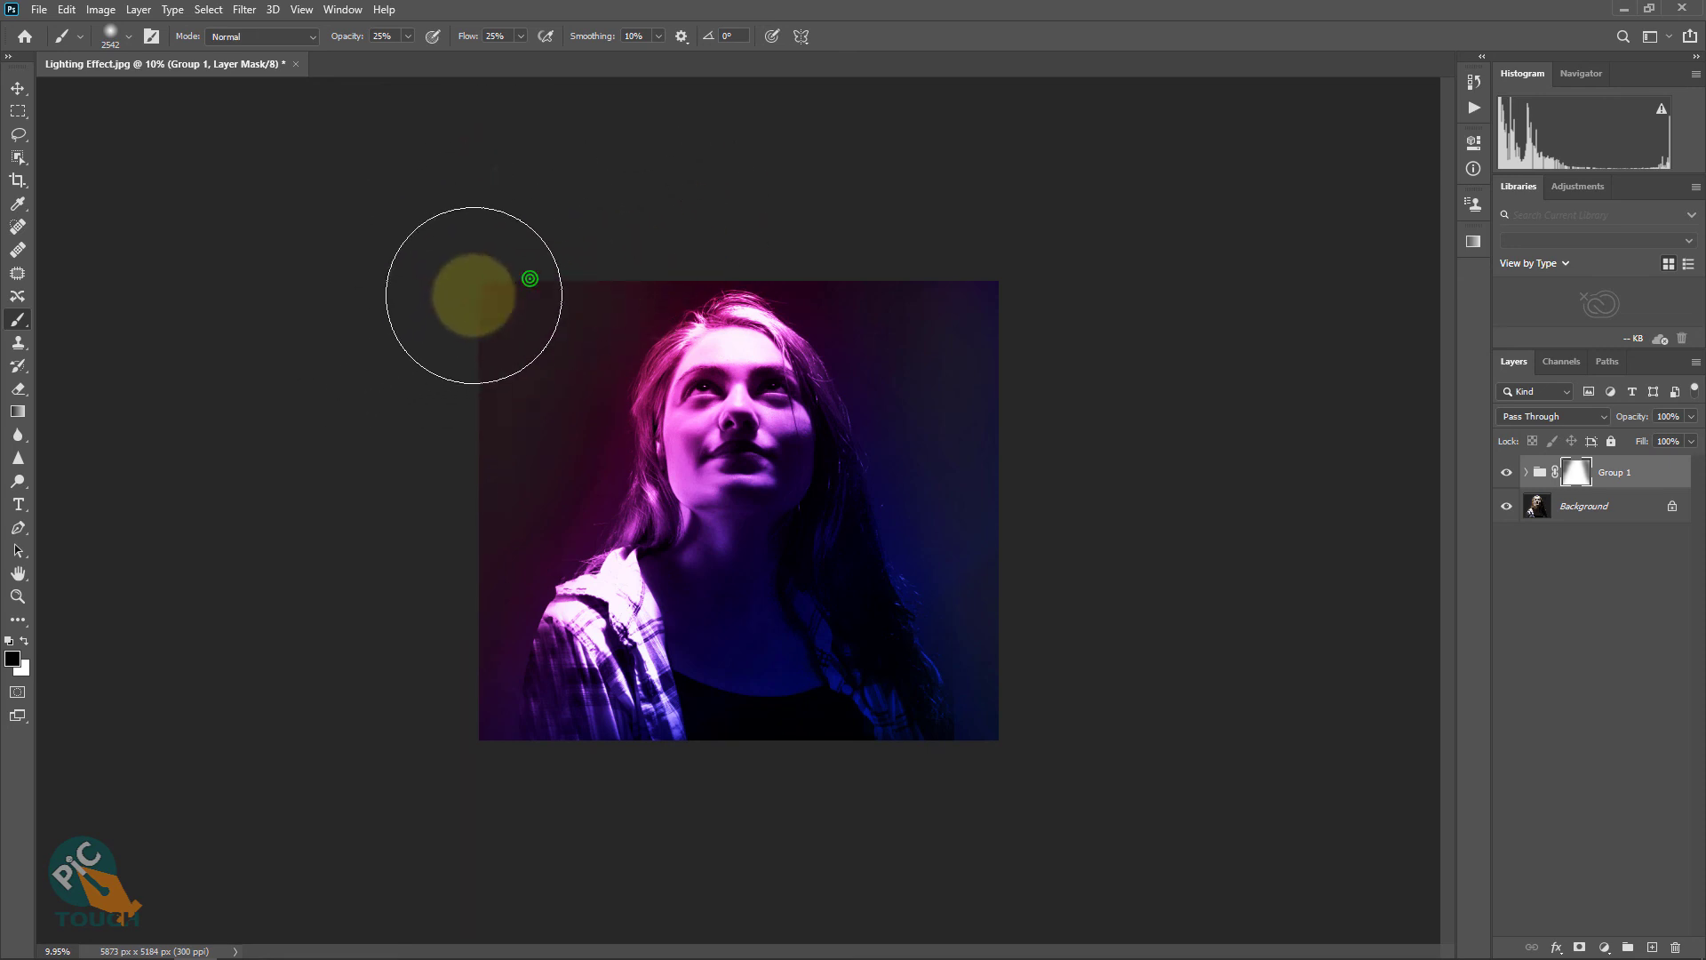
left_click(1049, 599)
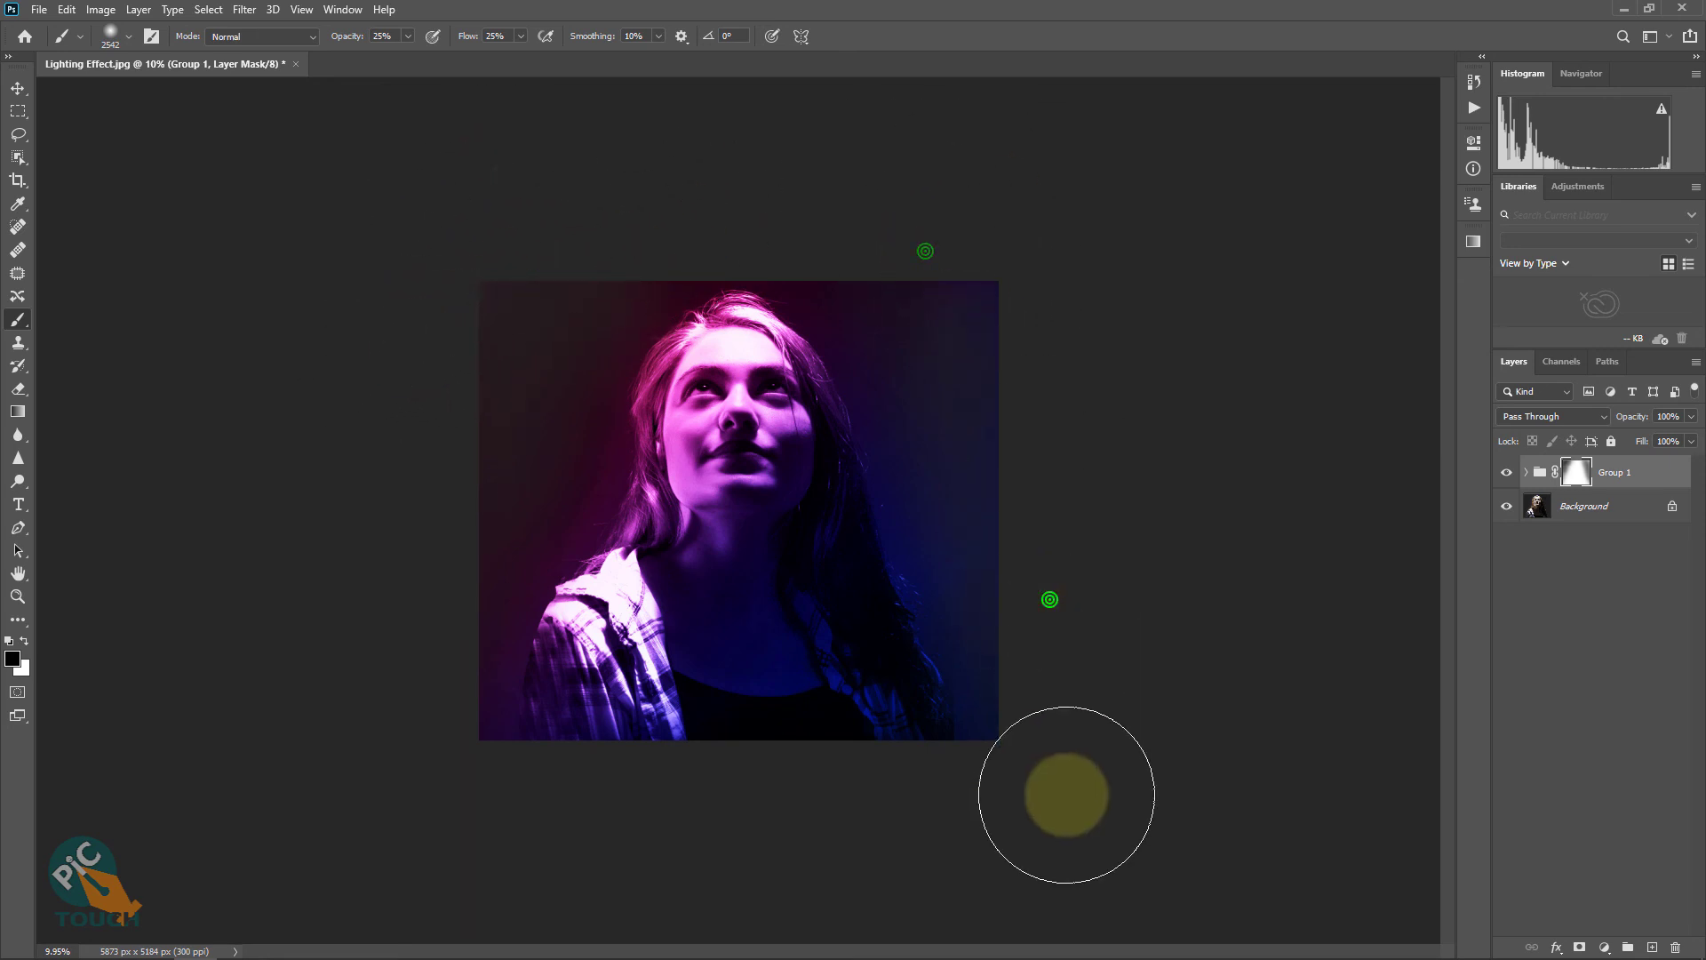
- Dab black on the mask over the background to the left of the woman's hair and shoulder
key("ctrl+0")
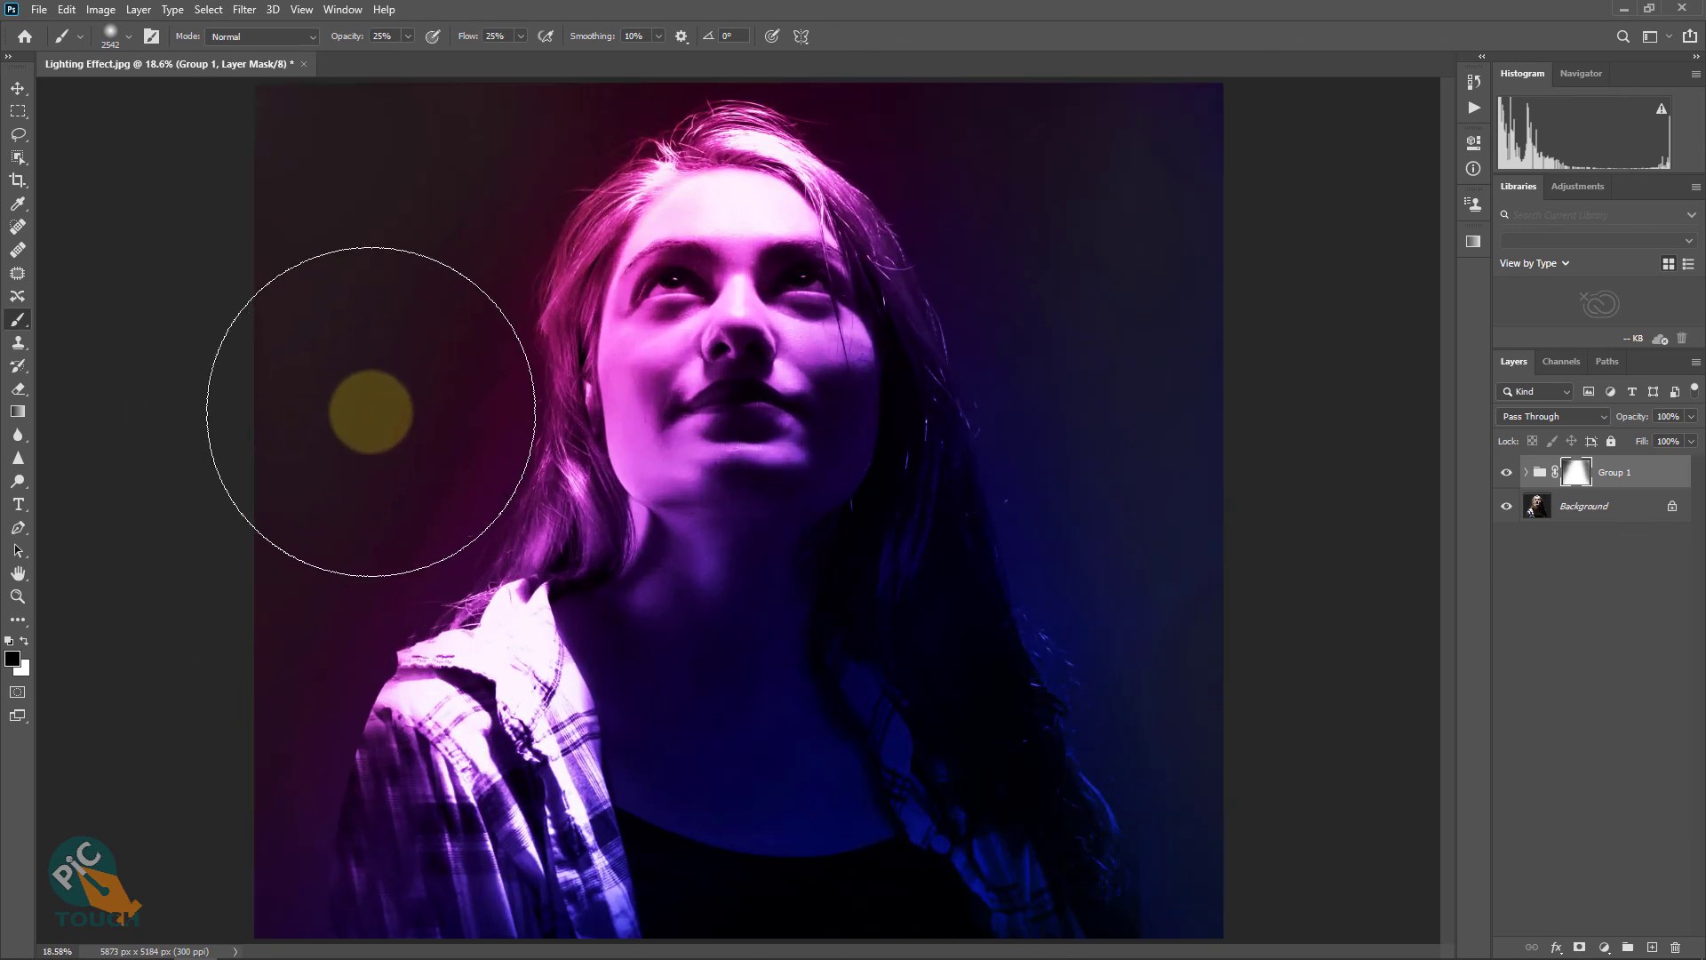
left_click(365, 389)
left_click(365, 433)
left_click(377, 384)
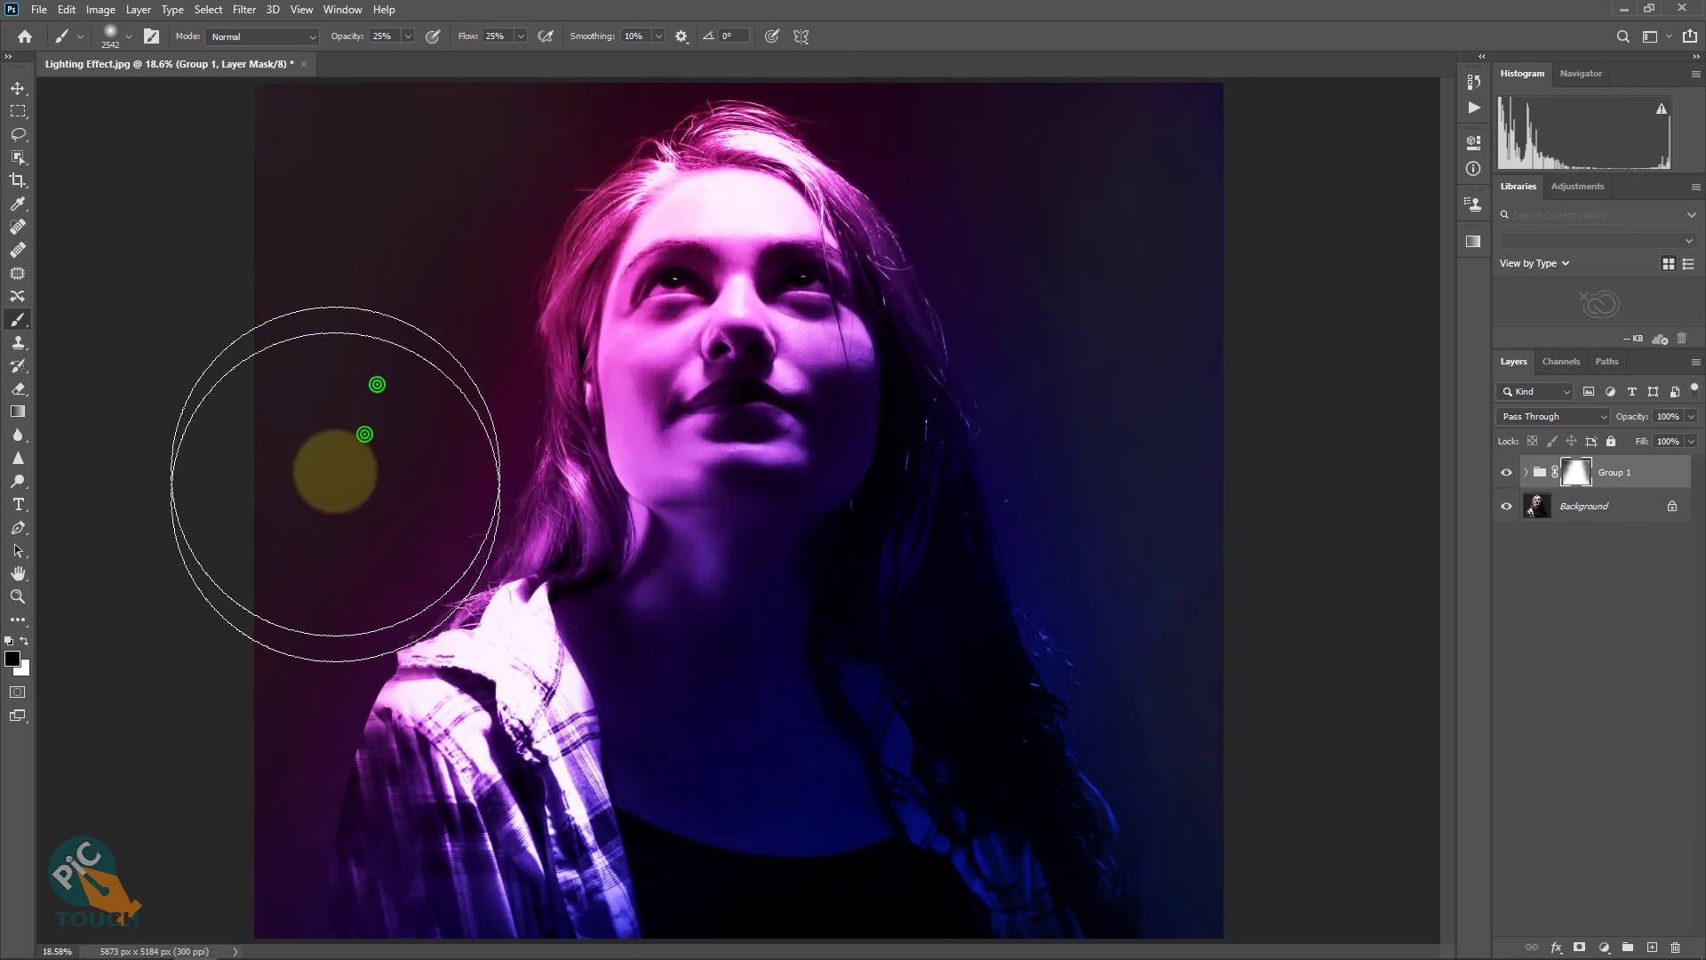
left_click(221, 595)
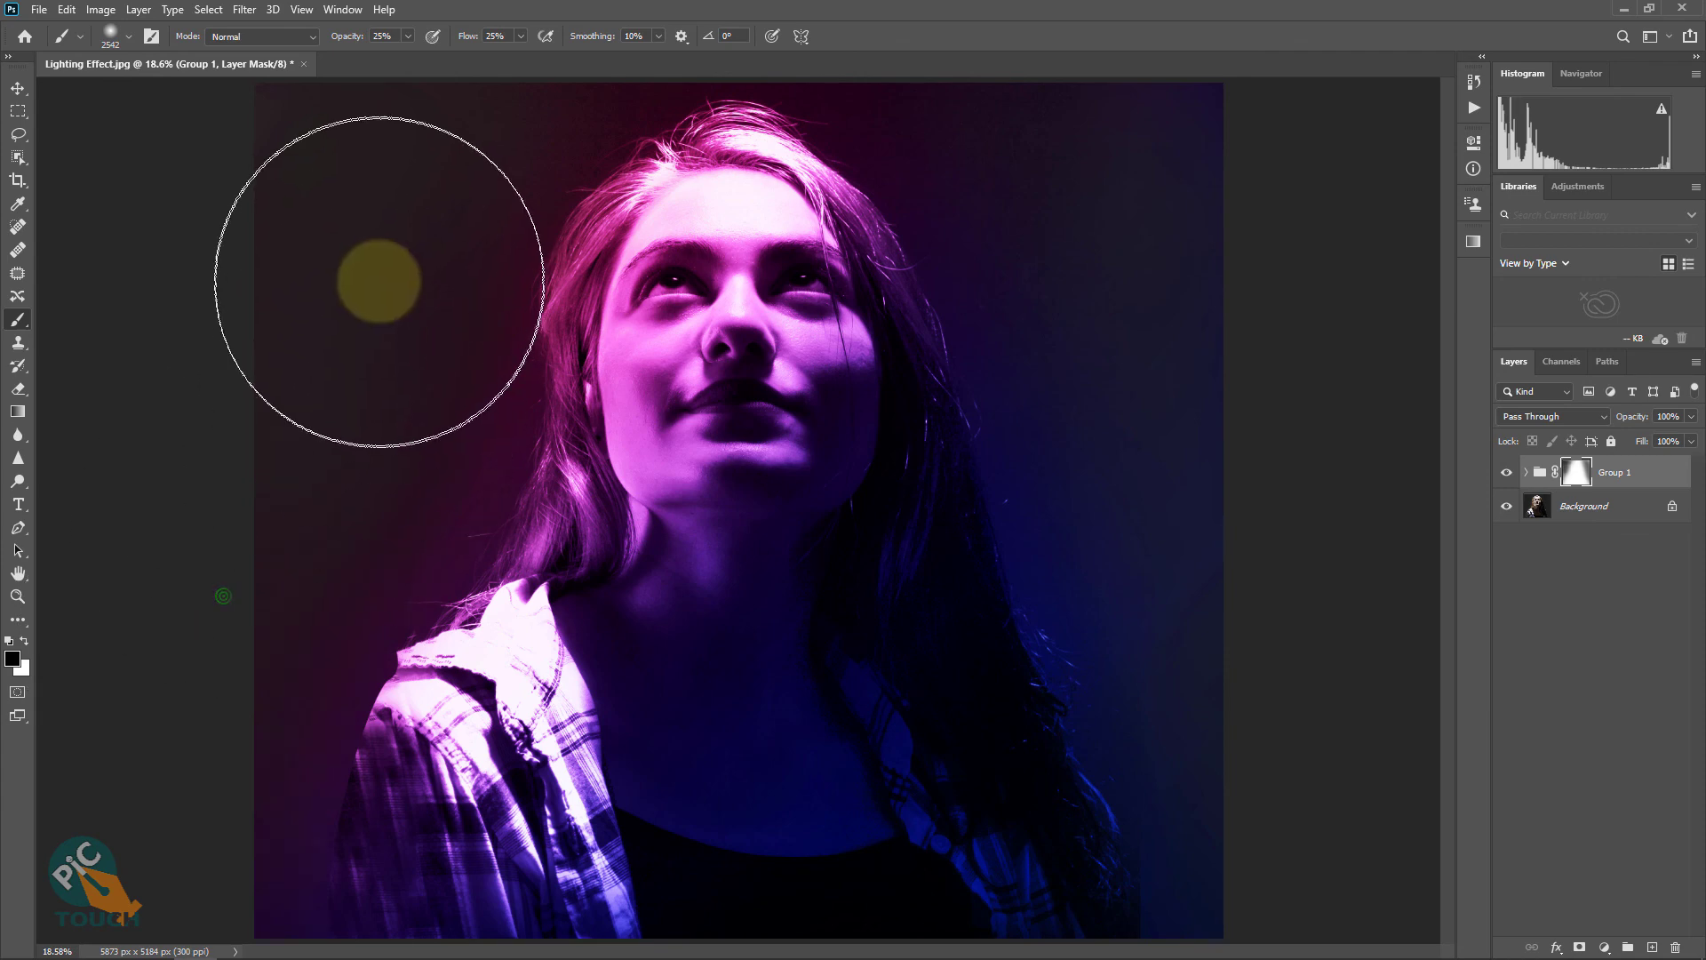
- Dab black on the mask down the blue background's right edge, then along the image's lower-left and upper-left edges
left_click(1022, 116)
left_click(1150, 179)
left_click(1151, 370)
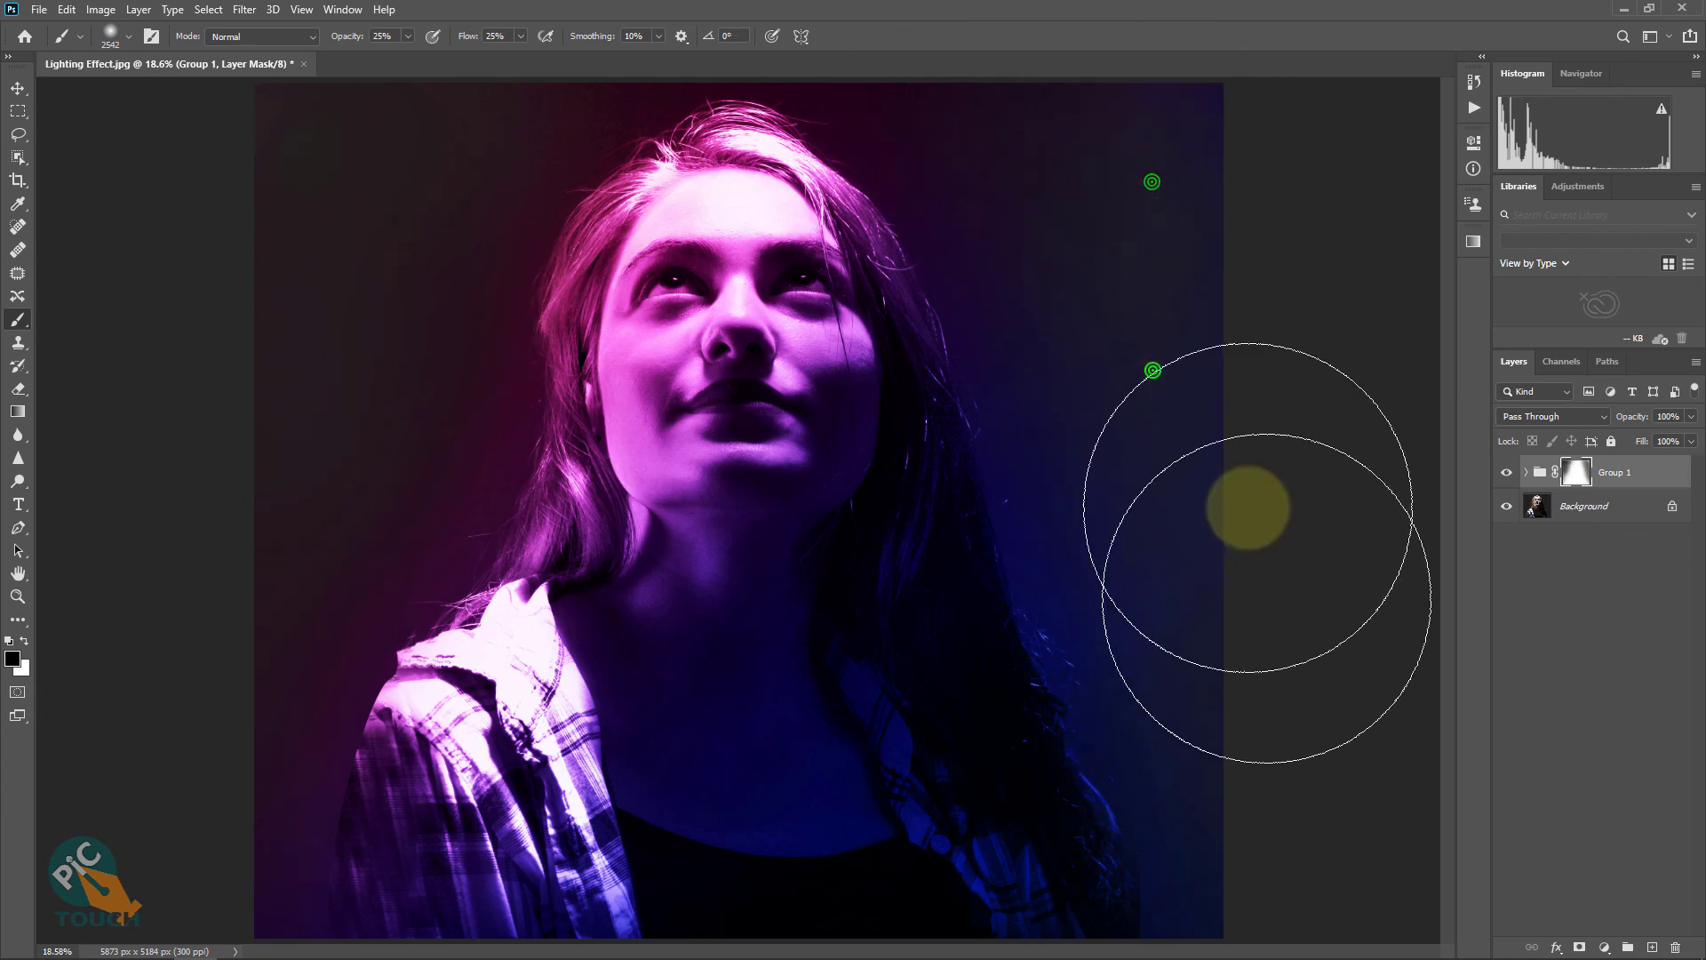
left_click(1243, 512)
left_click(1211, 540)
left_click(1226, 467)
left_click(1257, 674)
left_click(1308, 772)
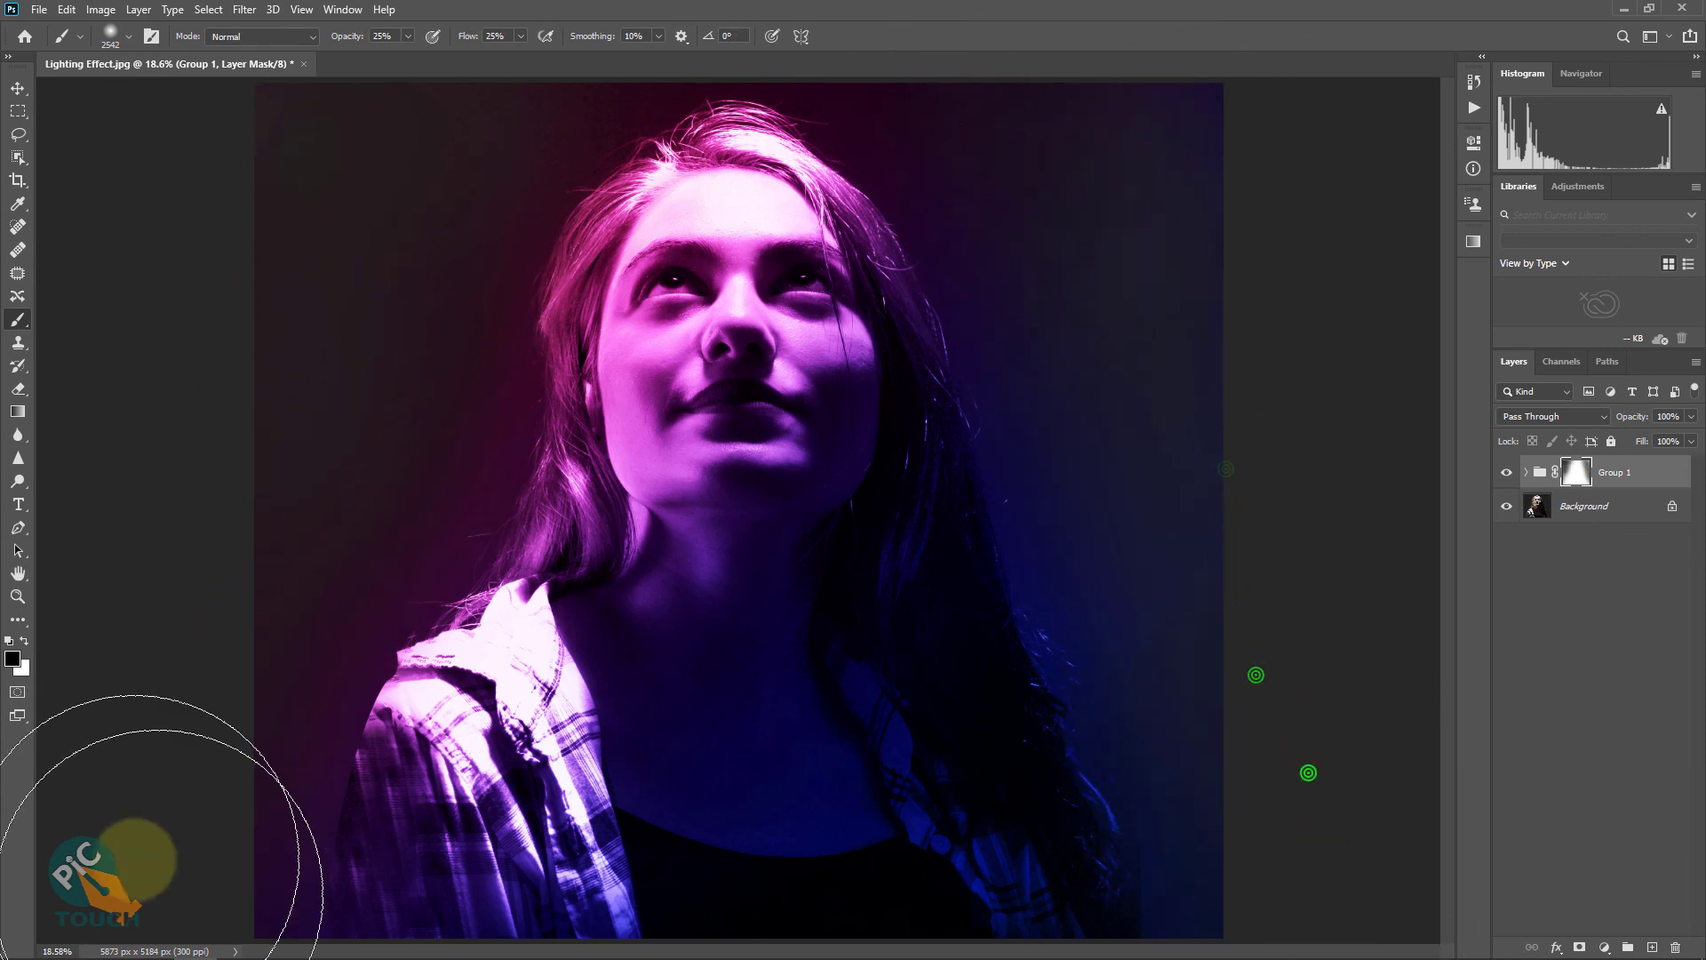
left_click(182, 809)
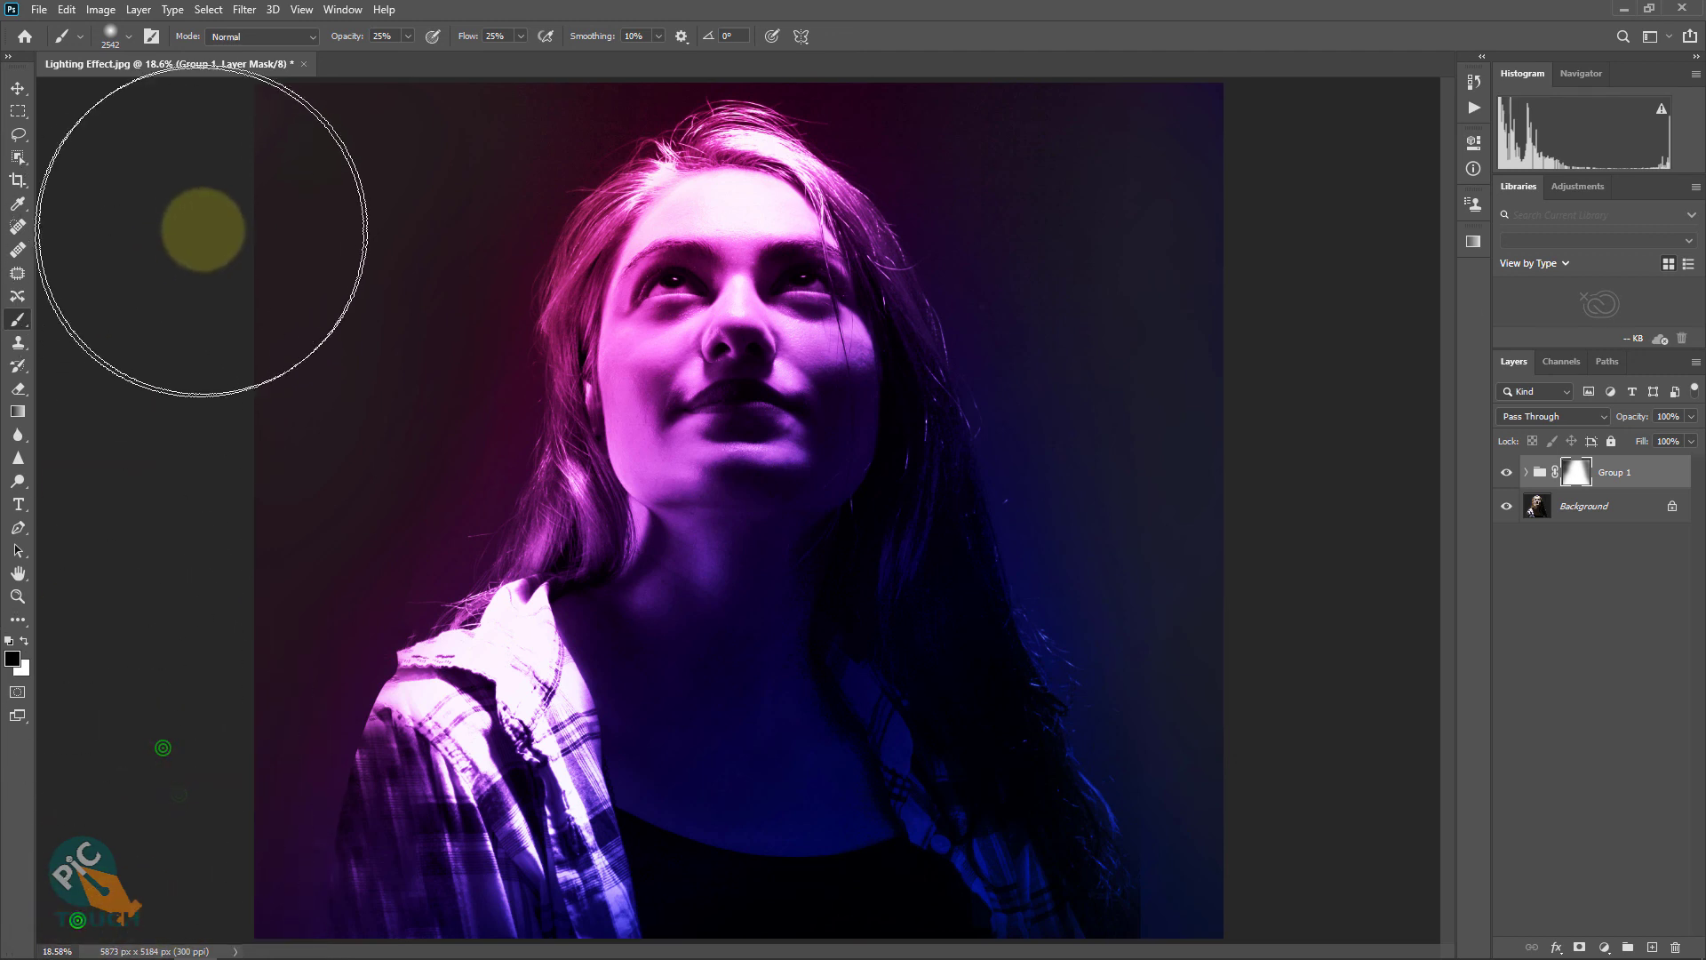
left_click(178, 202)
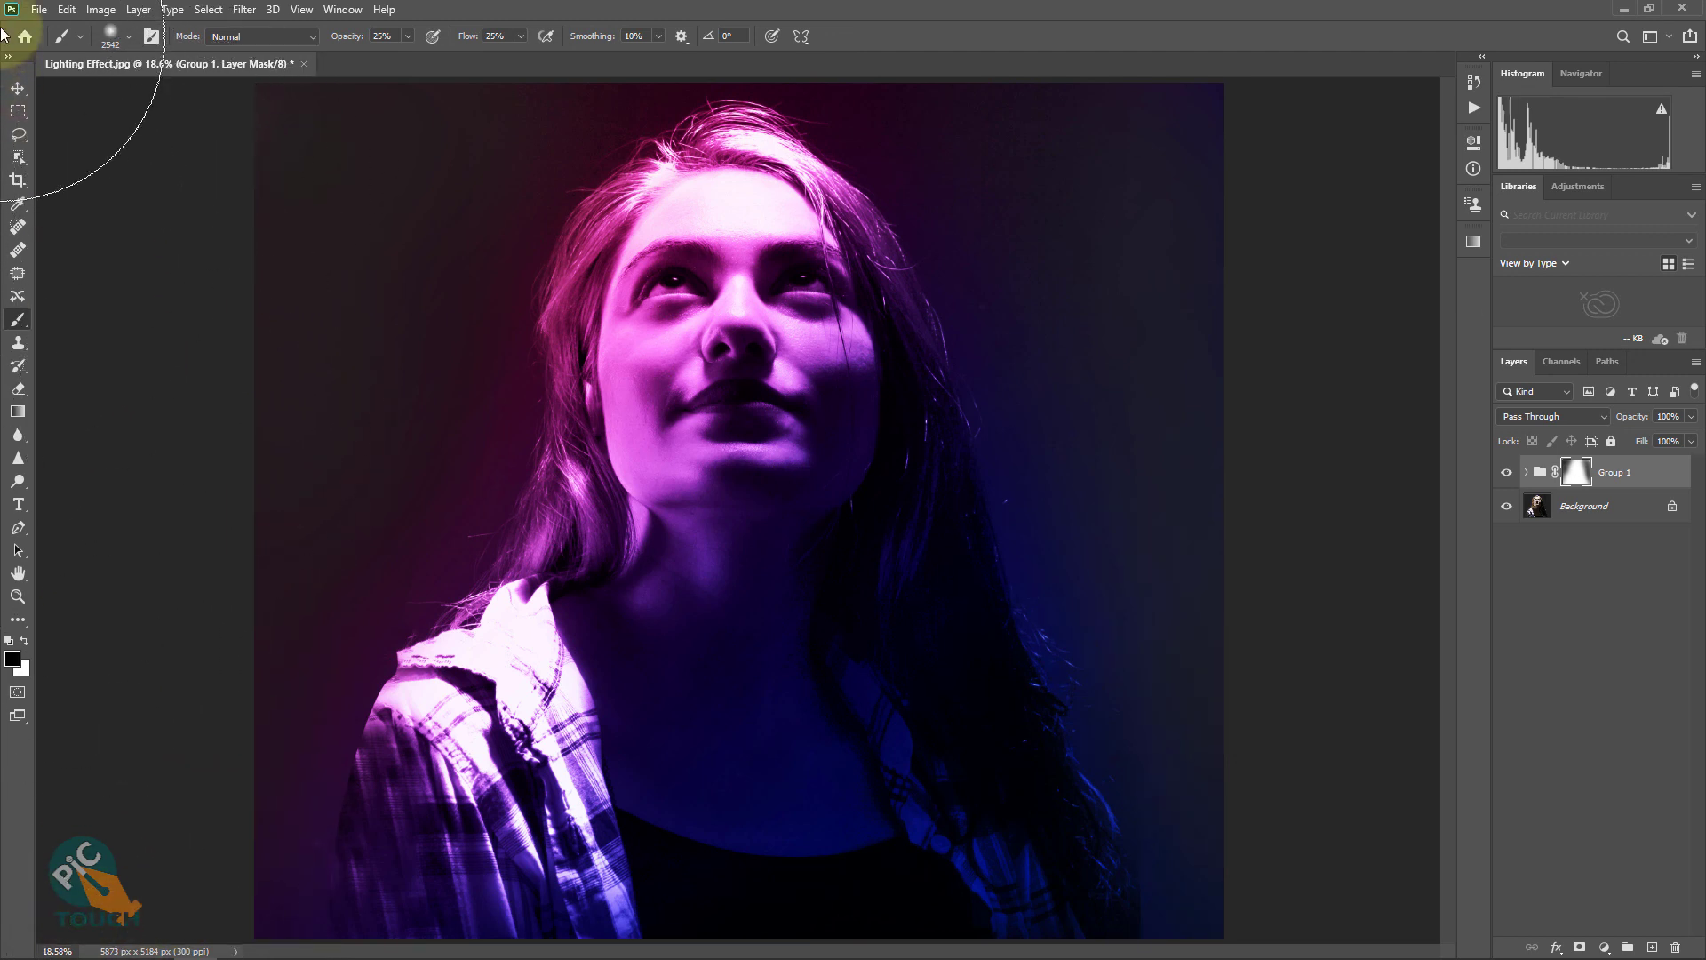
- Switch to the Move tool and toggle Group 1's visibility several times to compare before and after, leaving it visible
left_click(17, 93)
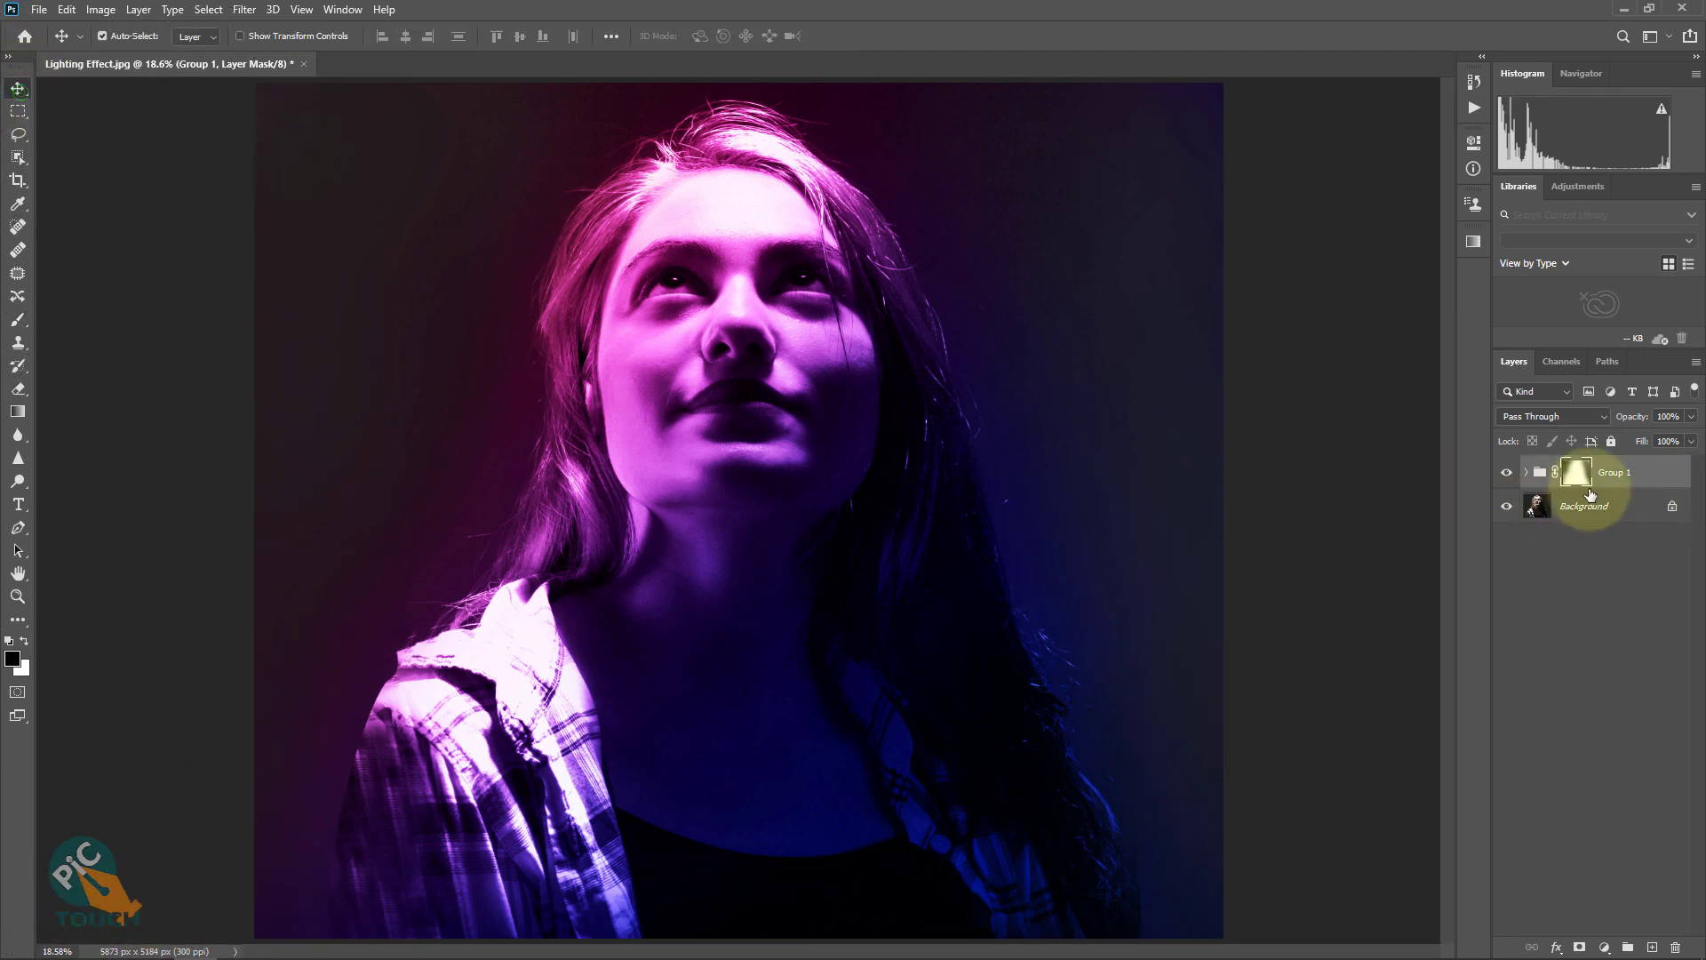
left_click(1507, 472)
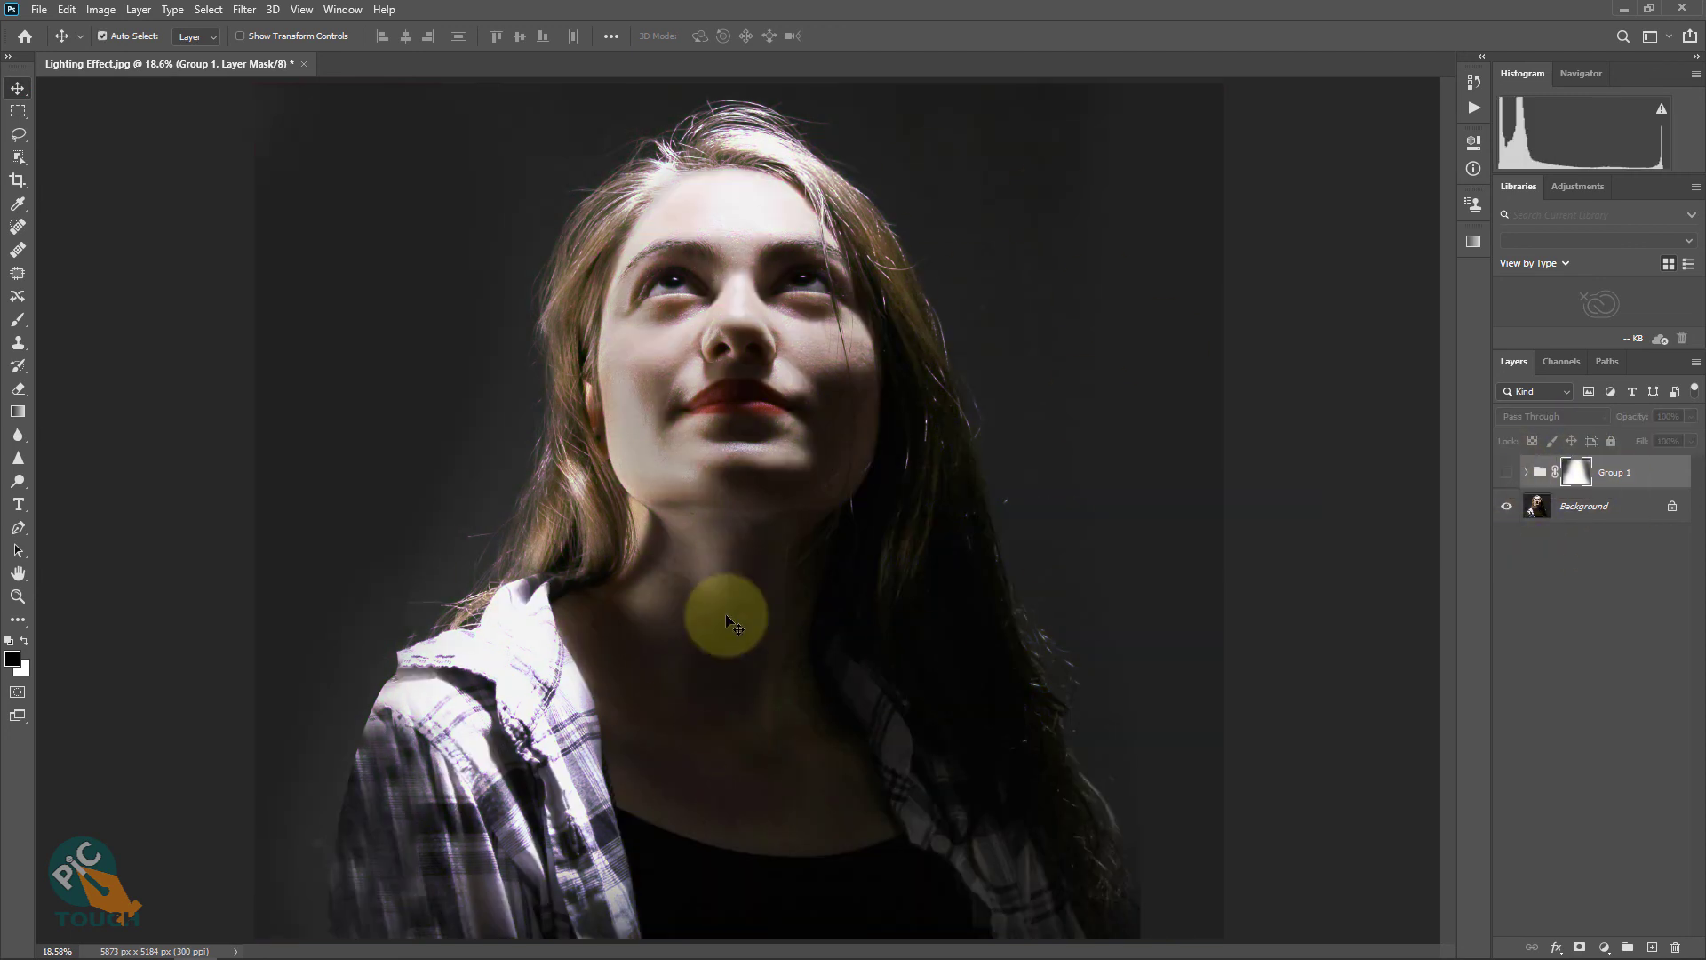
left_click(1507, 473)
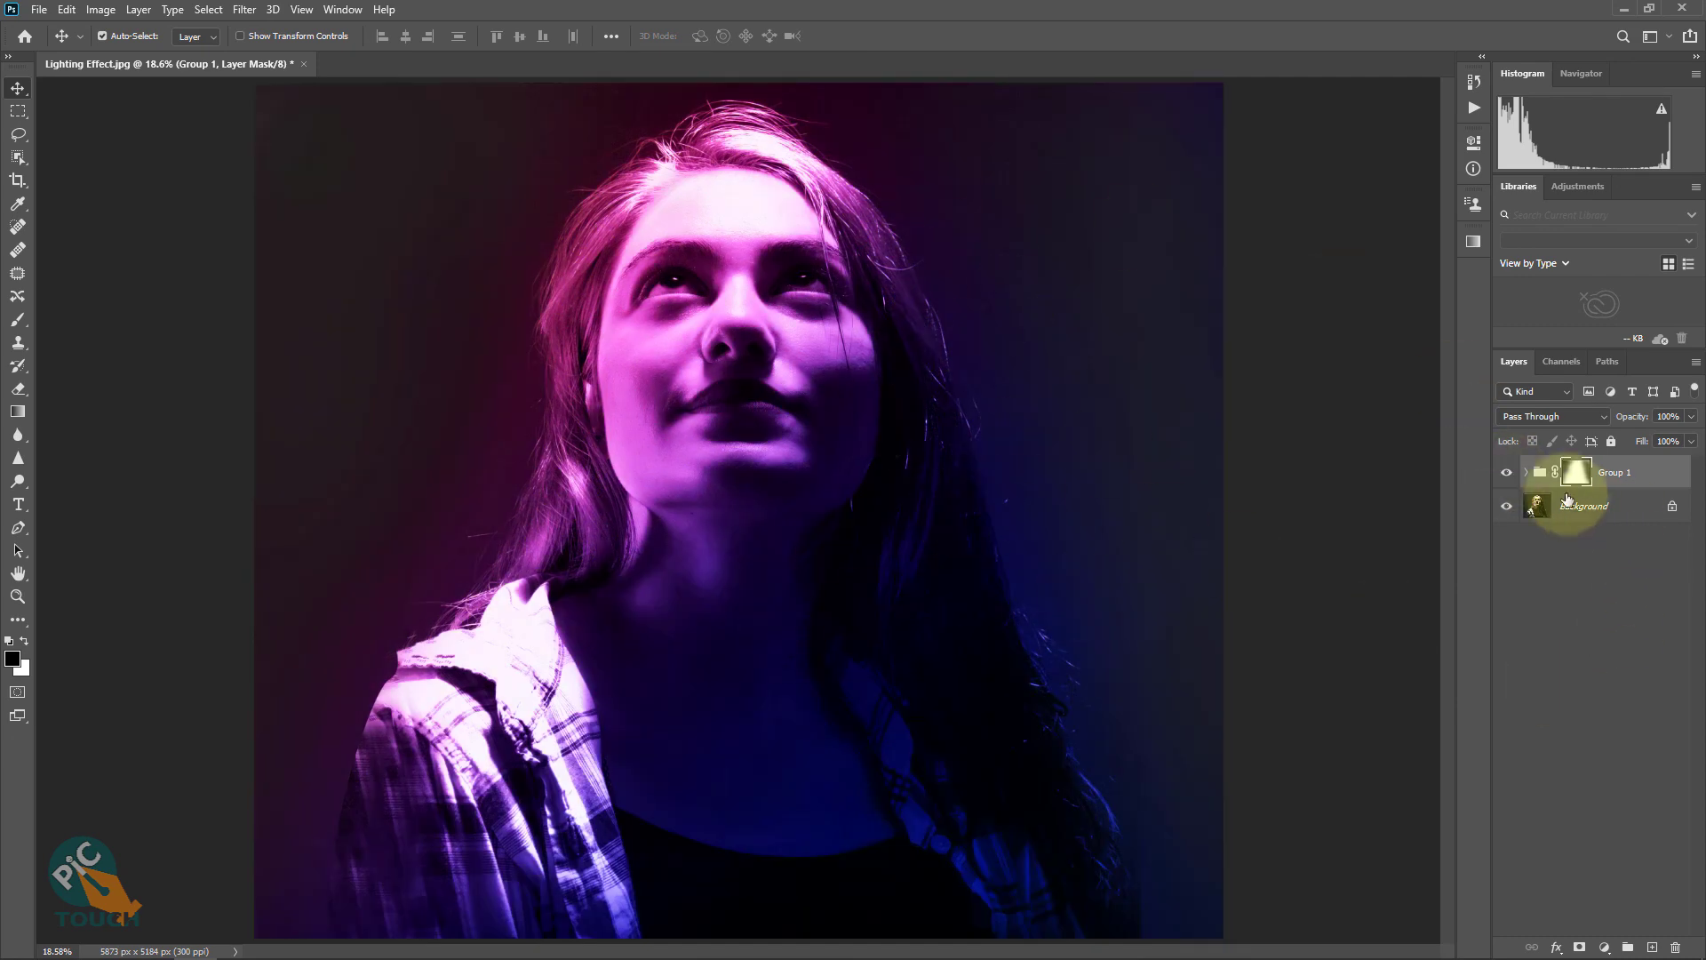
left_click(1505, 474)
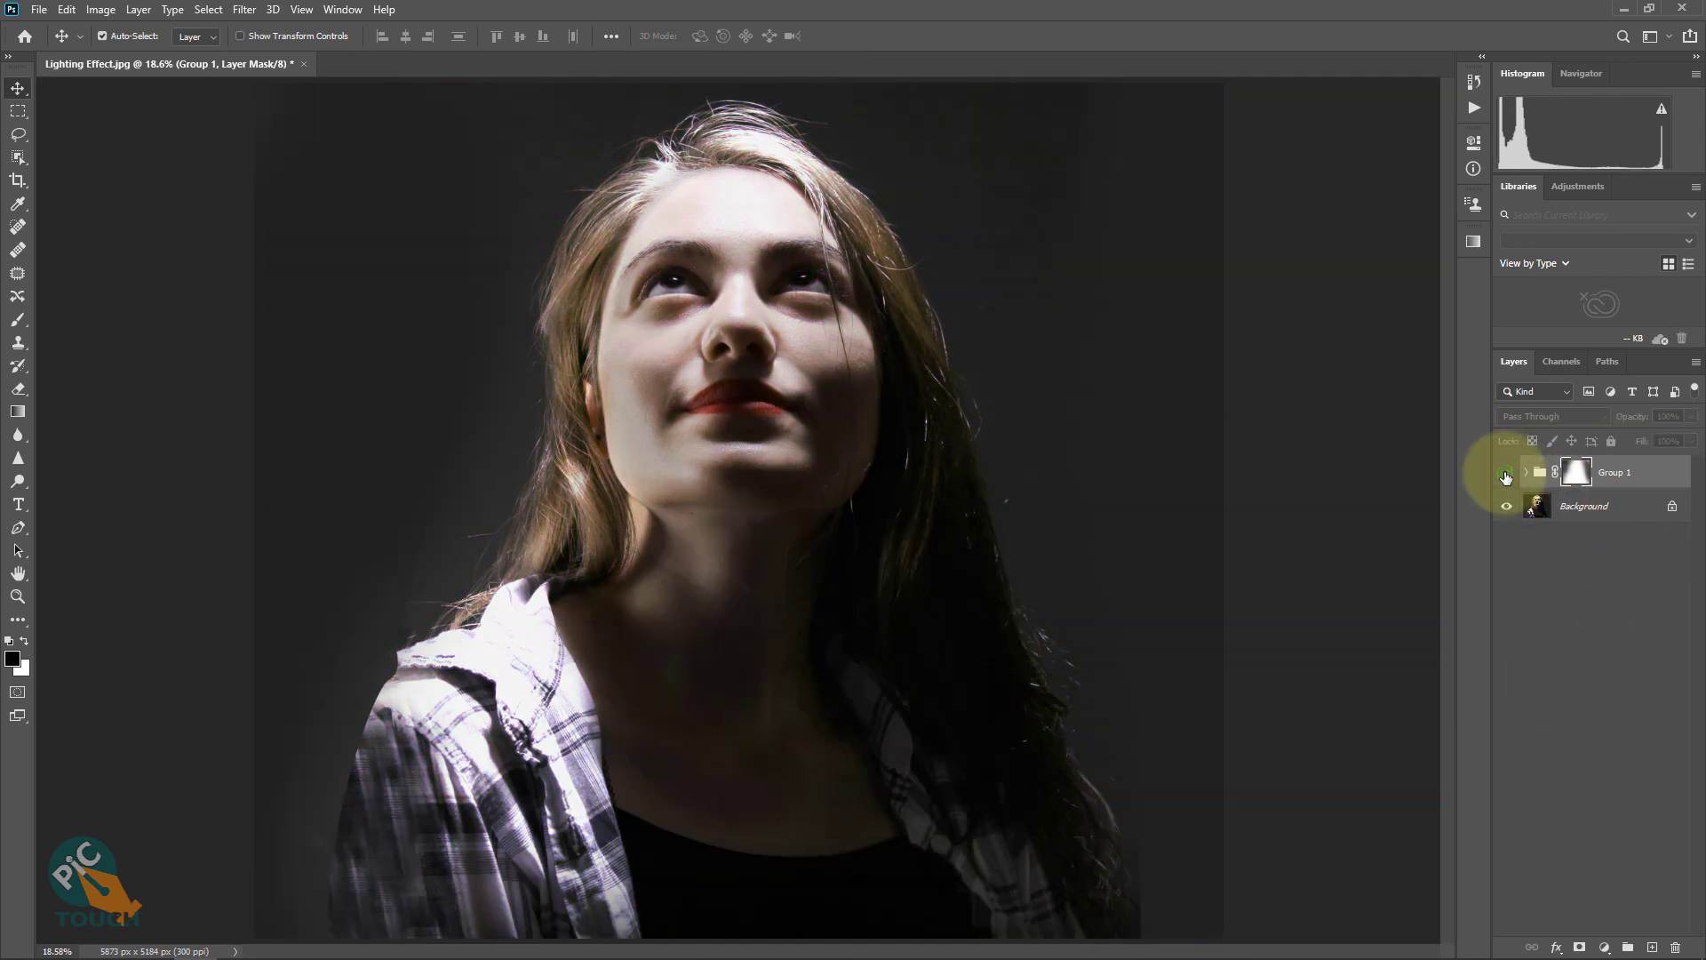
left_click(1505, 474)
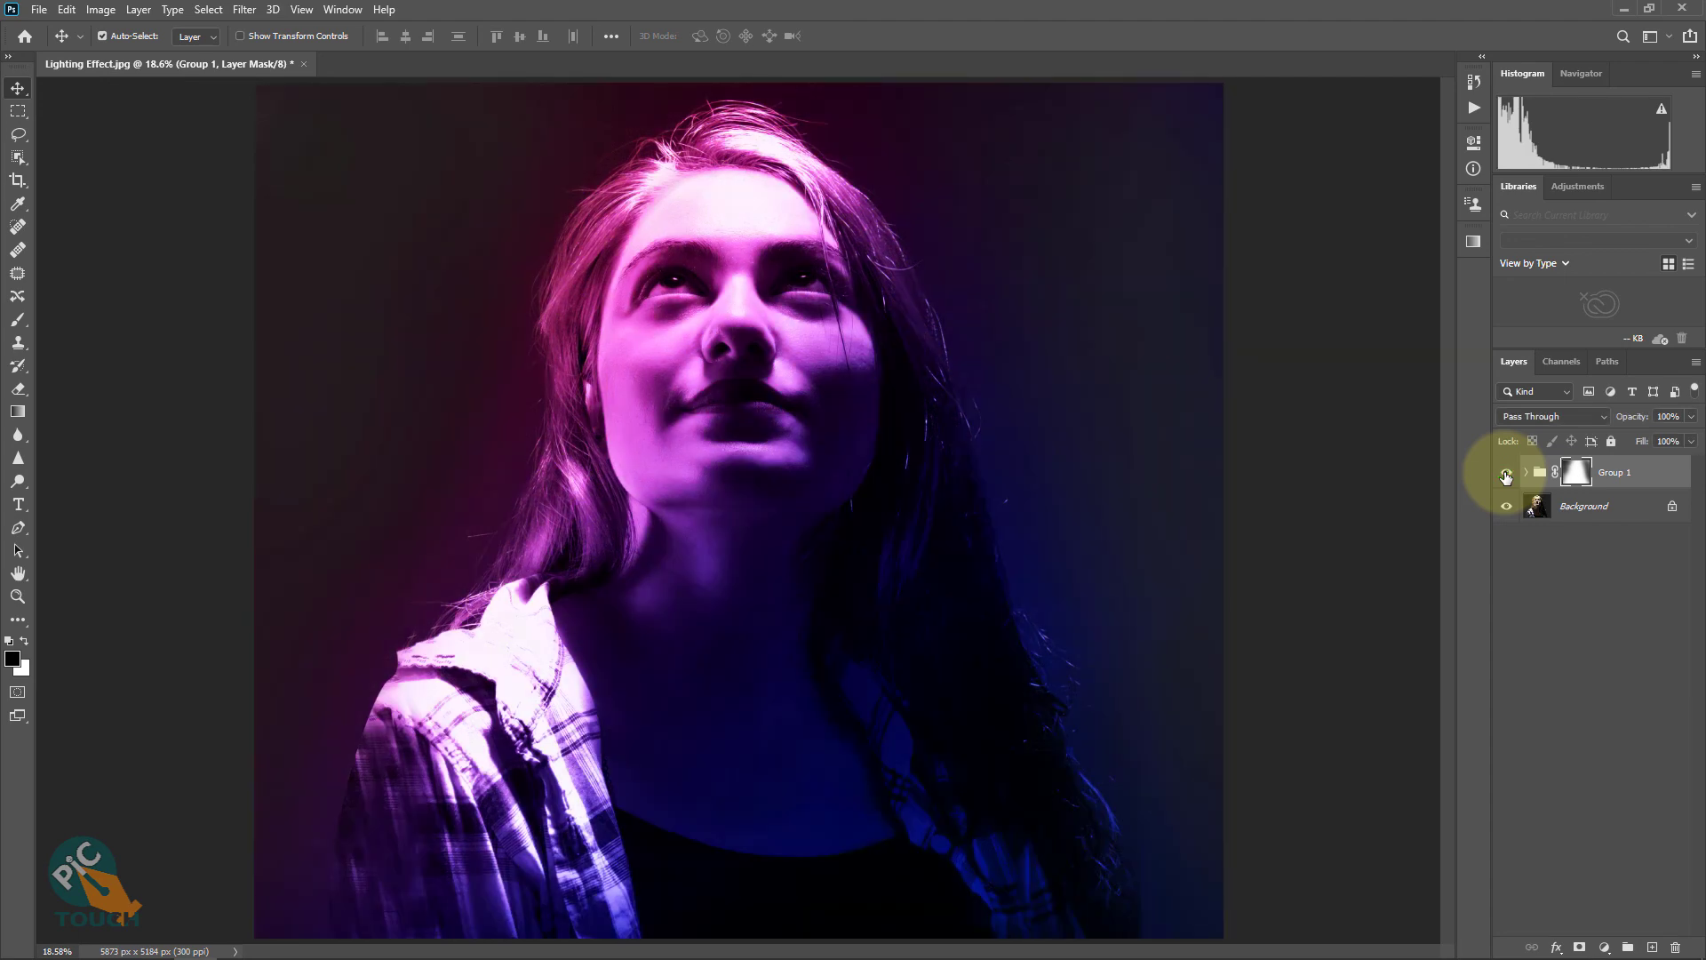
left_click(1505, 473)
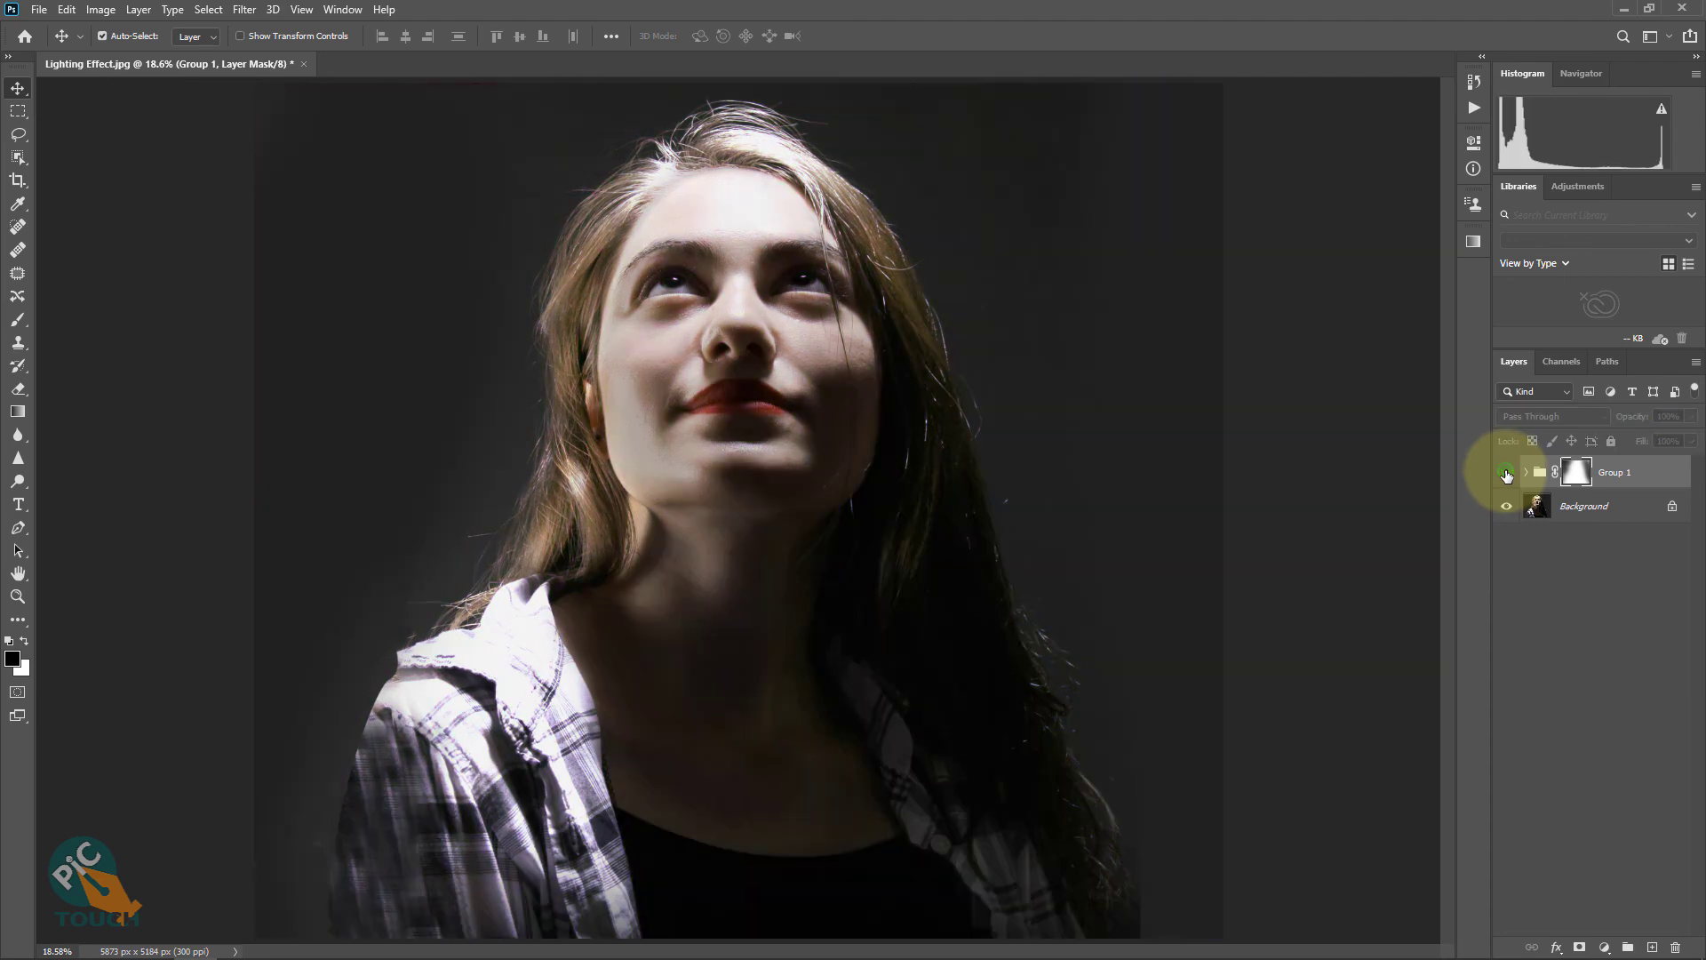
left_click(1506, 474)
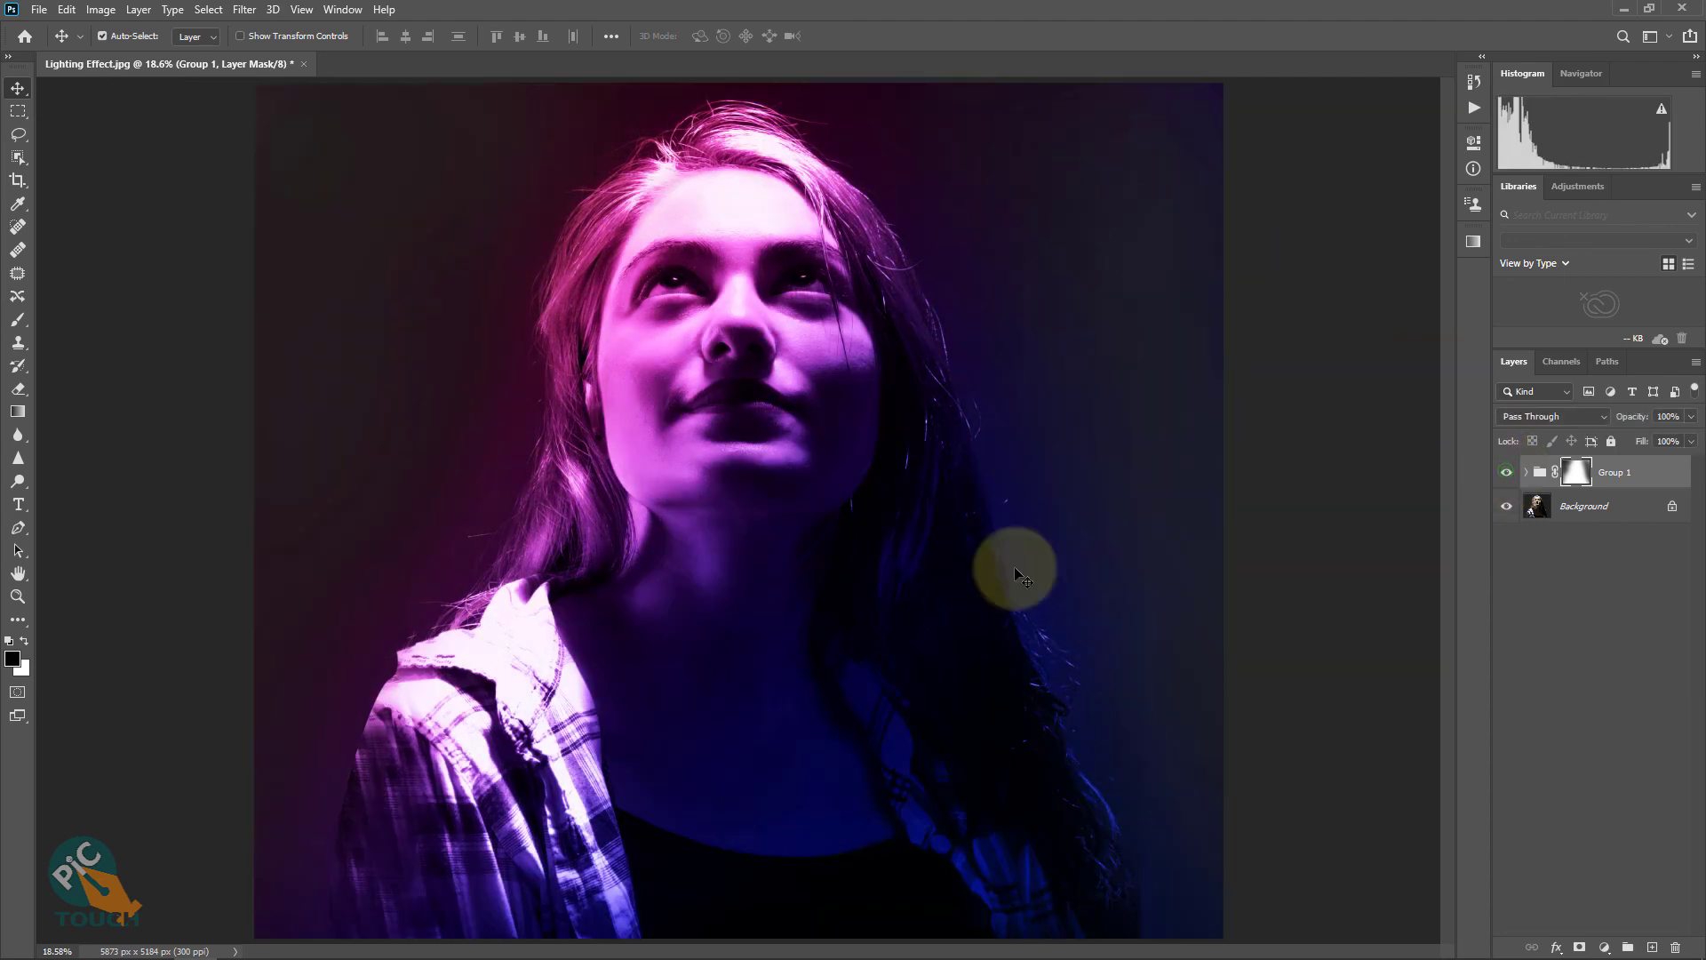